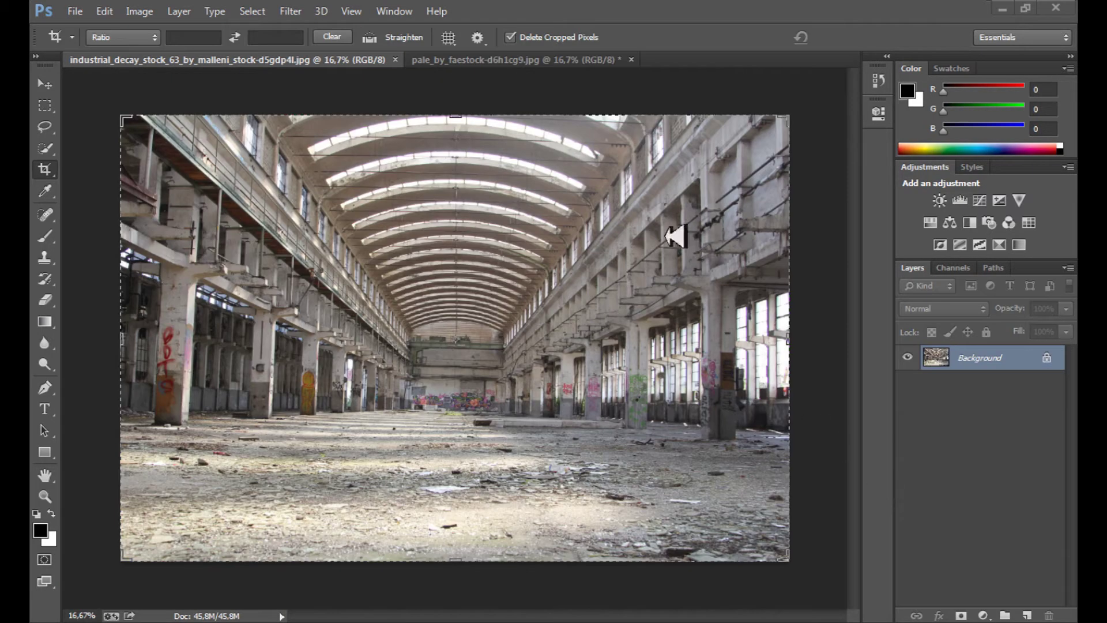
Step: View the industrial hall photo and the photo of the woman in white in turn
left_click(499, 62)
left_click(346, 62)
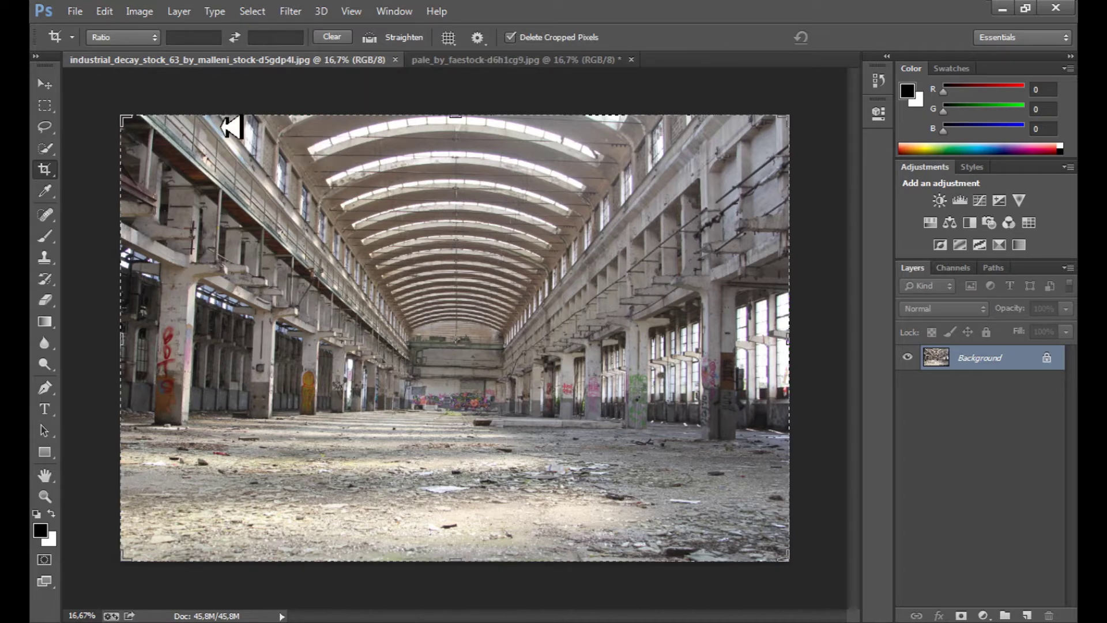
left_click(44, 88)
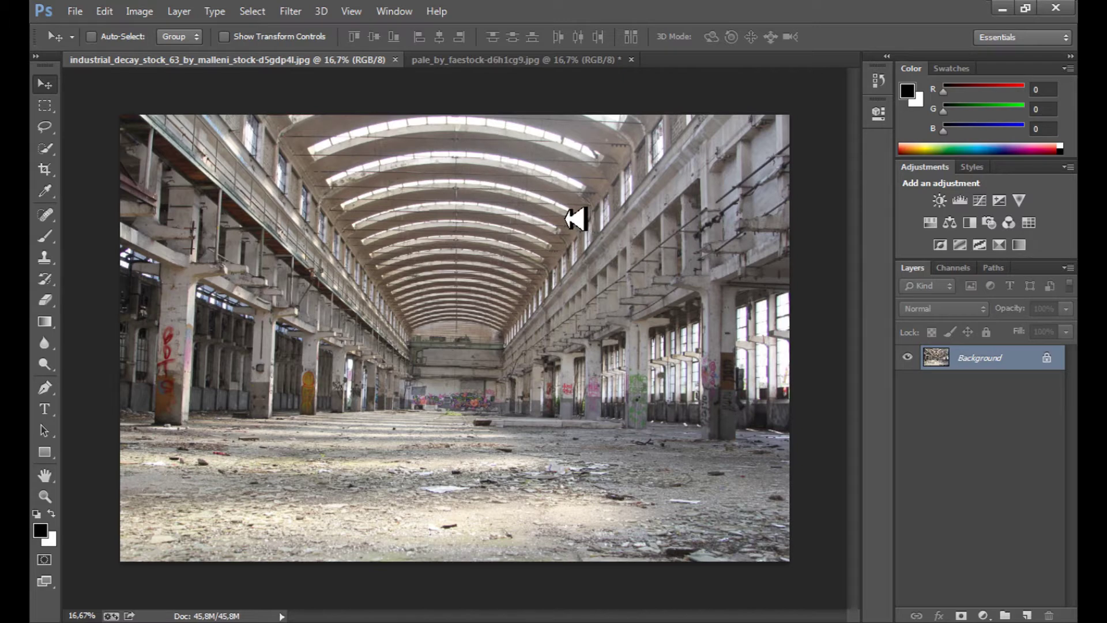
key("c")
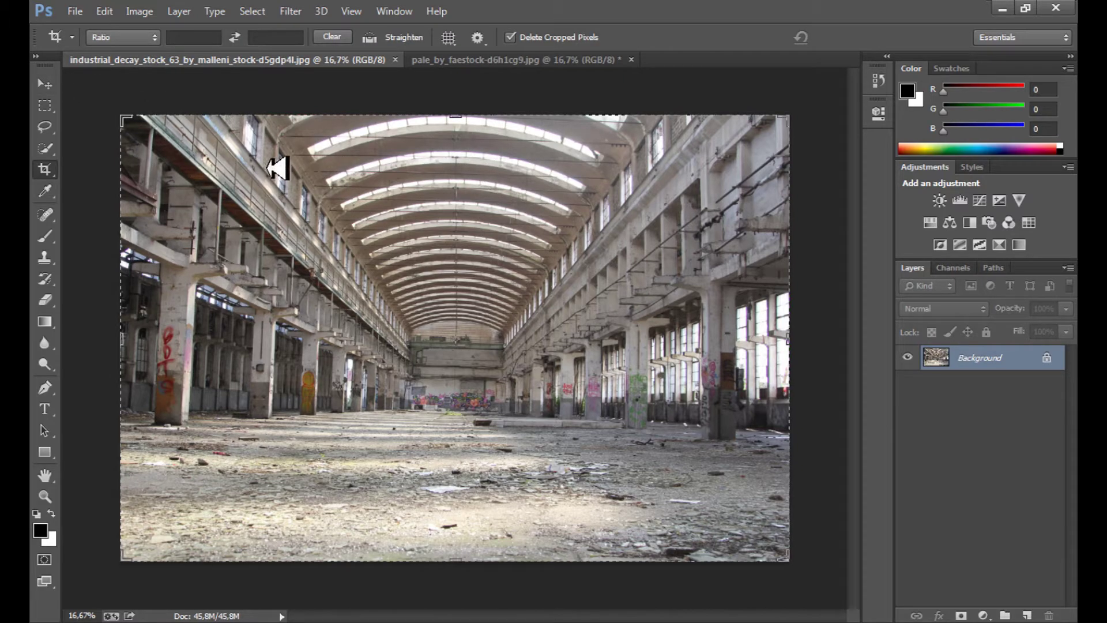
left_click(46, 85)
left_click(501, 60)
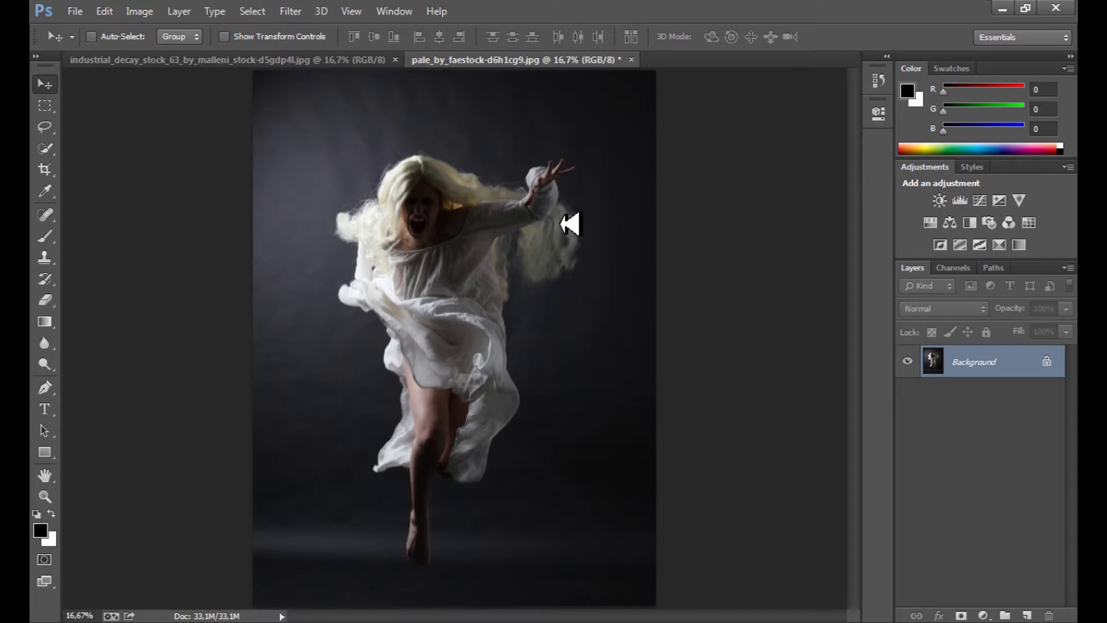
left_click(307, 60)
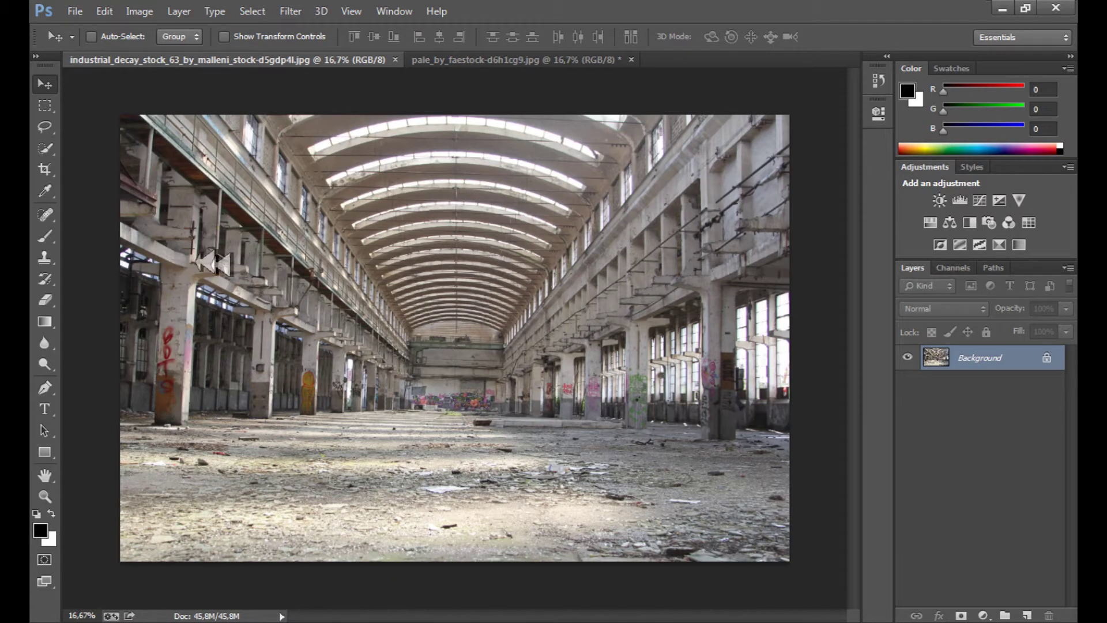
Step: Straighten the industrial hall photo by rotating the crop about -1.1° and apply the crop
left_click(45, 170)
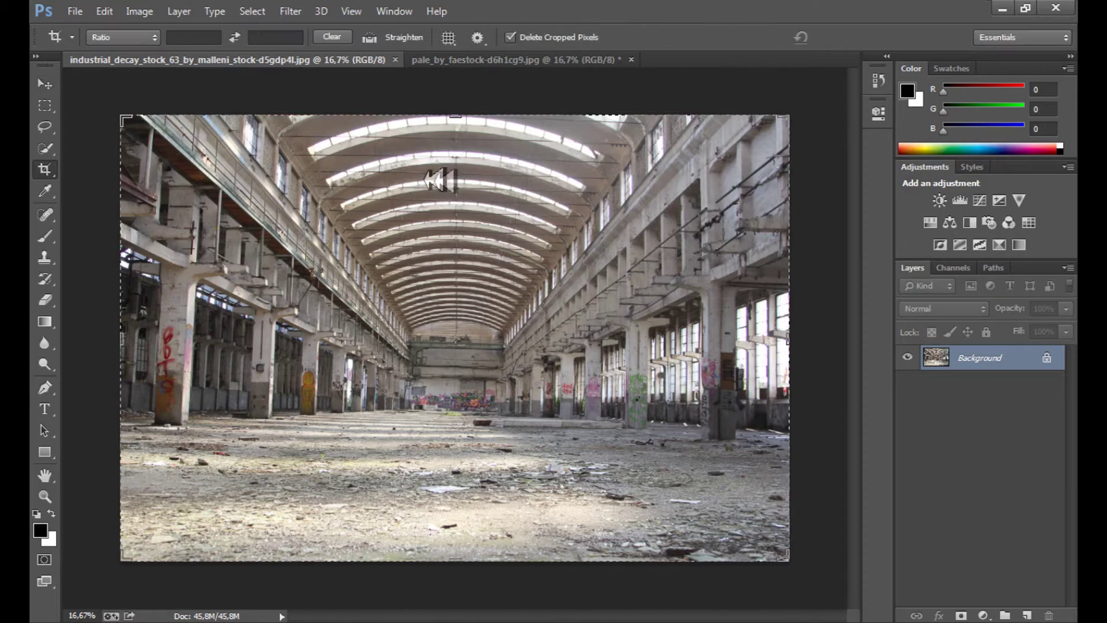
left_click_drag(126, 153, 104, 168)
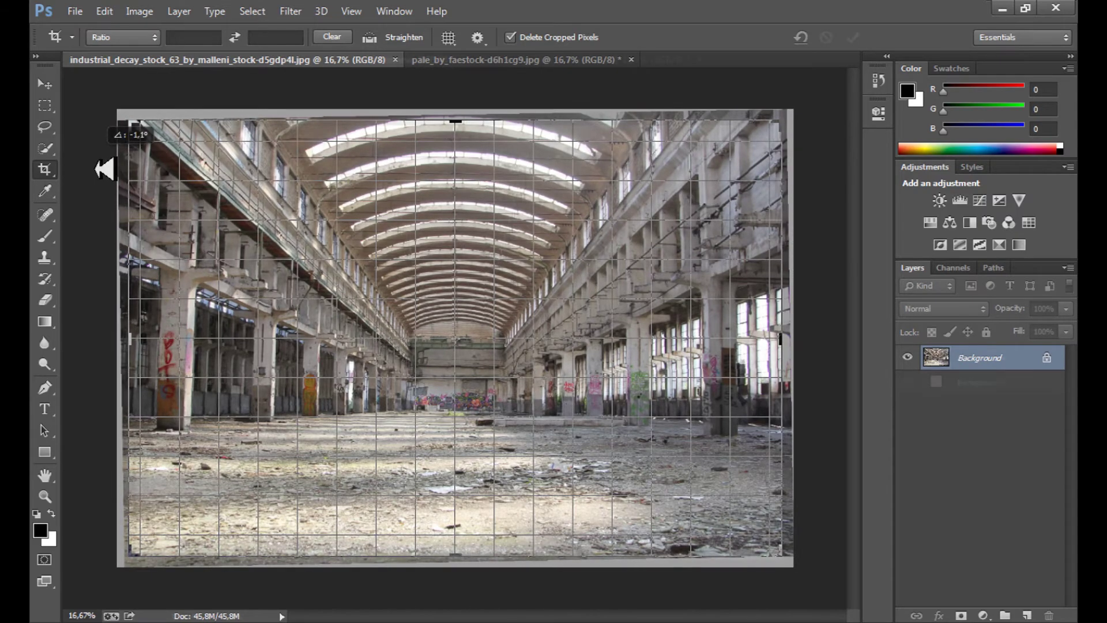
key("Return")
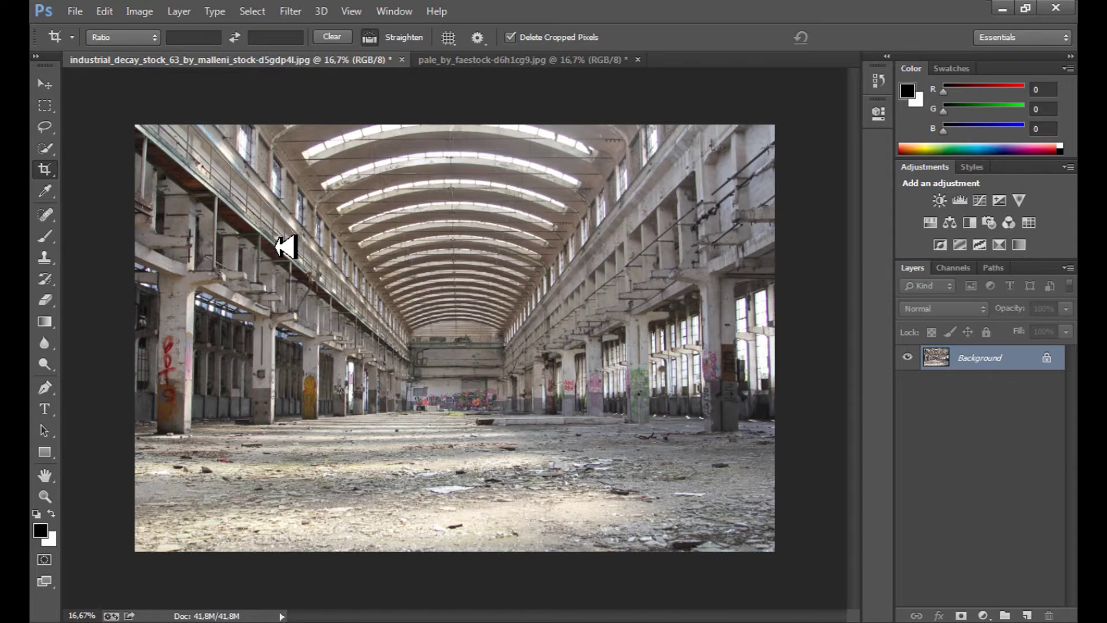
key("ctrl+plus")
key("ctrl+minus")
Step: Resize the industrial hall image to a width of 1920 pixels with proportions constrained
left_click(471, 60)
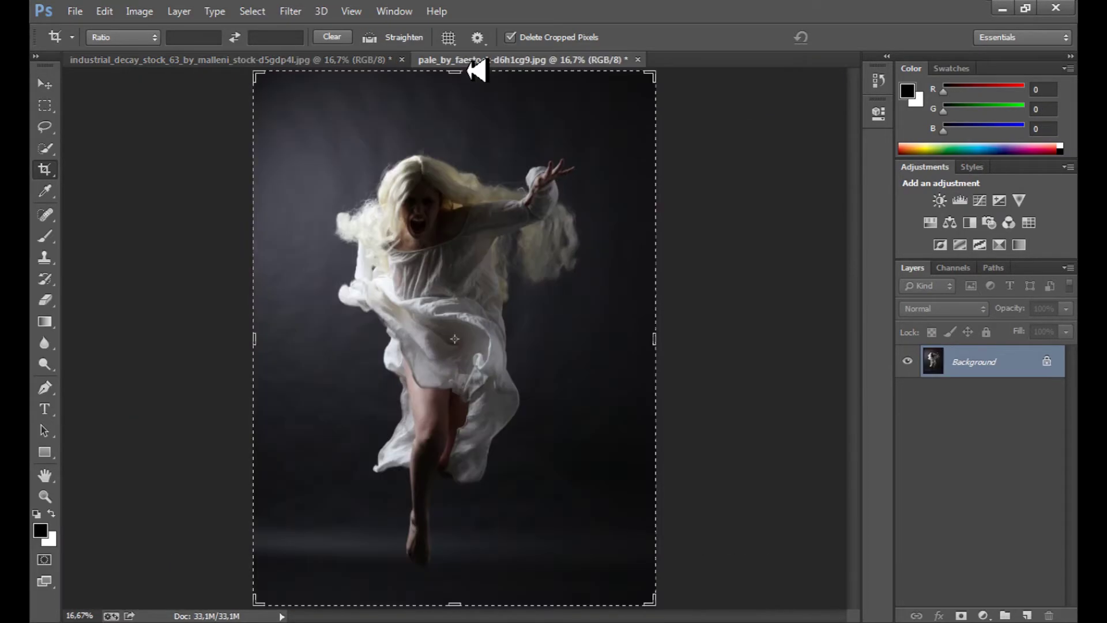
left_click(322, 60)
left_click(139, 11)
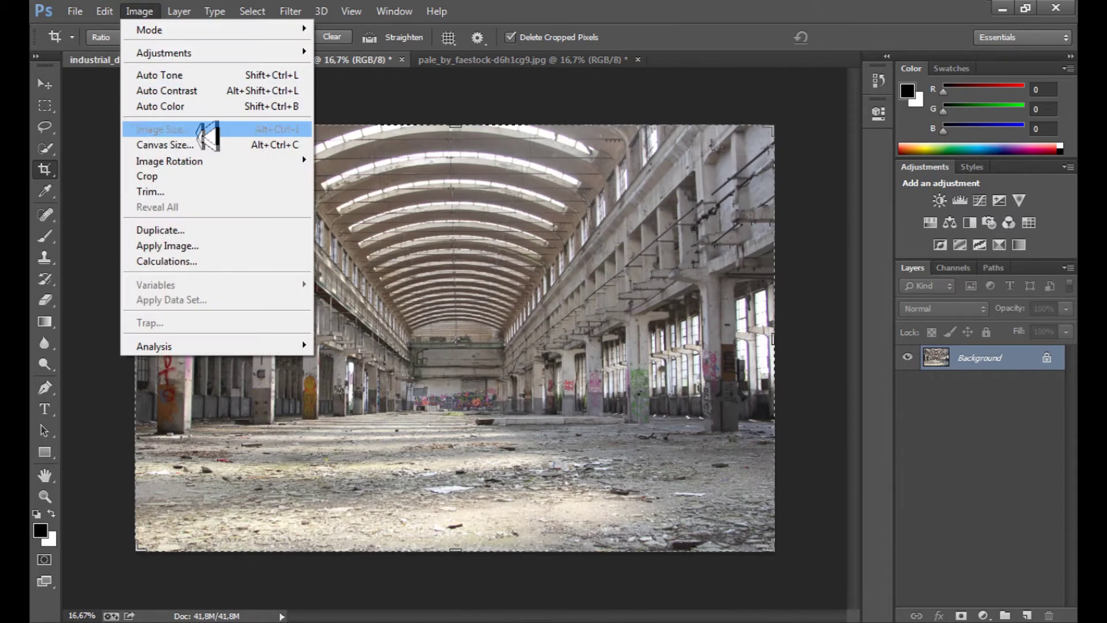
left_click(173, 132)
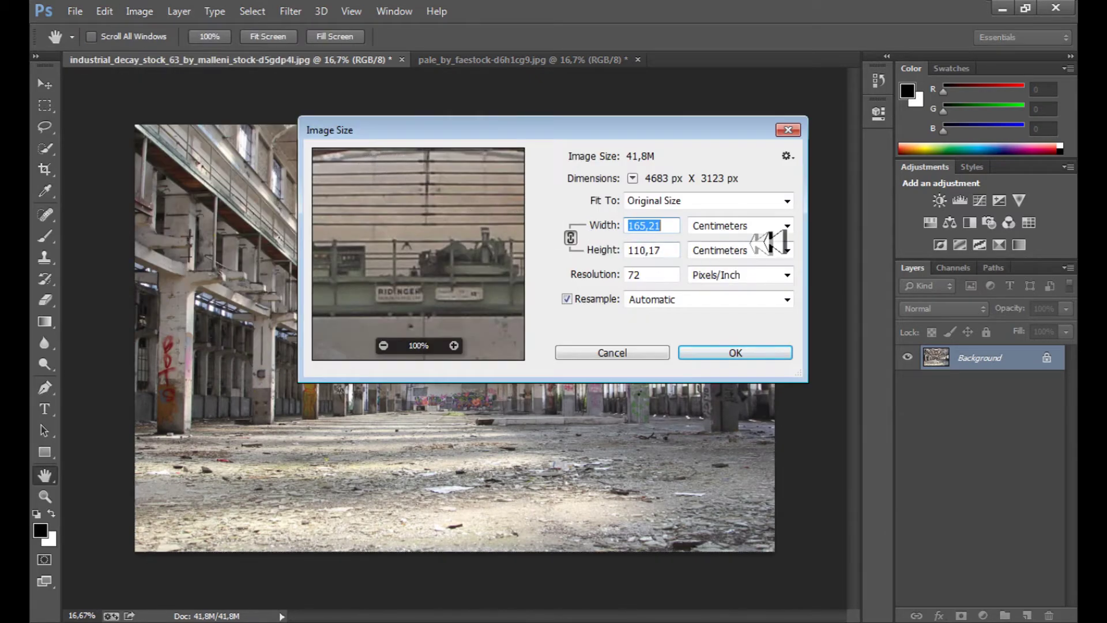
left_click(787, 225)
left_click(743, 258)
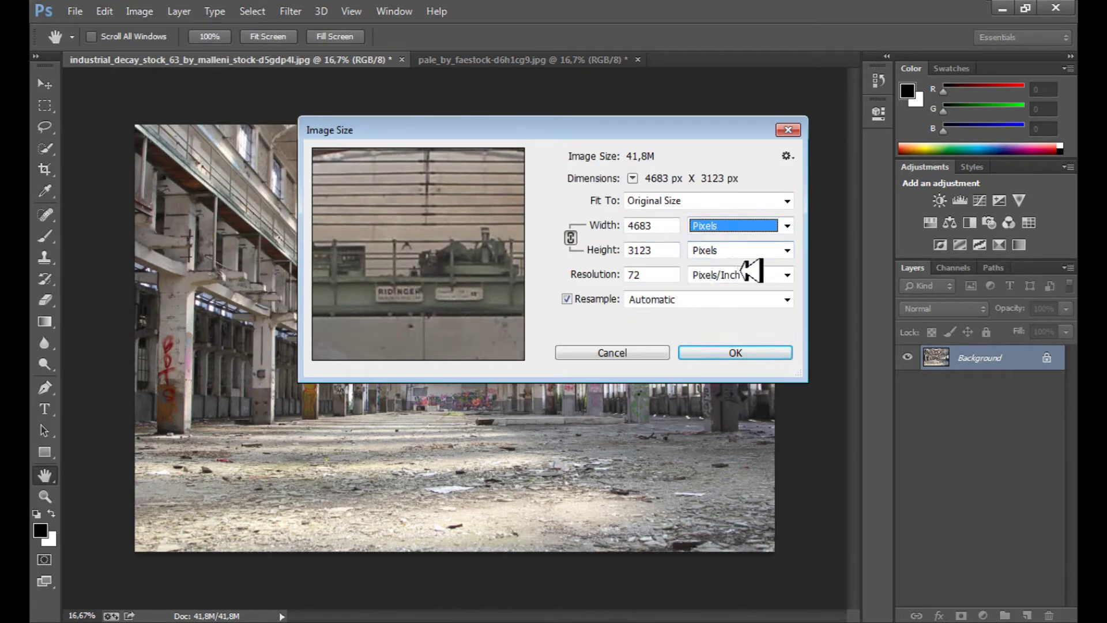
left_click(594, 228)
type("1920")
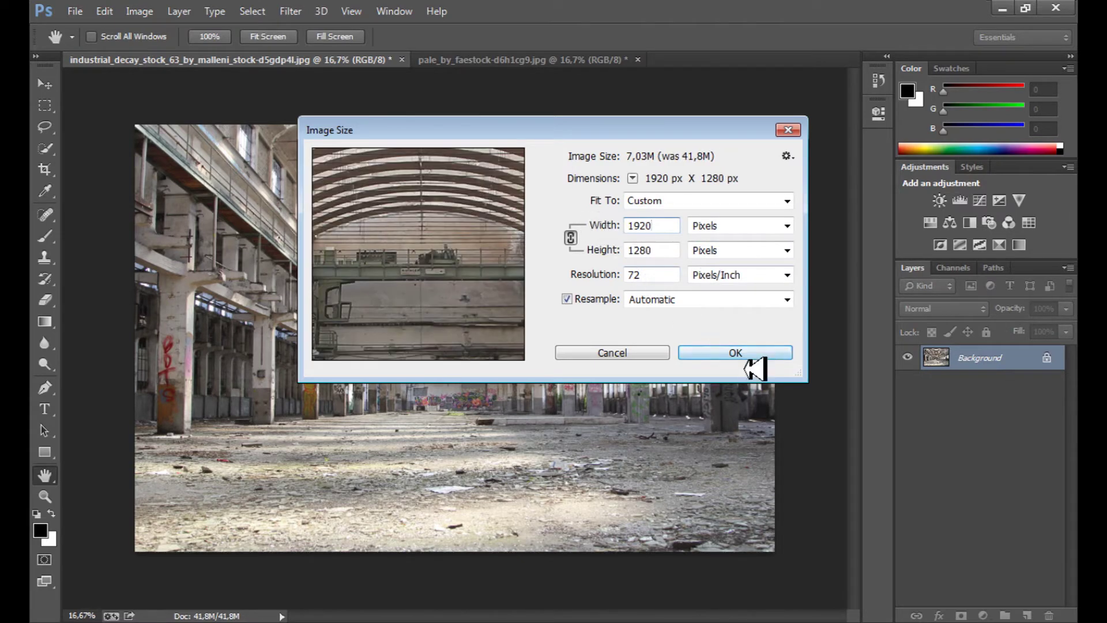
key("Escape")
Step: Examine the resized industrial hall image at 50% magnification
key("c")
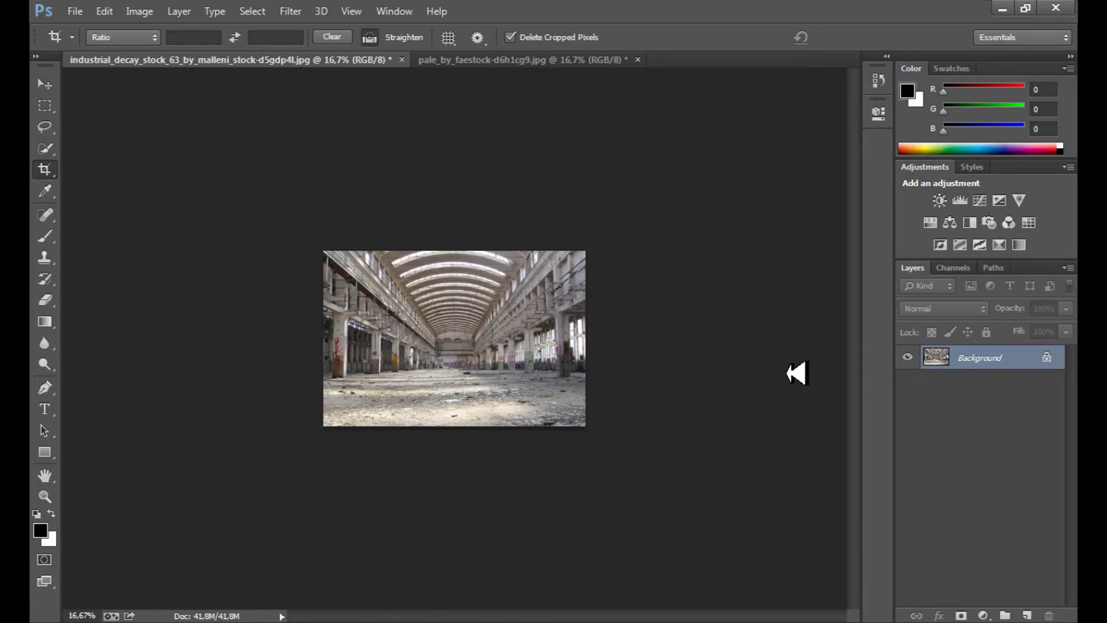
key("ctrl+plus")
key("ctrl+plus")
key("ctrl+plus")
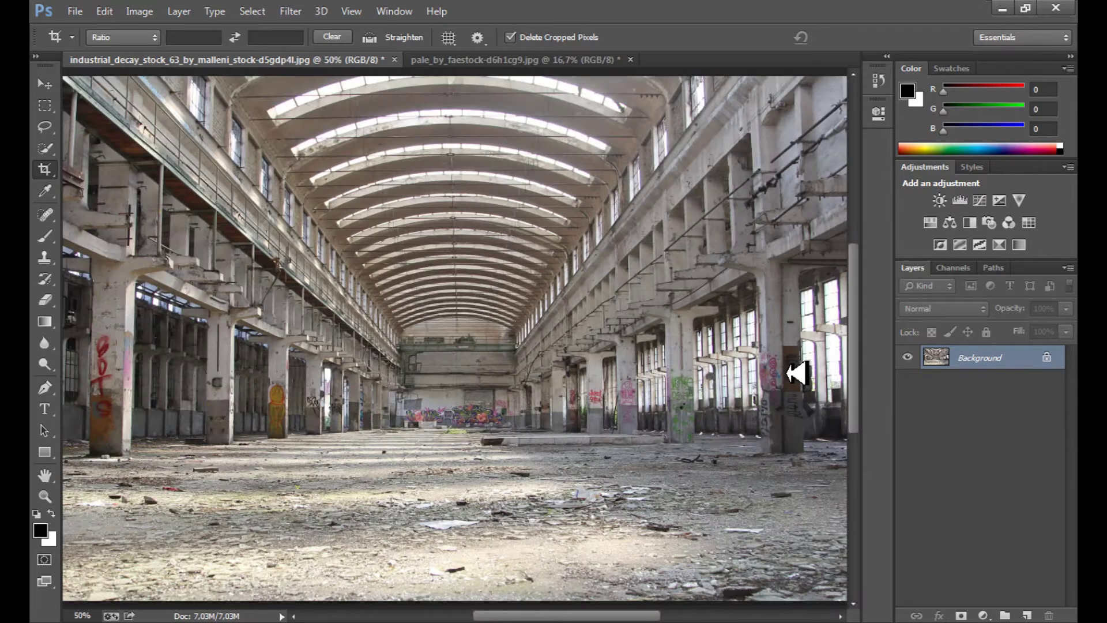
key("ctrl+minus")
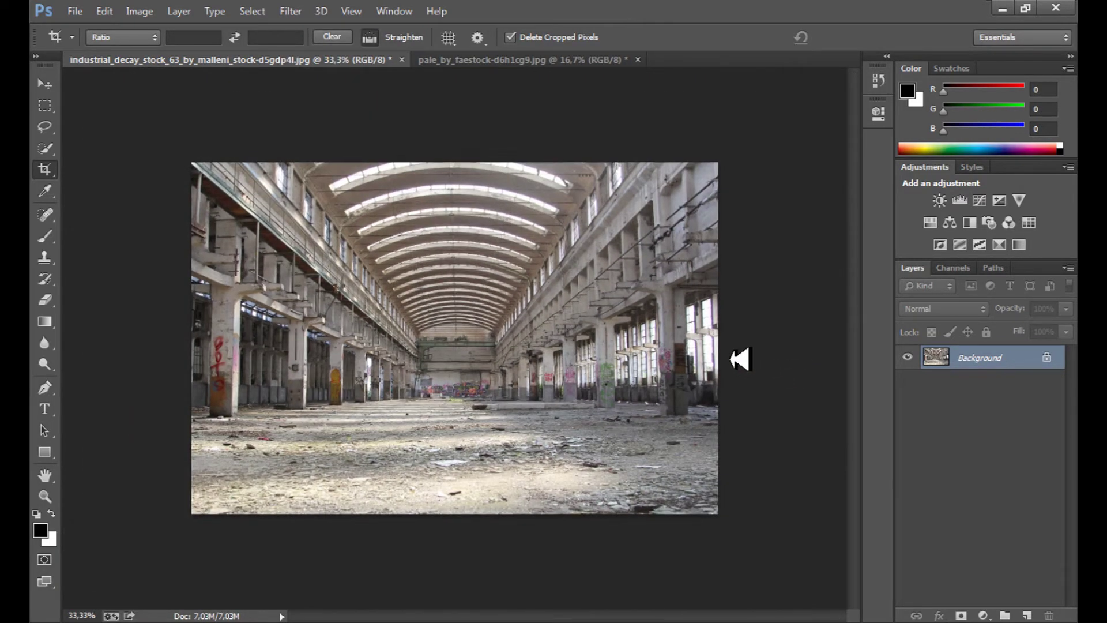
key("ctrl+plus")
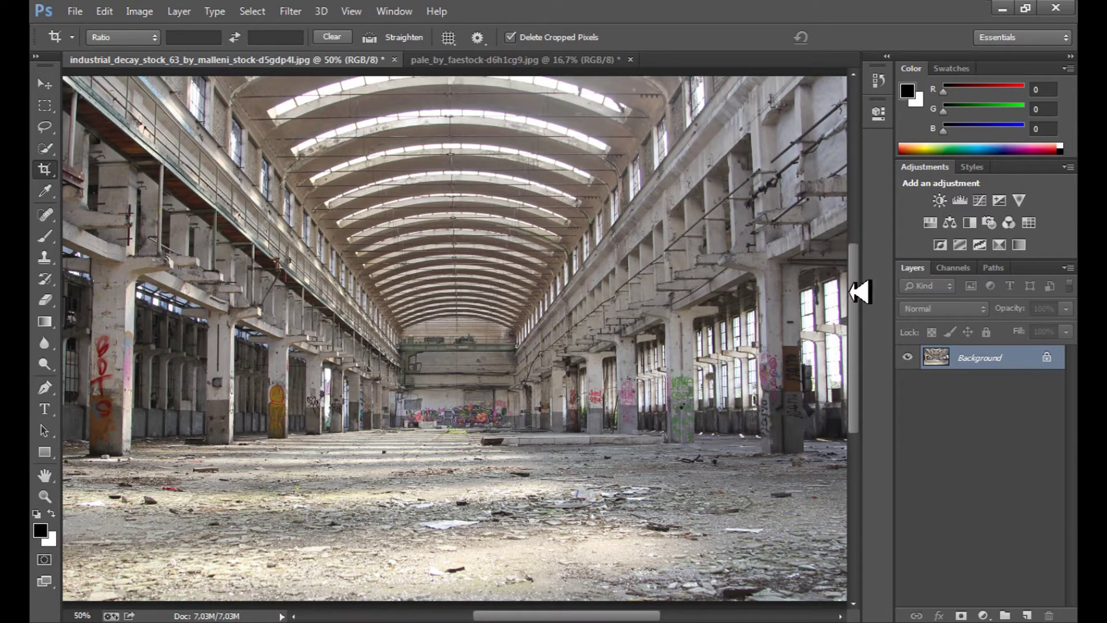
scroll(863, 293, "down", 1)
scroll(863, 293, "up", 1)
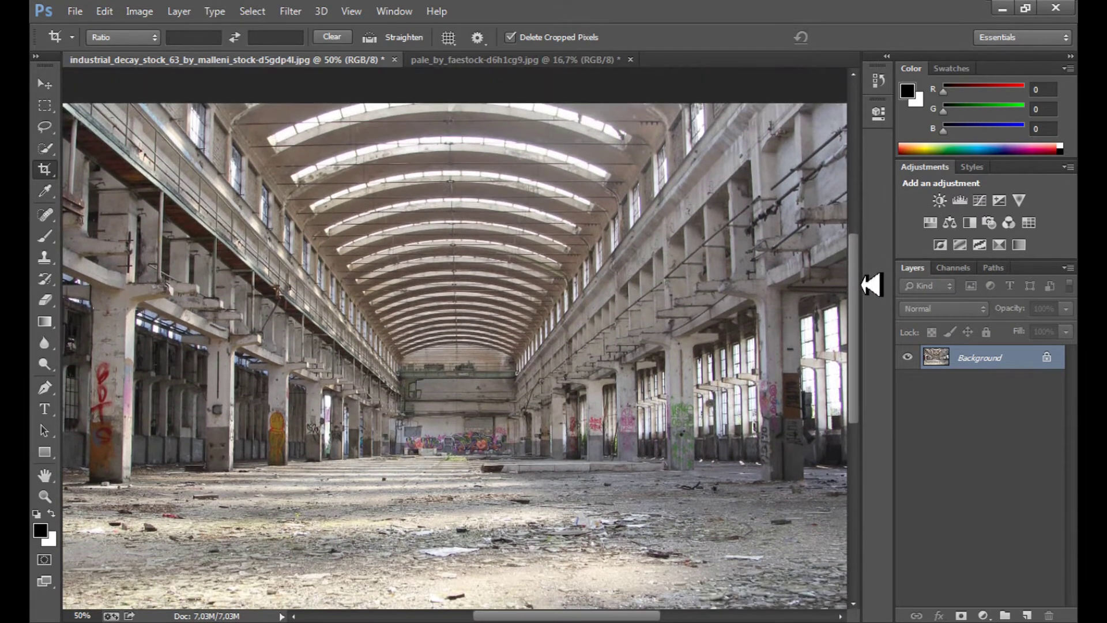
scroll(871, 294, "down", 1)
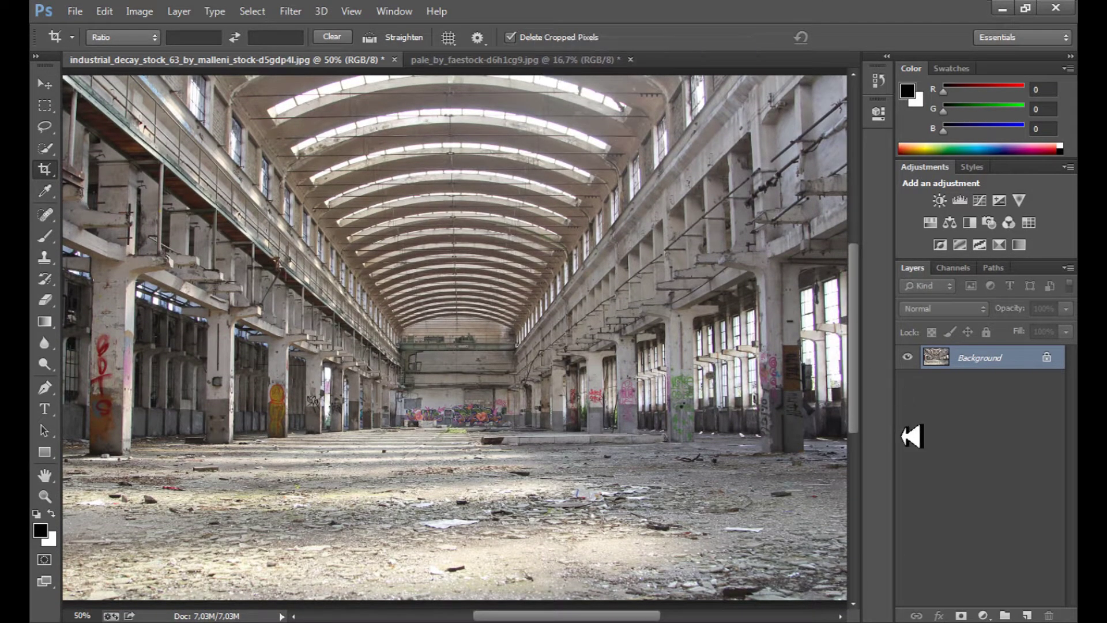
Step: Duplicate the Background layer of the hall image and name the copy "highlights"
right_click(1003, 370)
left_click(973, 398)
left_click(696, 193)
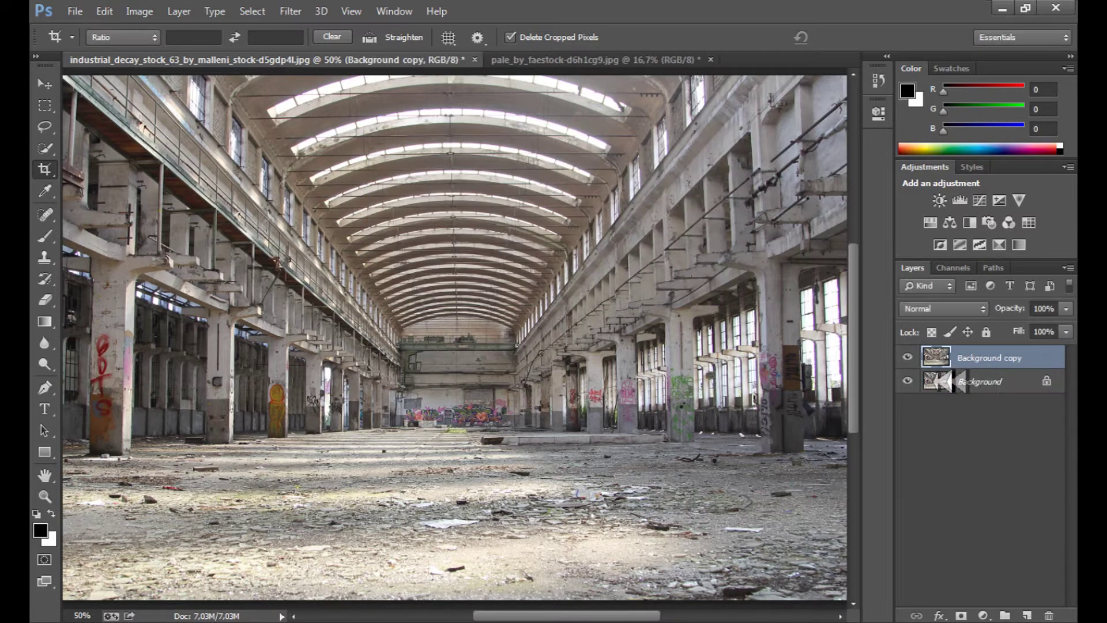
double_click(992, 360)
type("highlights")
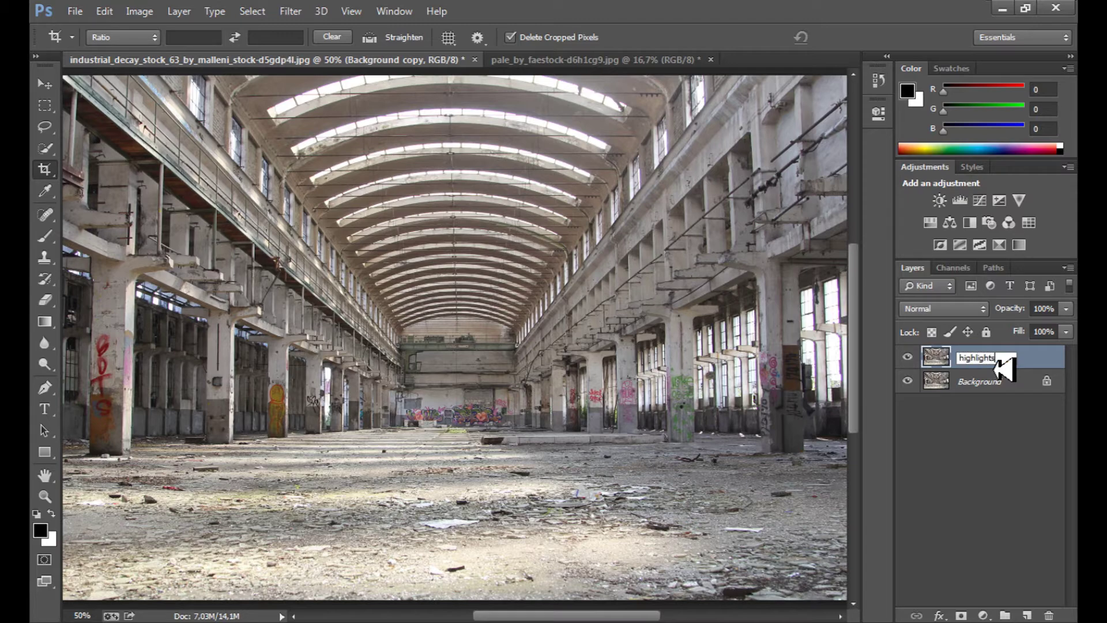
key("Return")
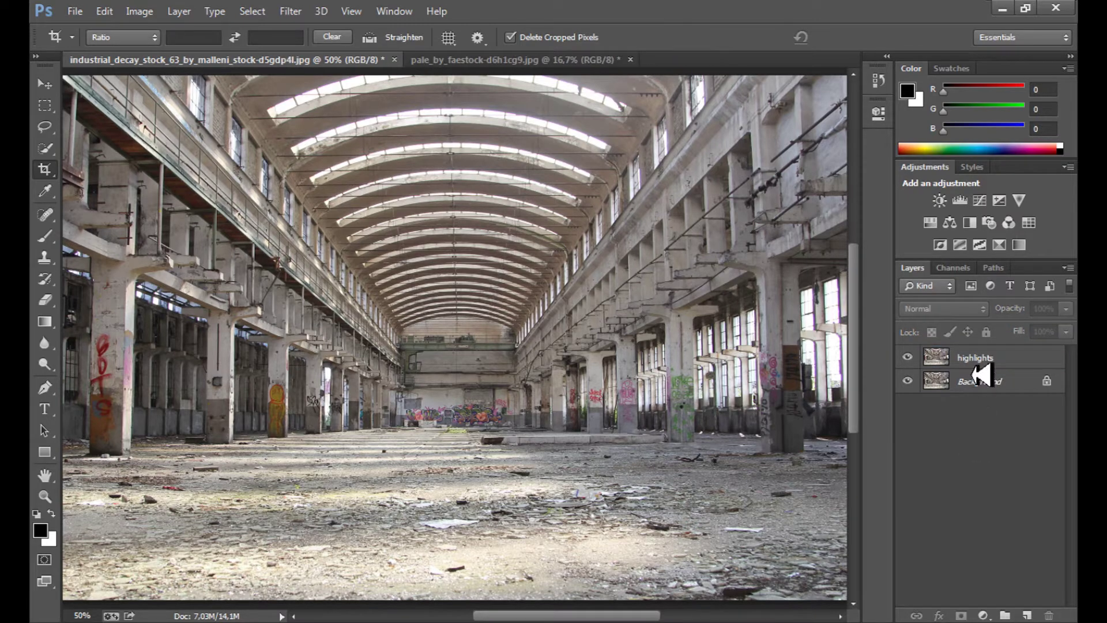
Step: Start a Shadows/Highlights adjustment on the highlights layer with all options shown and set the shadows amount to 0%
left_click(144, 13)
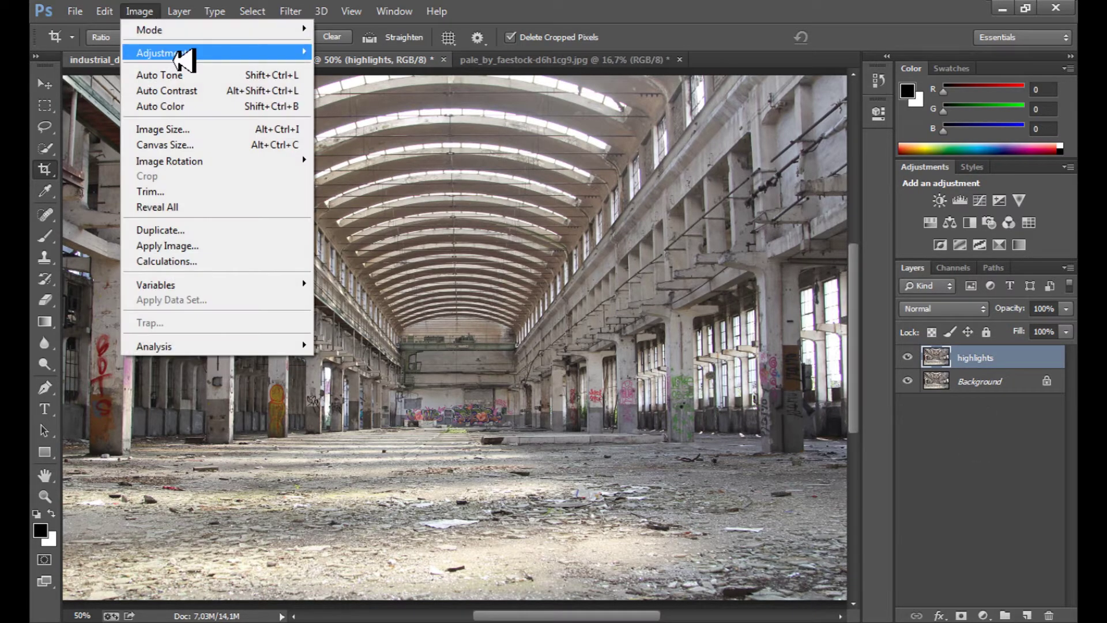
mouse_move(181, 54)
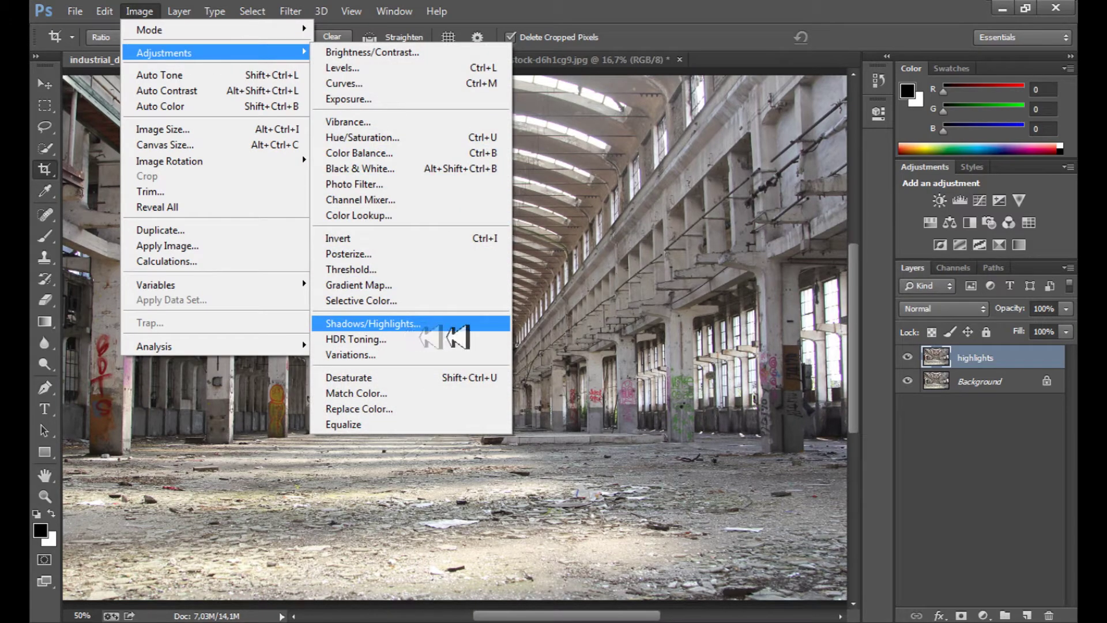
left_click(447, 327)
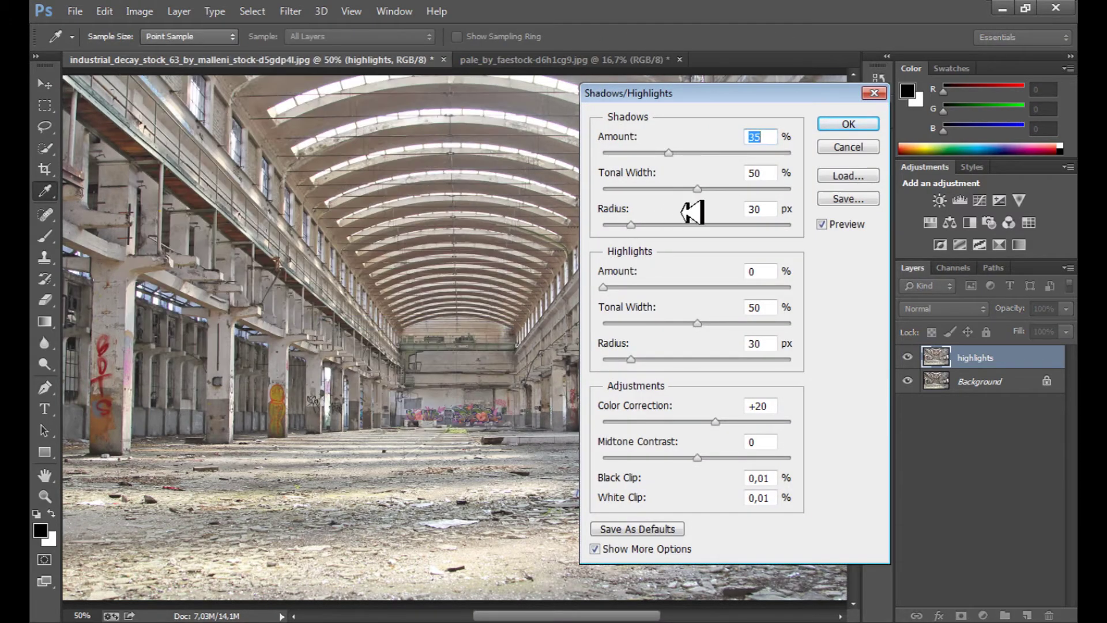
left_click(594, 548)
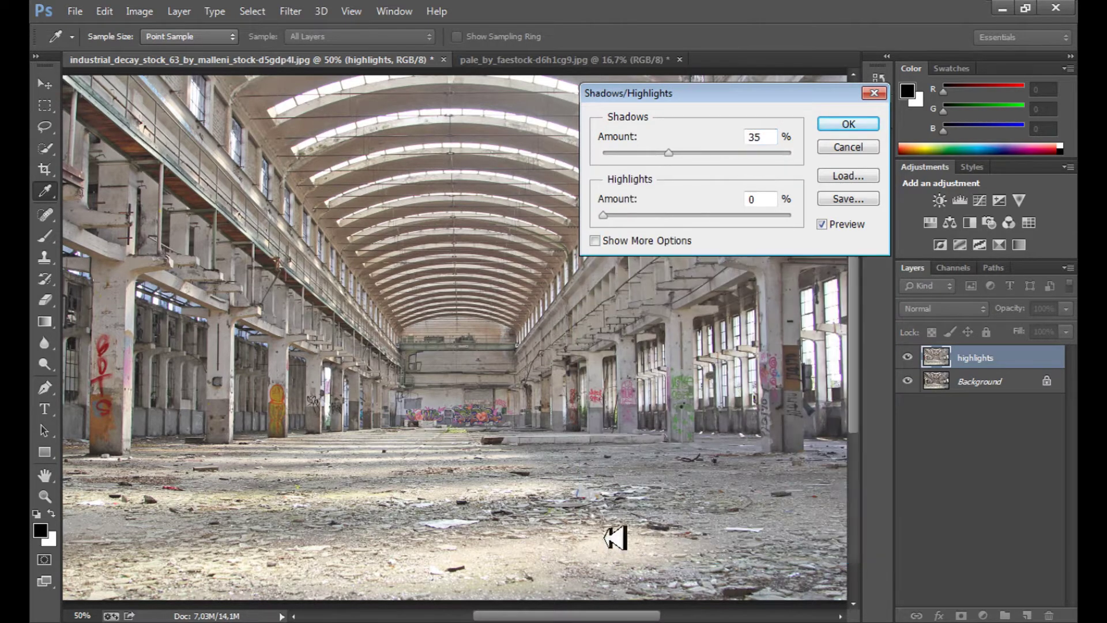
left_click(595, 241)
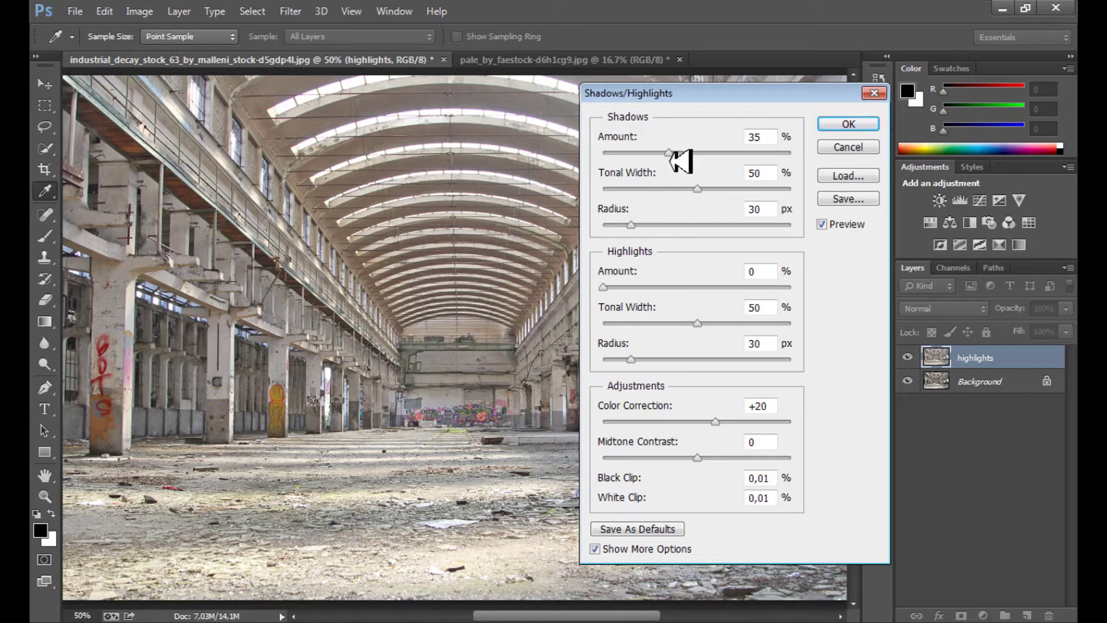
left_click_drag(677, 163, 663, 168)
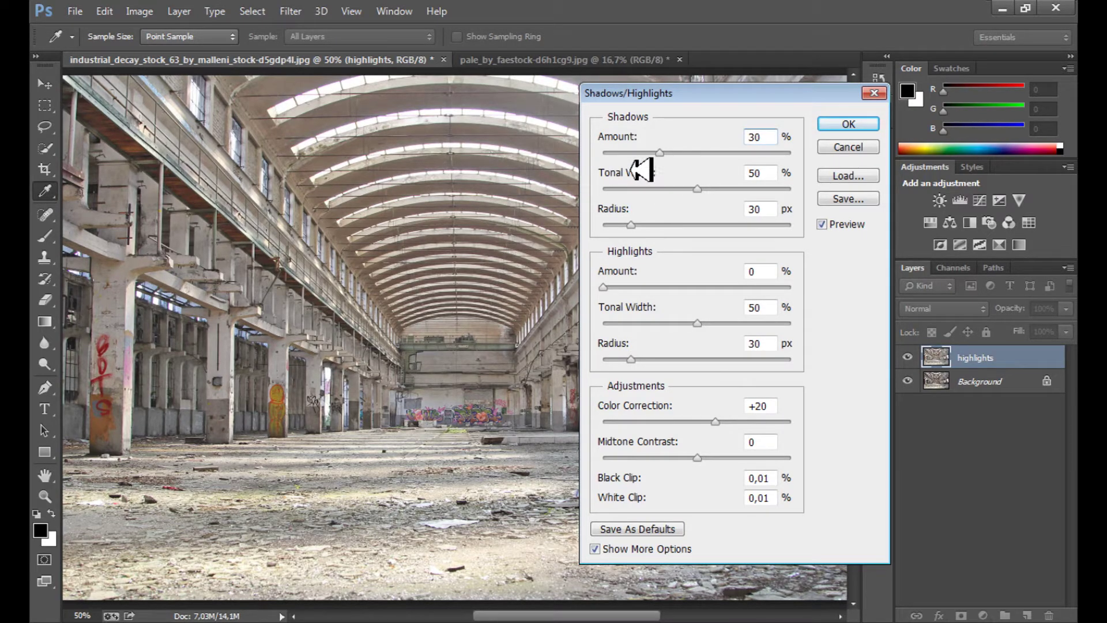
type("11")
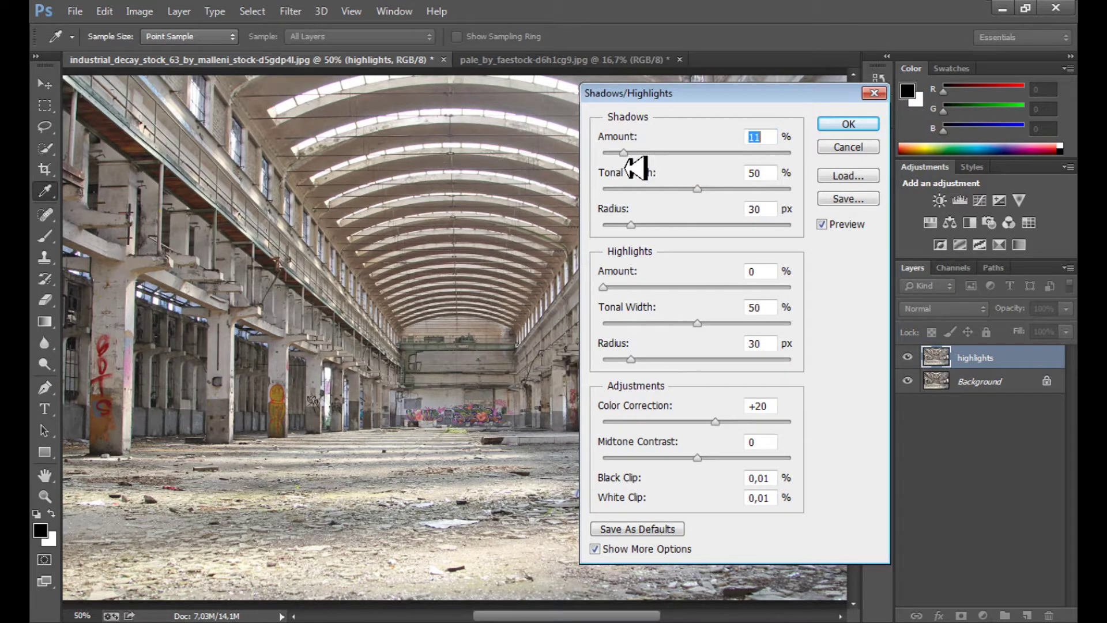
type("0")
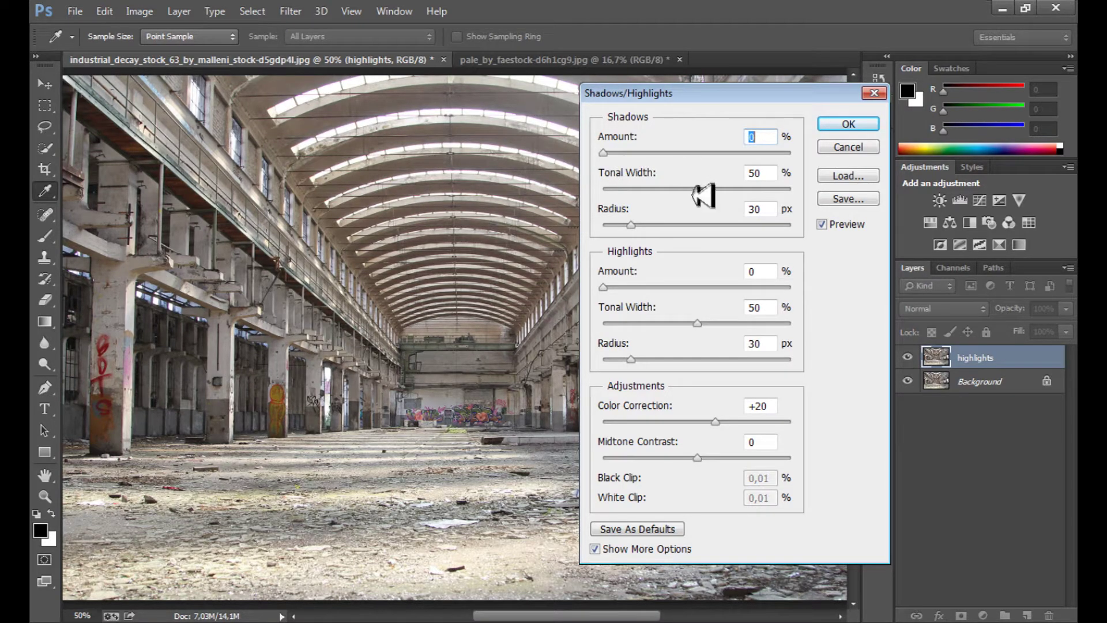
Step: Set the highlights amount to 40% and the color correction to 0 in the Shadows/Highlights adjustment
left_click(732, 272)
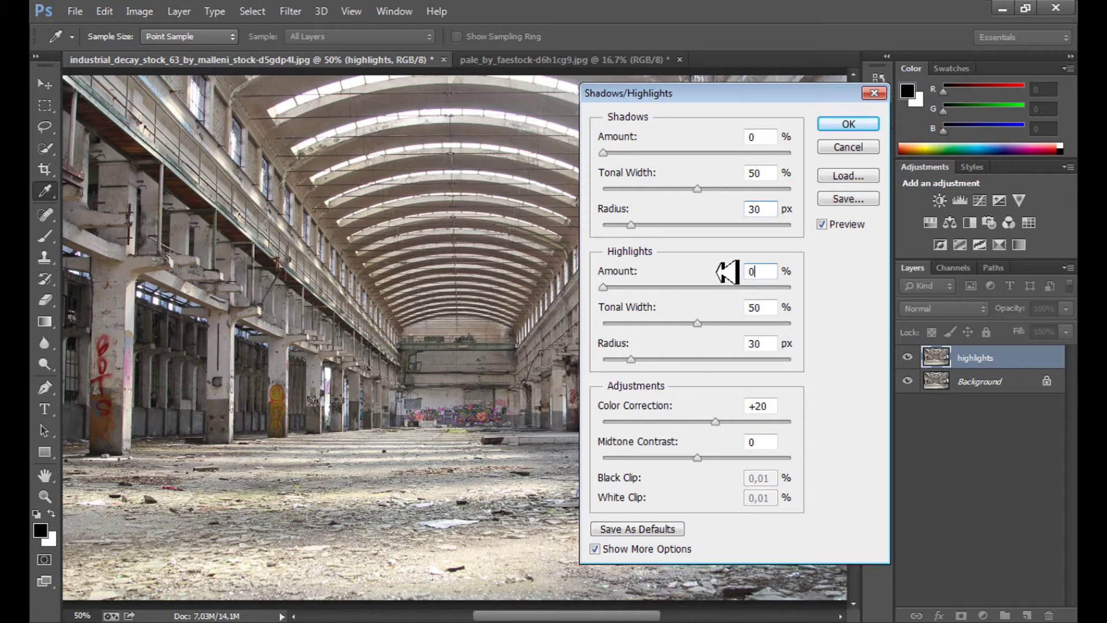
left_click(638, 288)
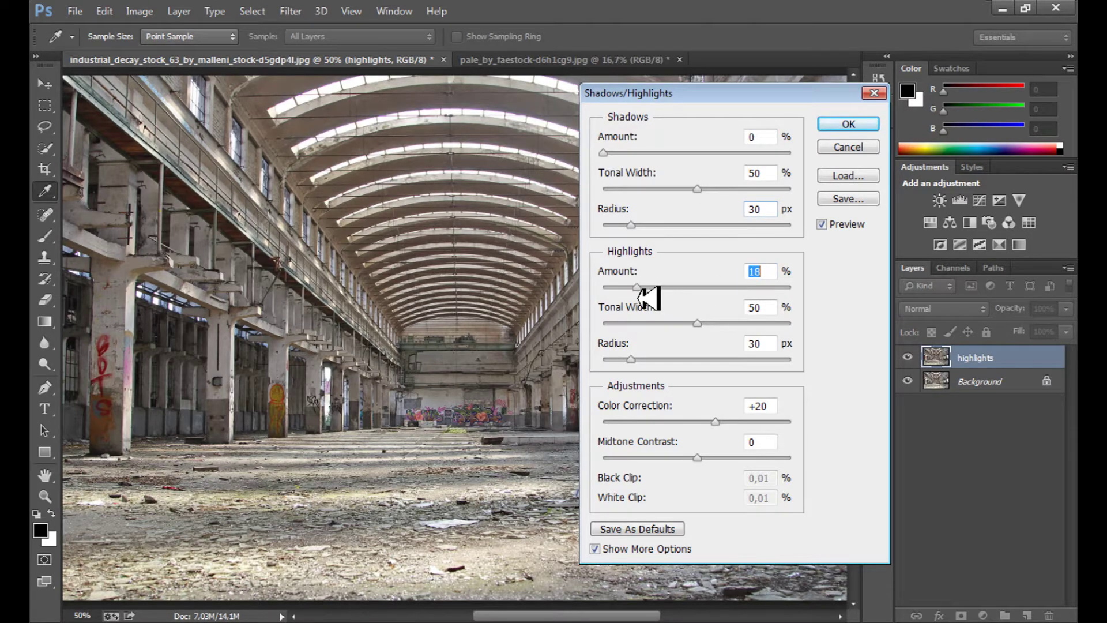
left_click_drag(639, 288, 677, 293)
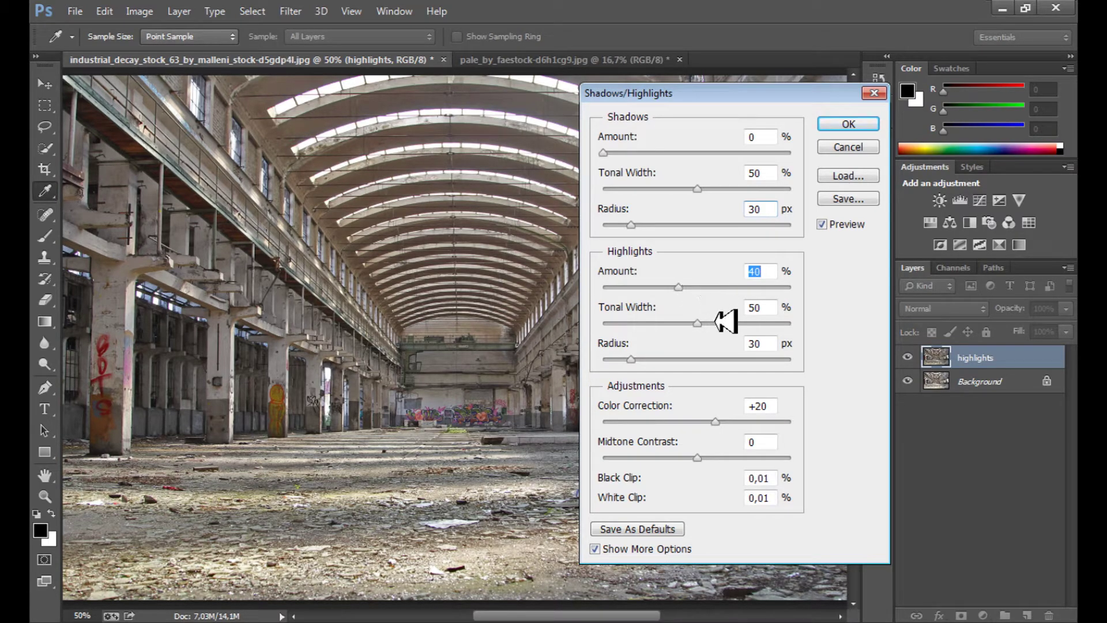
left_click_drag(715, 421, 693, 431)
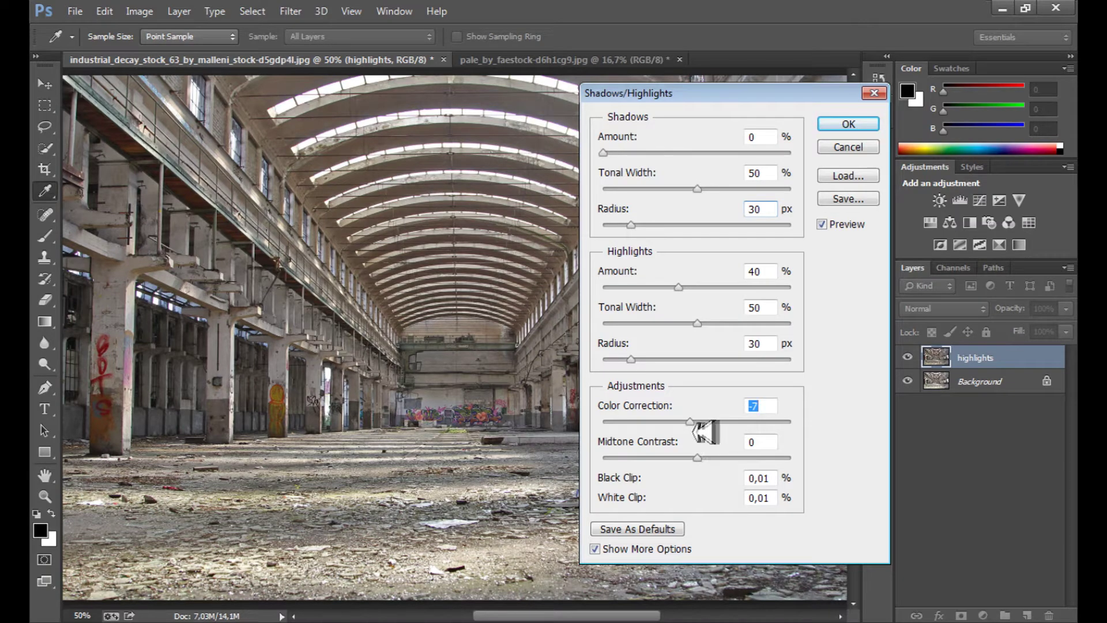
left_click_drag(688, 432, 696, 433)
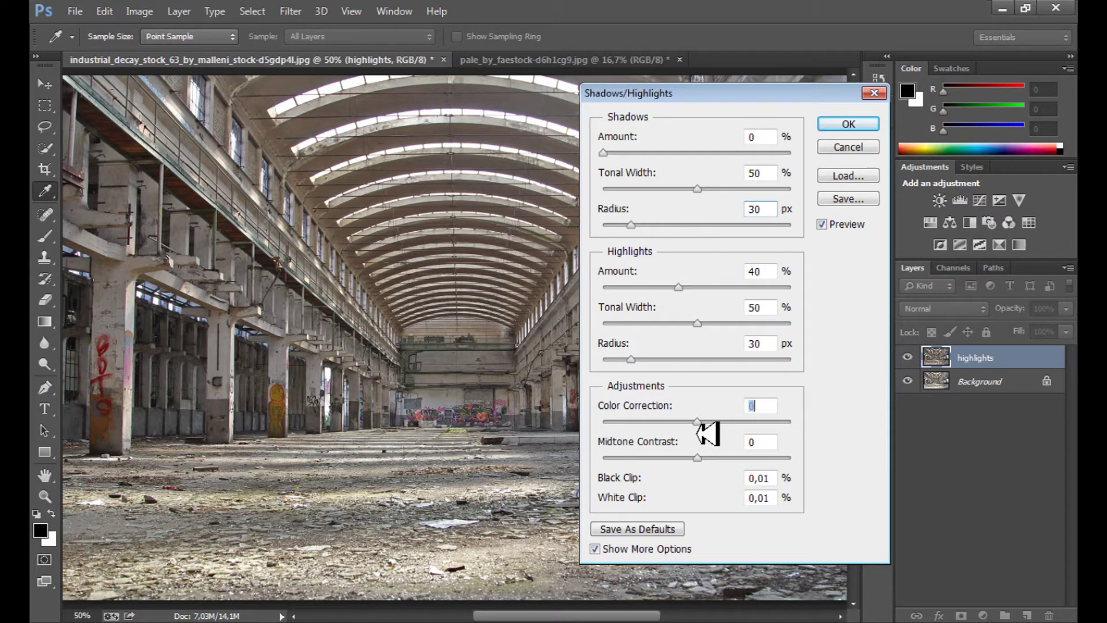
Step: Set the midtone contrast to +30, apply the Shadows/Highlights adjustment and activate the Crop tool
left_click_drag(741, 459, 726, 470)
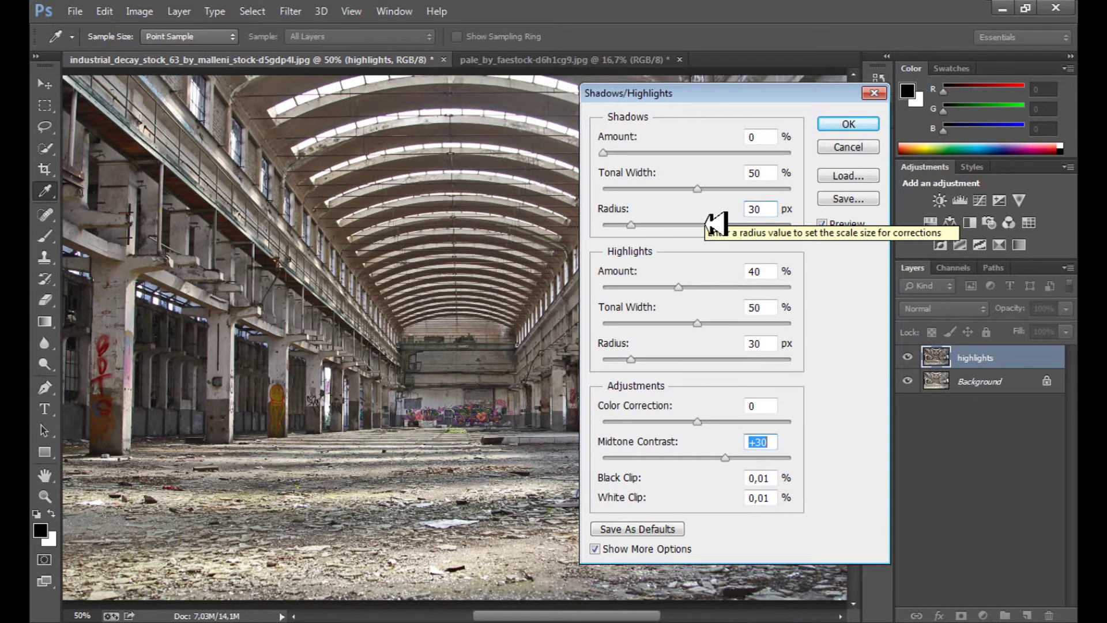
left_click(848, 124)
key("c")
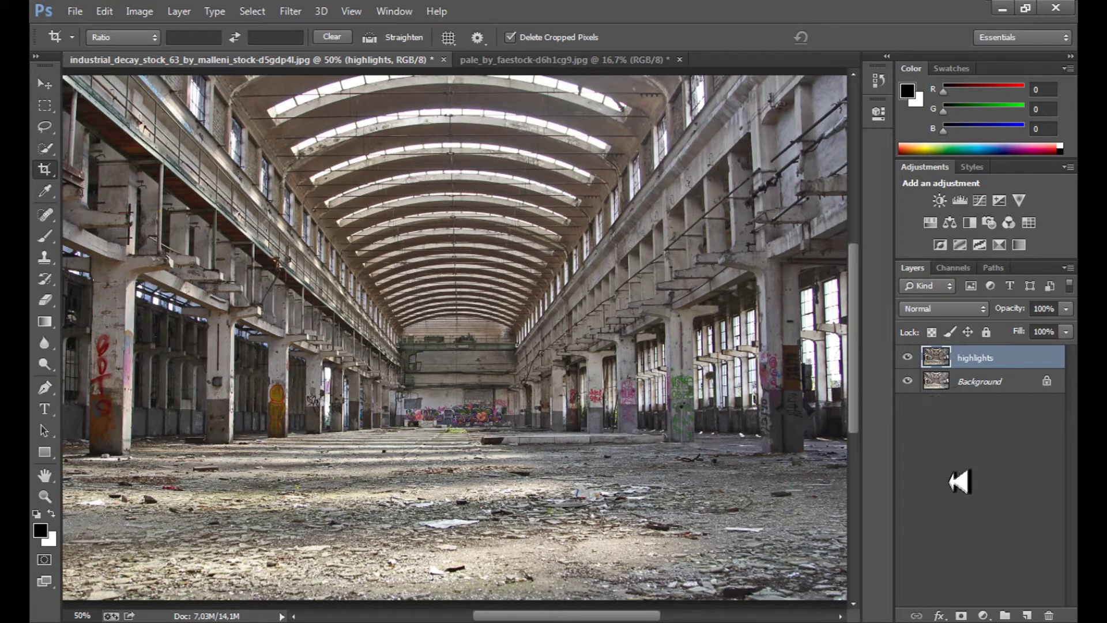
Step: Add a Vibrance adjustment layer above the highlights layer with vibrance set to -30
left_click(983, 615)
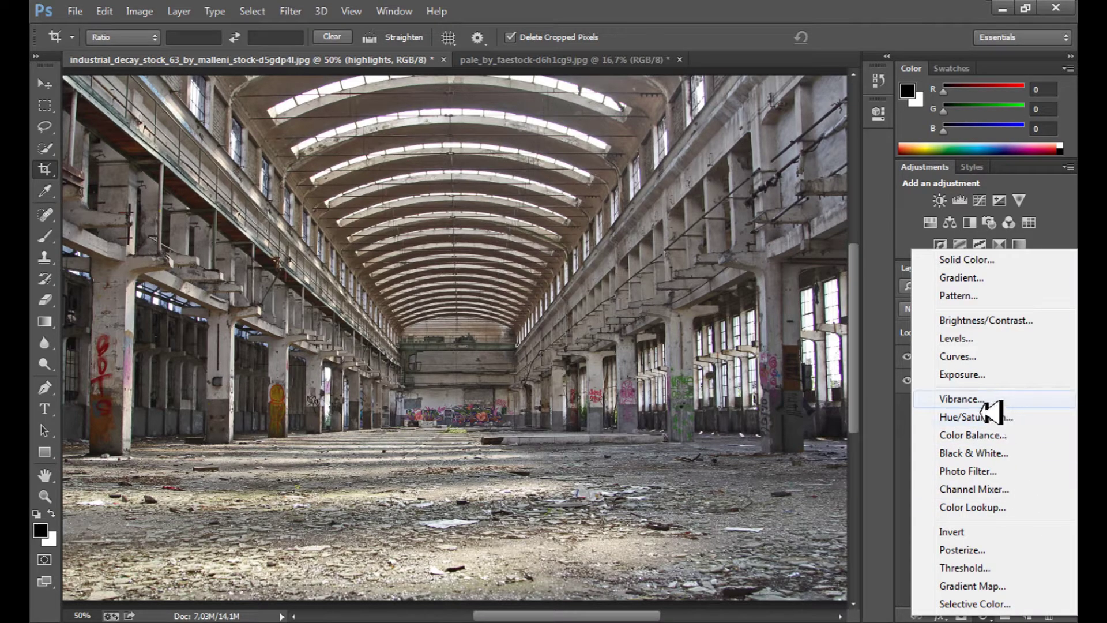
left_click(962, 399)
left_click_drag(712, 173, 724, 173)
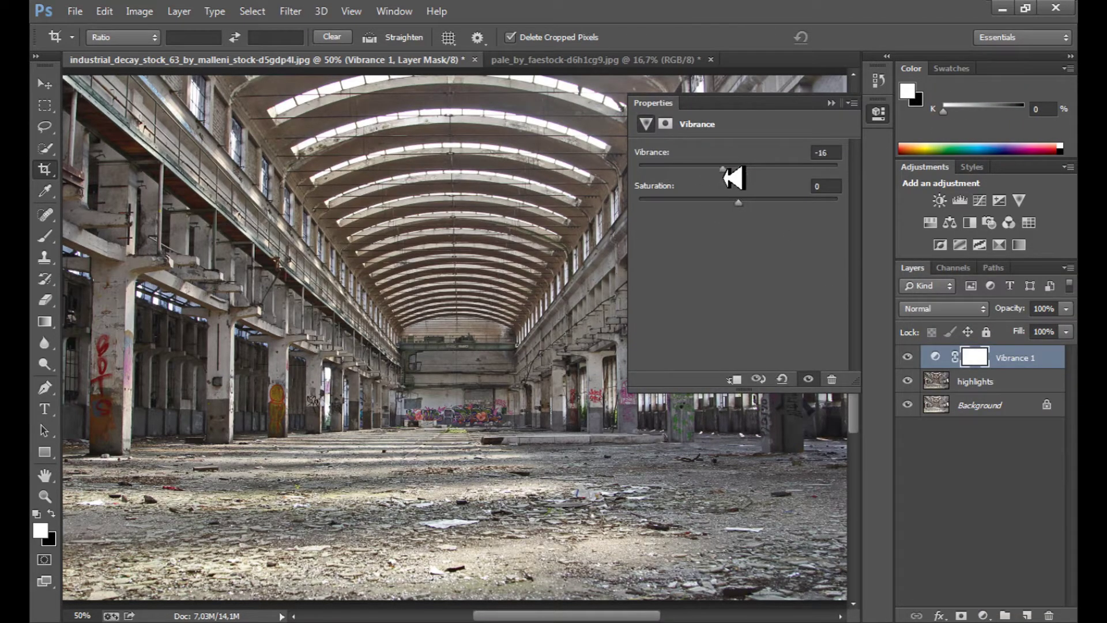
left_click_drag(838, 166, 825, 166)
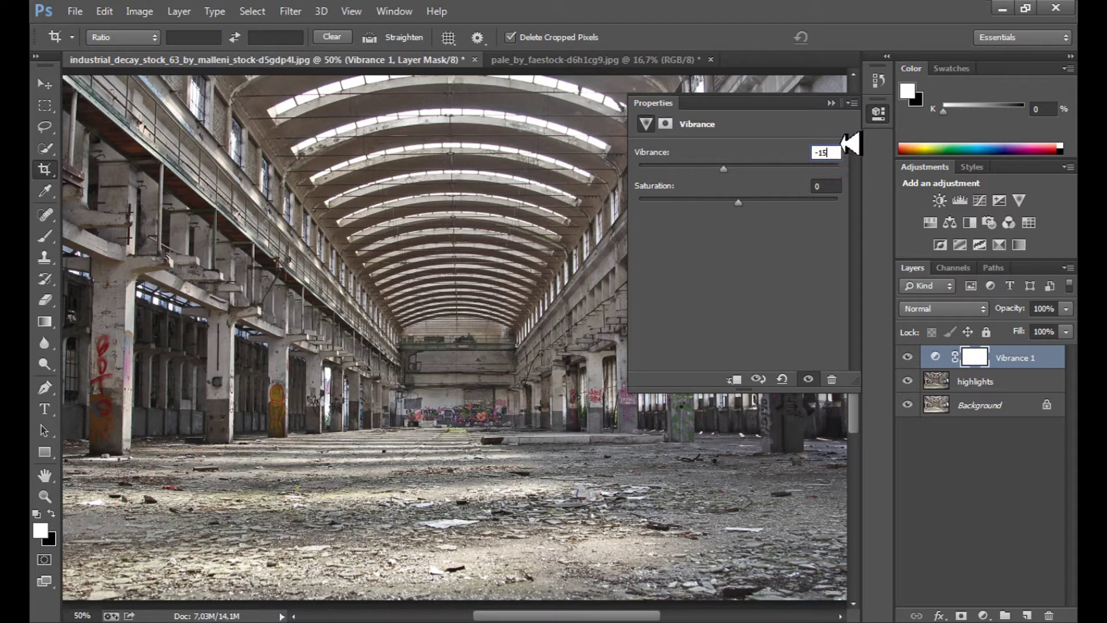
left_click_drag(830, 153, 731, 166)
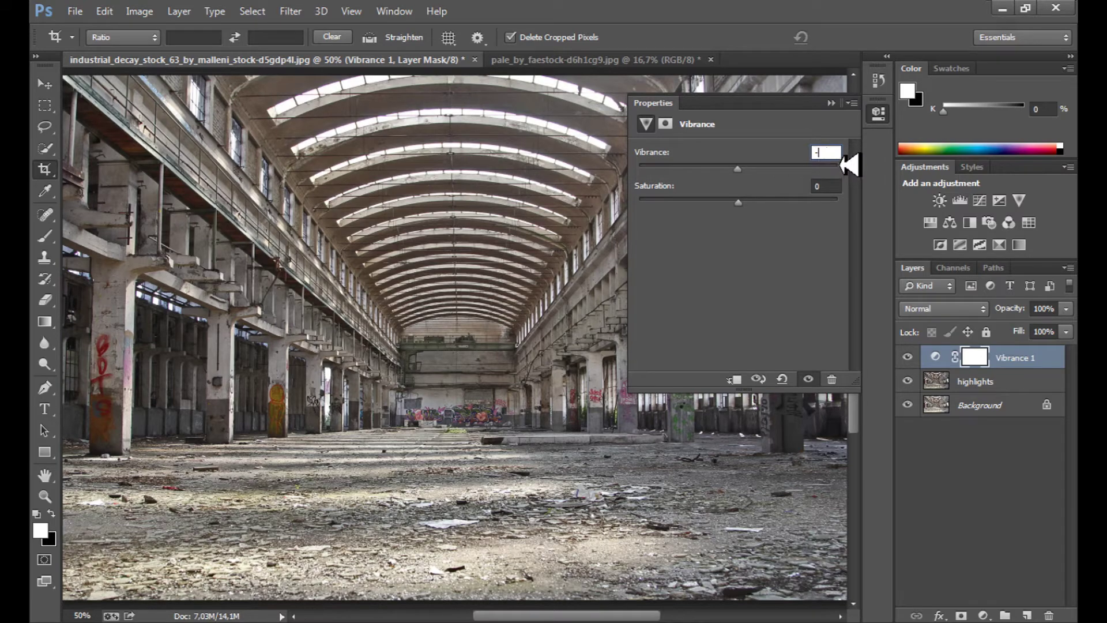
type("-30")
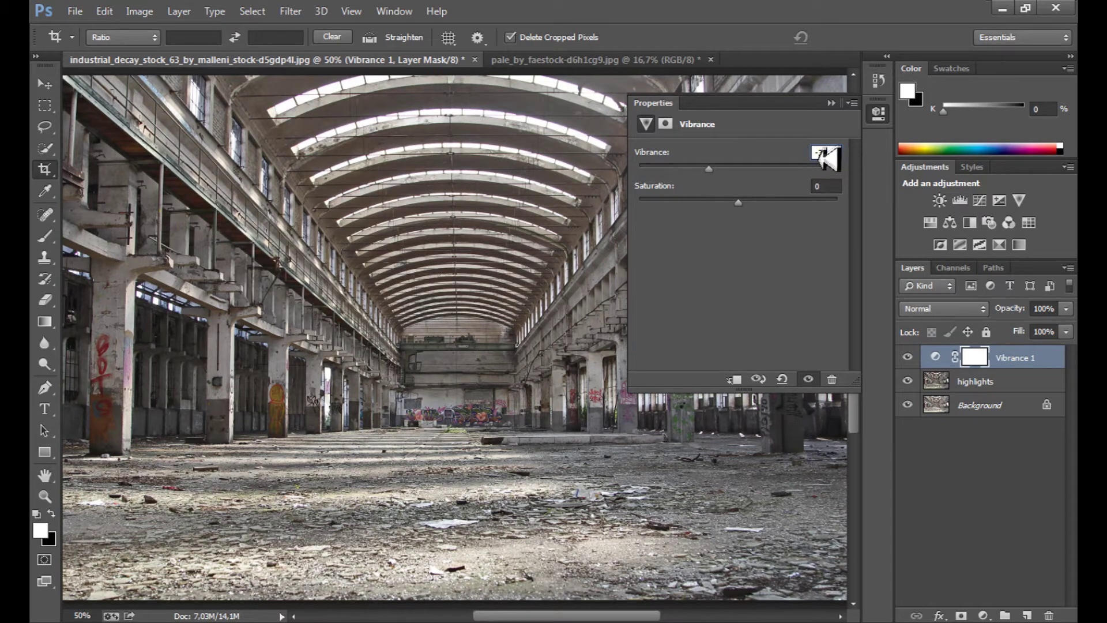
left_click(831, 103)
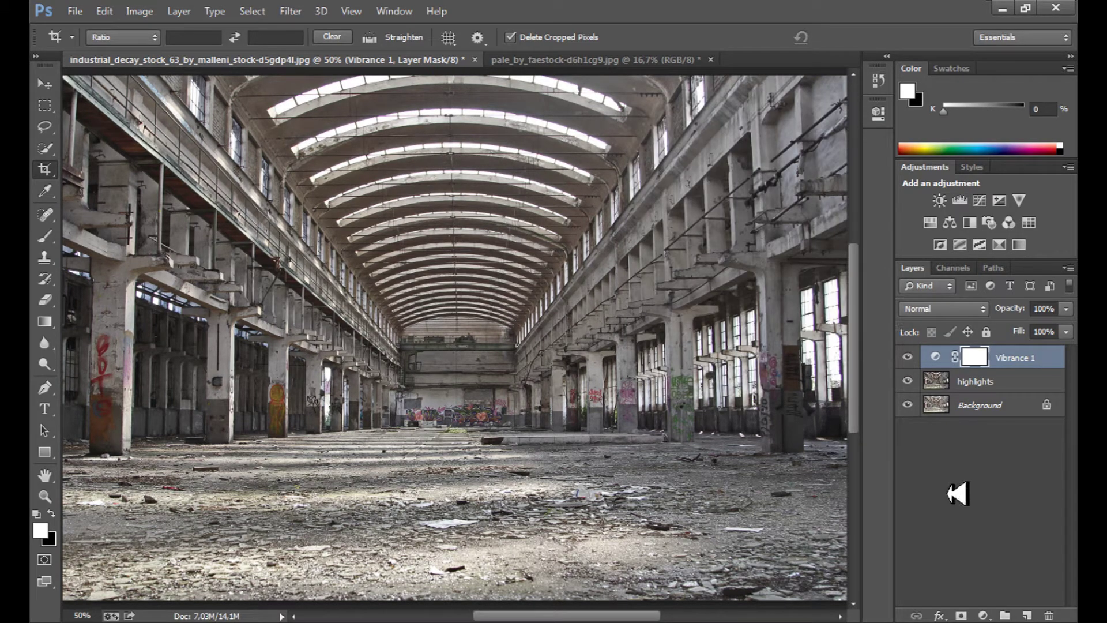
Step: Add a Curves adjustment layer with a gentle S-curve that darkens the shadows and brightens the lighter tones
left_click(984, 614)
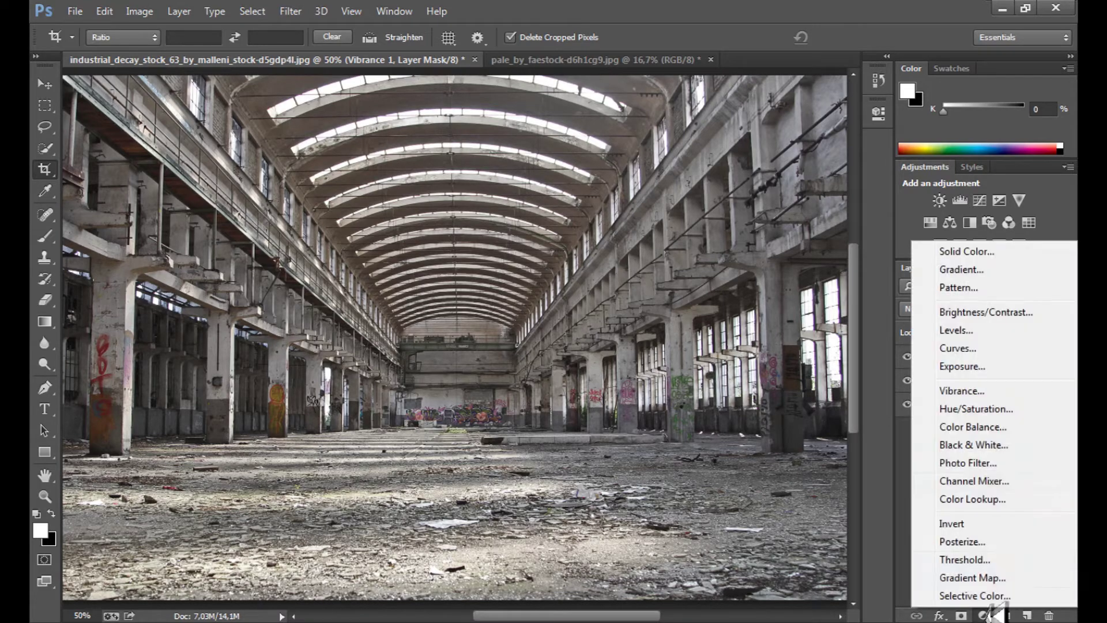
left_click(983, 349)
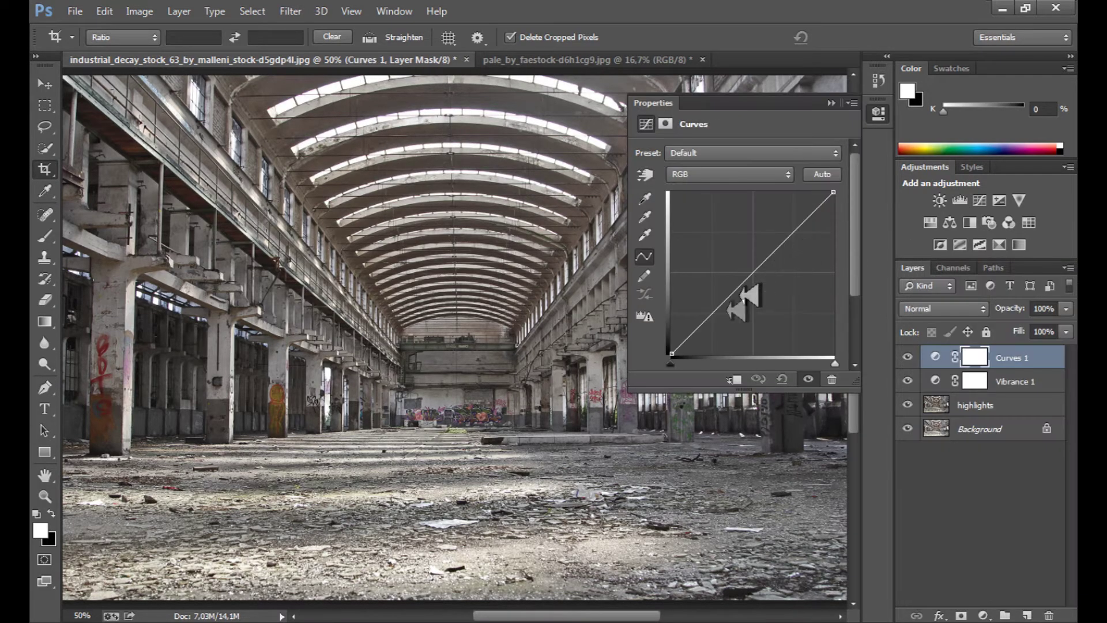
left_click_drag(715, 312, 714, 319)
left_click_drag(782, 271, 769, 259)
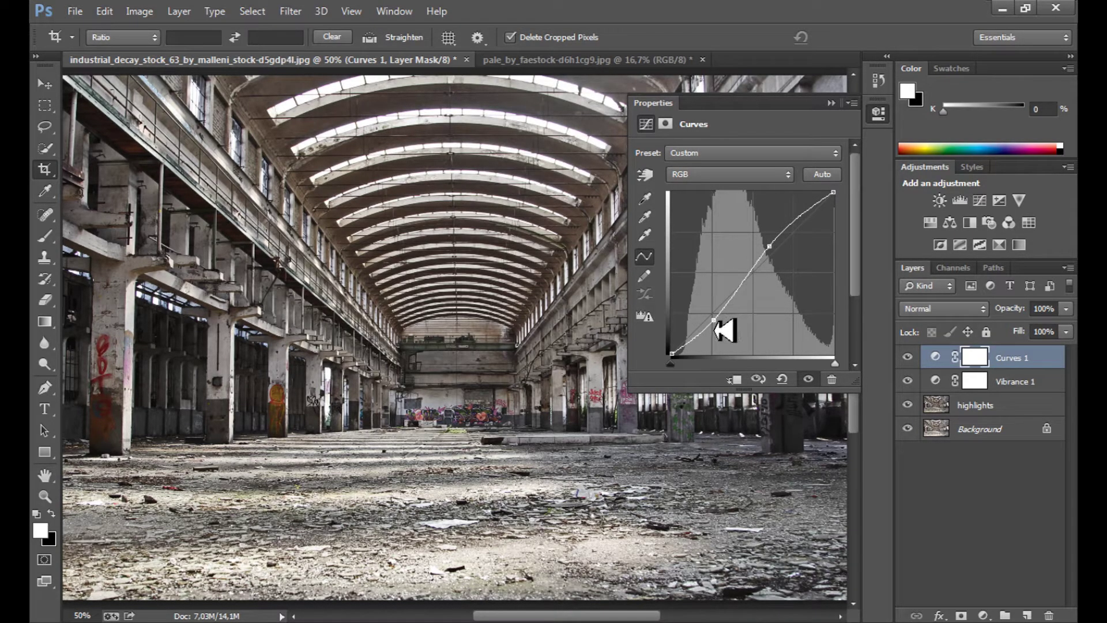
left_click_drag(715, 331, 715, 332)
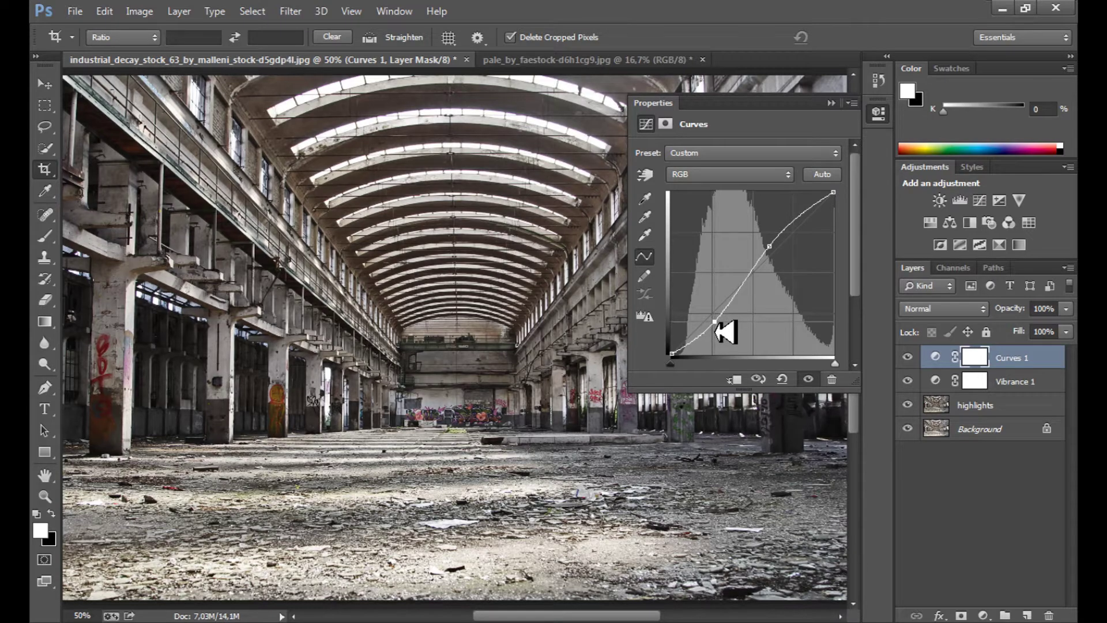
left_click(832, 104)
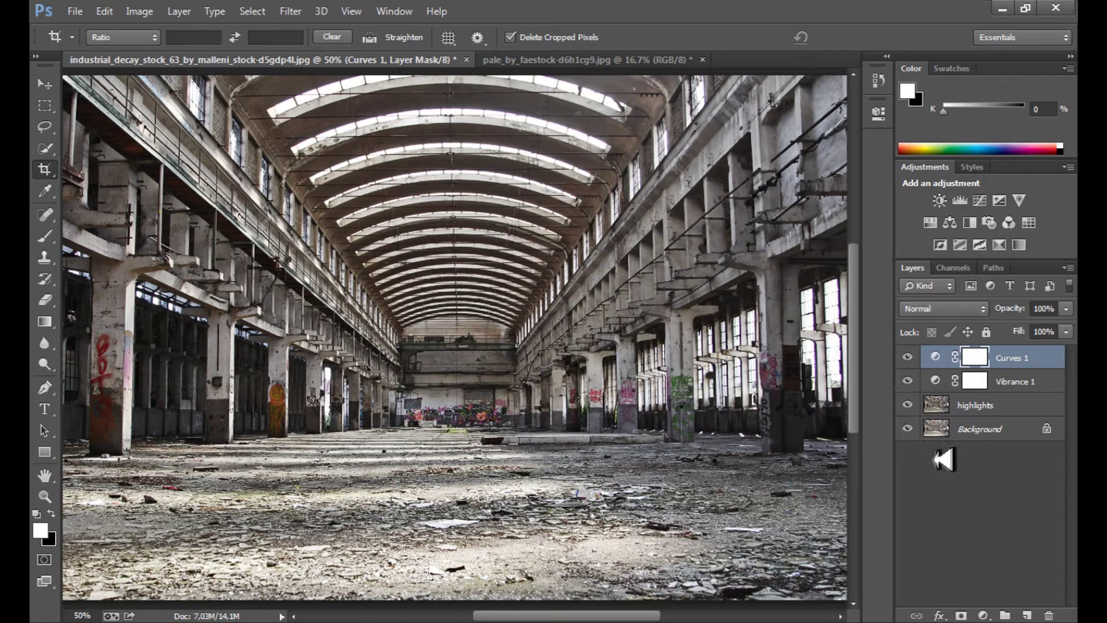
Step: Duplicate the highlights layer and set the copy's blend mode to Soft Light
left_click(947, 406)
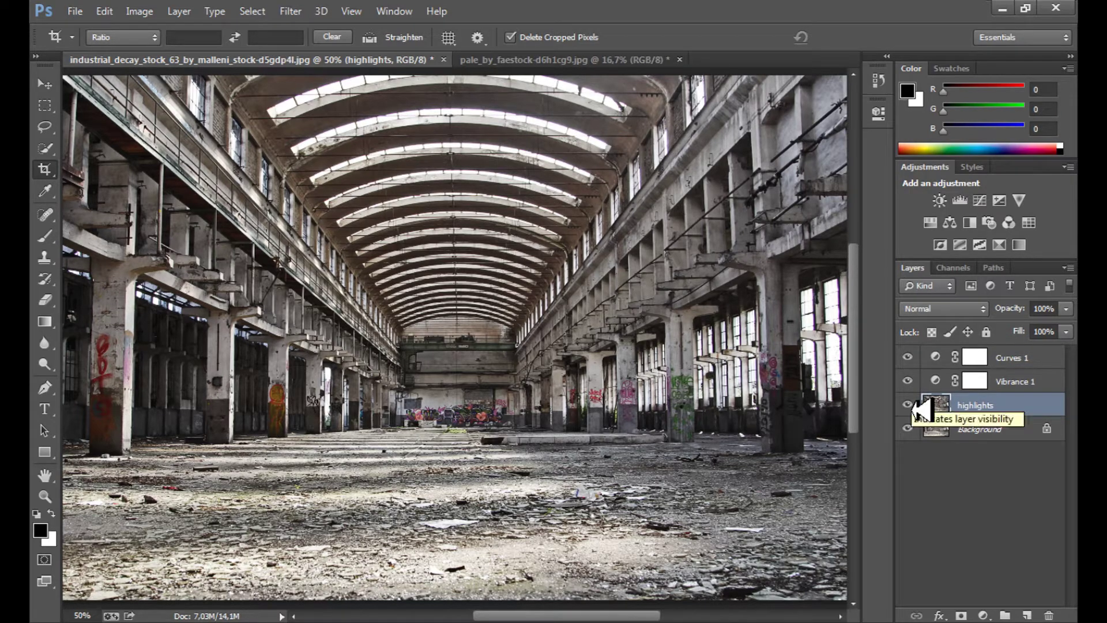
right_click(979, 416)
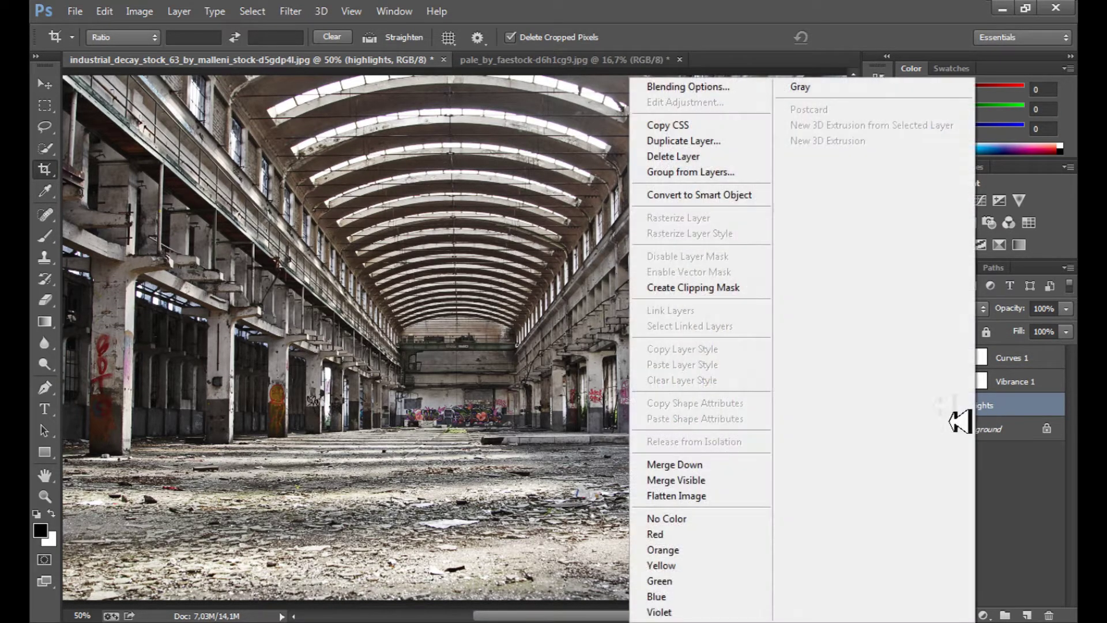
left_click(717, 138)
left_click(696, 193)
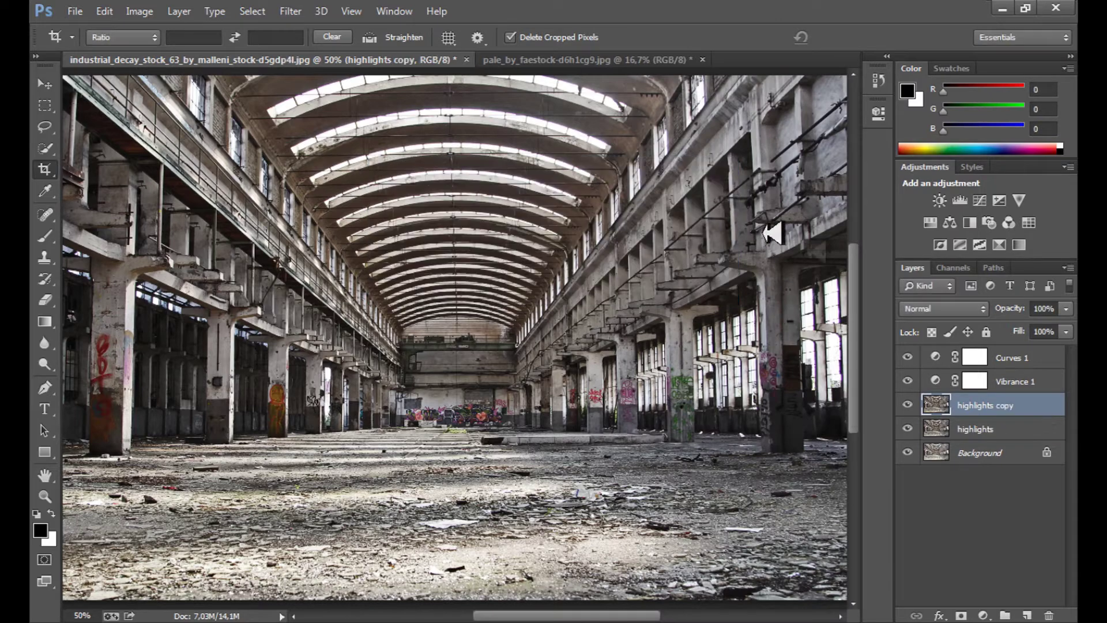
left_click(936, 308)
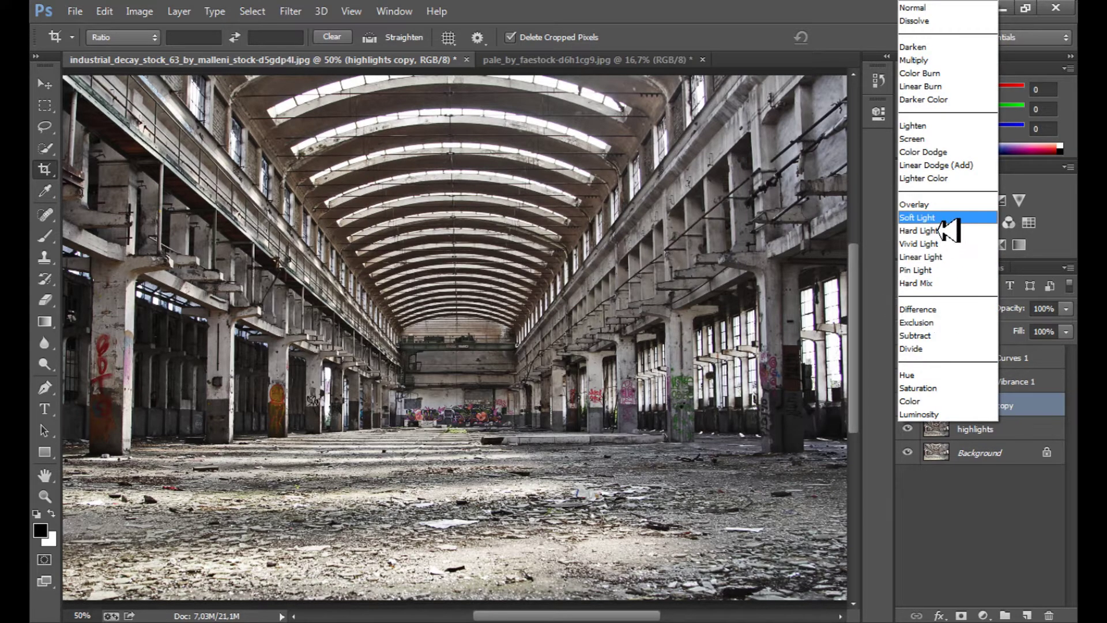
left_click(939, 218)
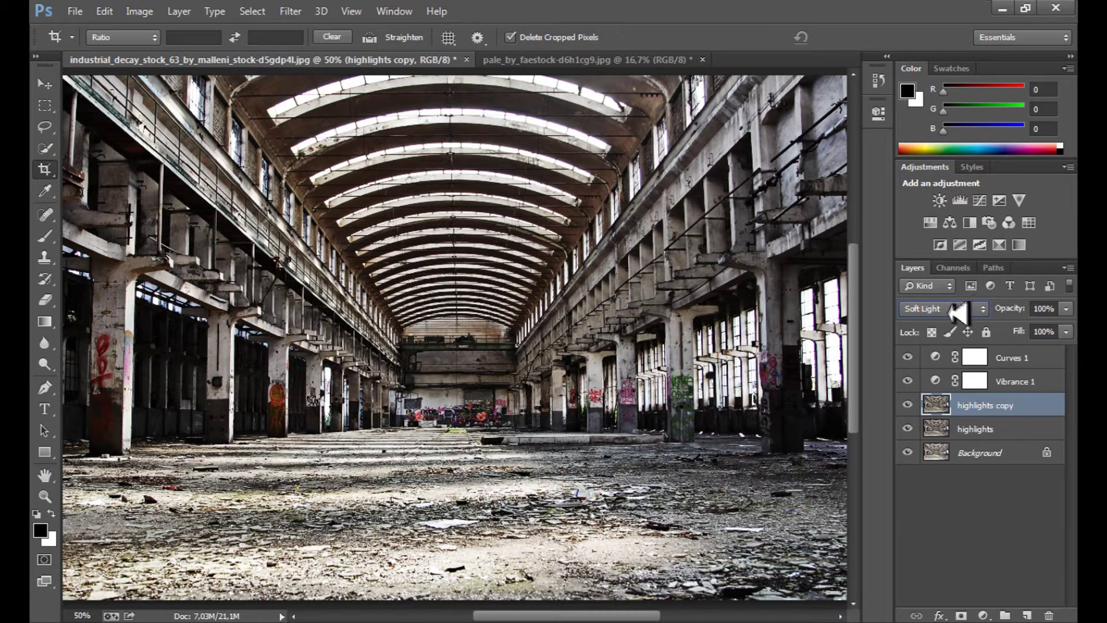
Step: Try the Overlay and Screen blend modes on the highlights copy layer and return it to Soft Light
left_click(960, 319)
left_click(942, 217)
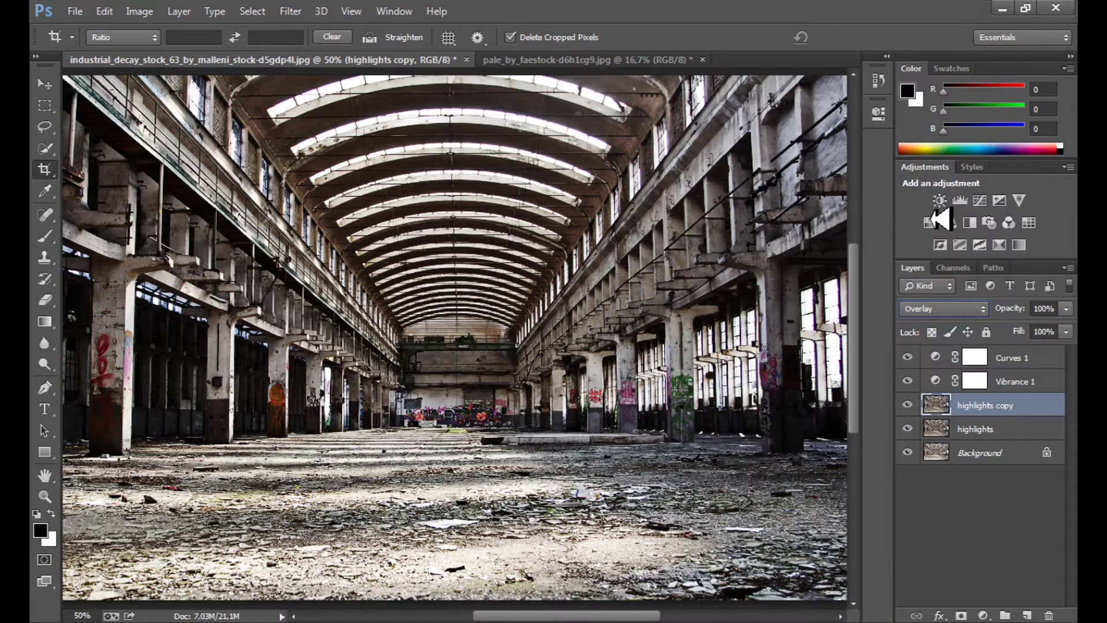
left_click(945, 309)
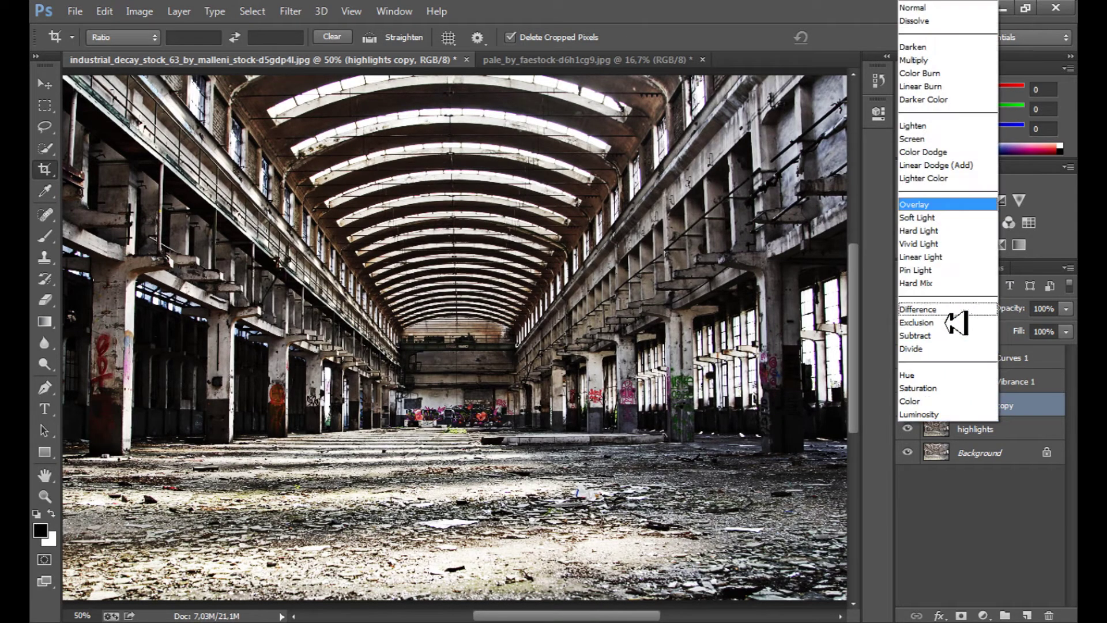
left_click(945, 217)
left_click(942, 311)
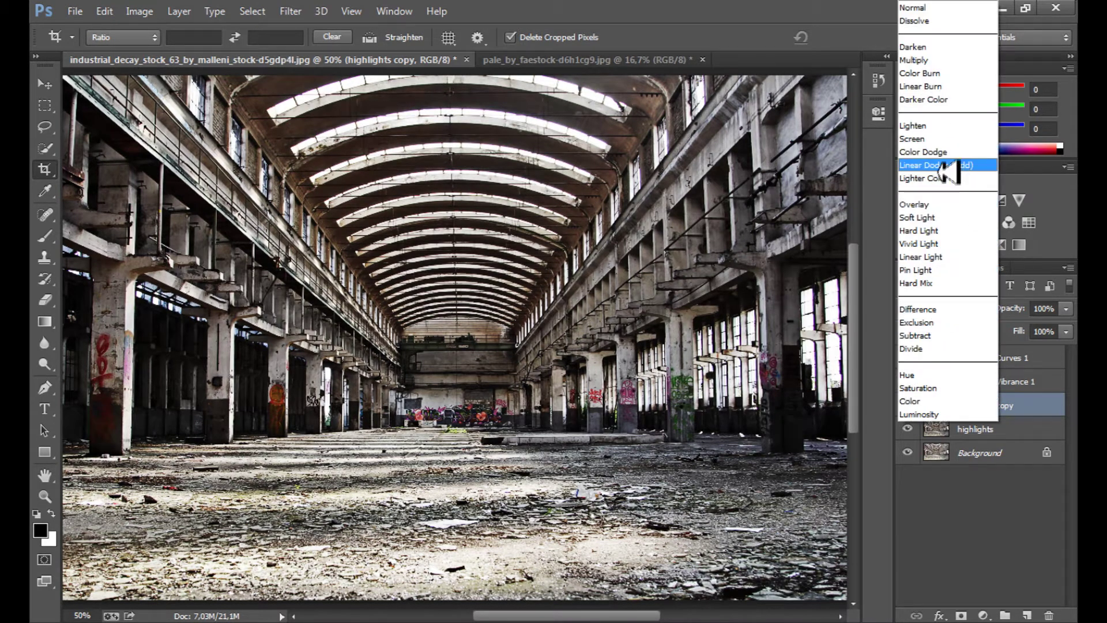
left_click(916, 139)
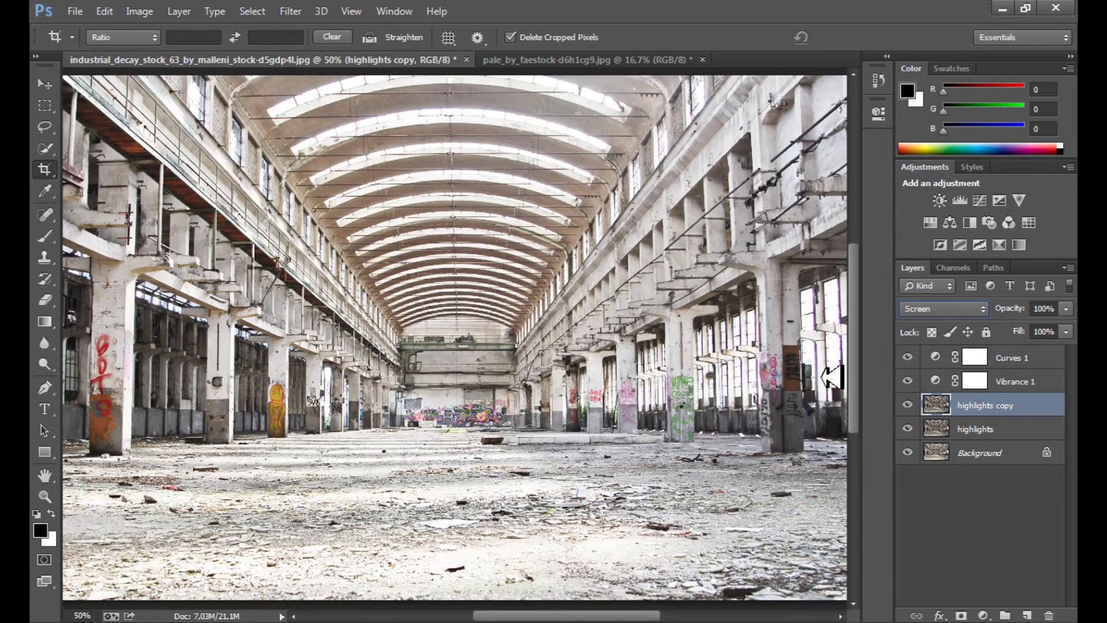
left_click(946, 311)
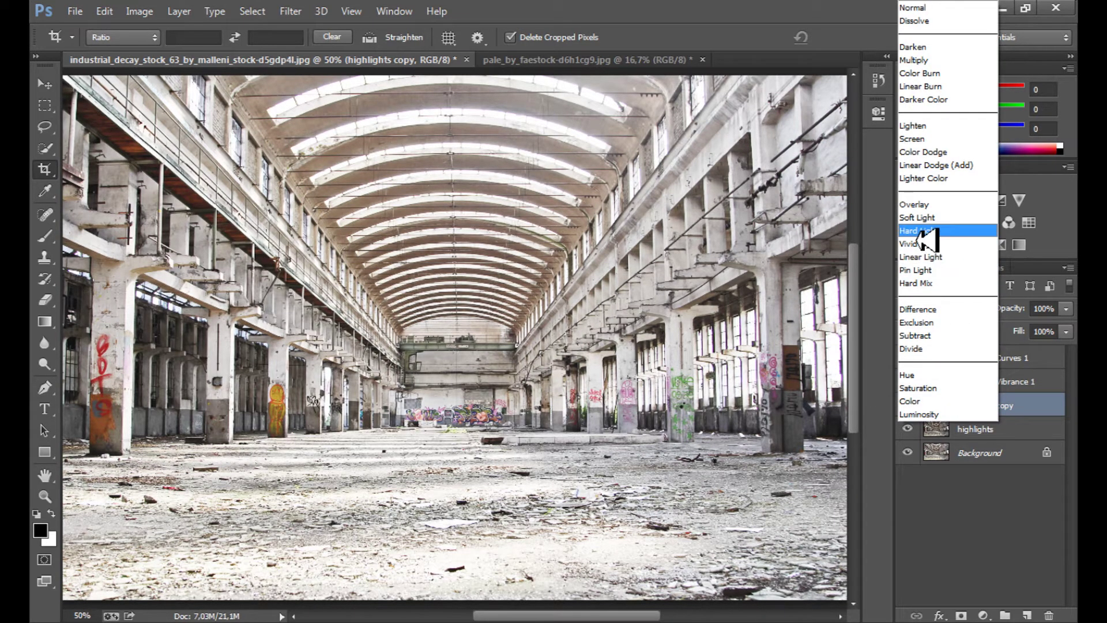
left_click(916, 218)
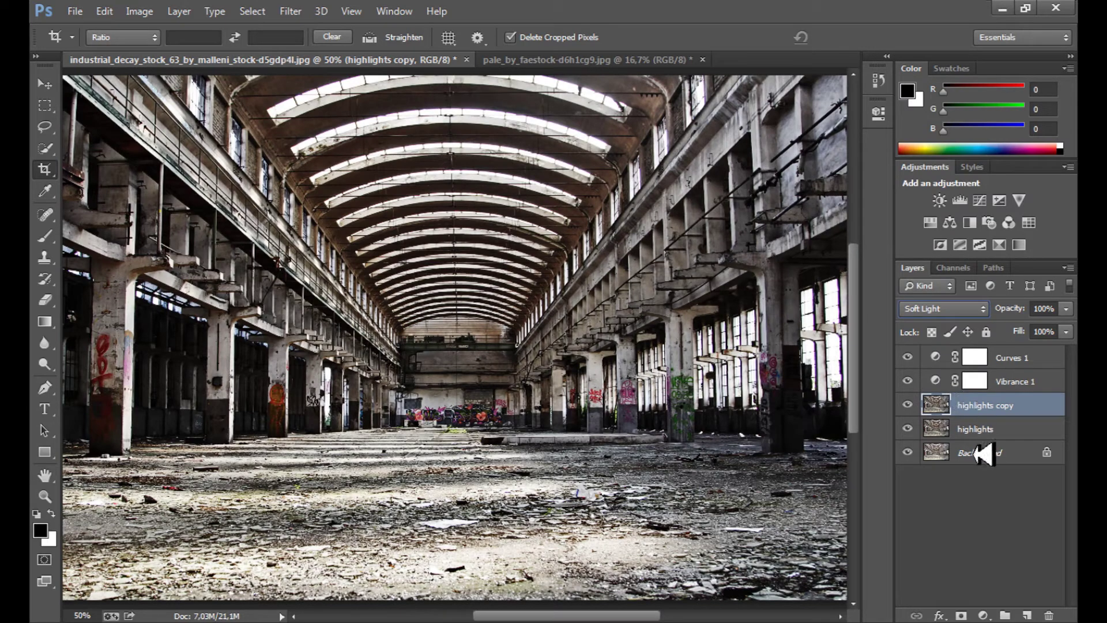
Step: Make the Curves 1 layer active in the hall image, switch to the woman's photo and activate the Move tool
left_click(1009, 360)
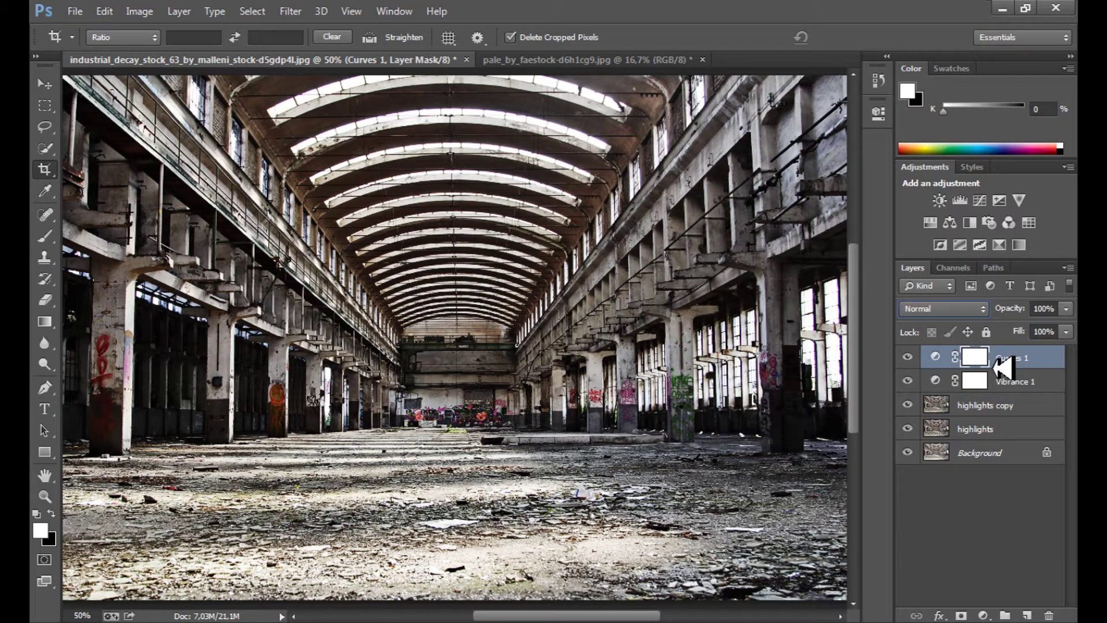
left_click(529, 60)
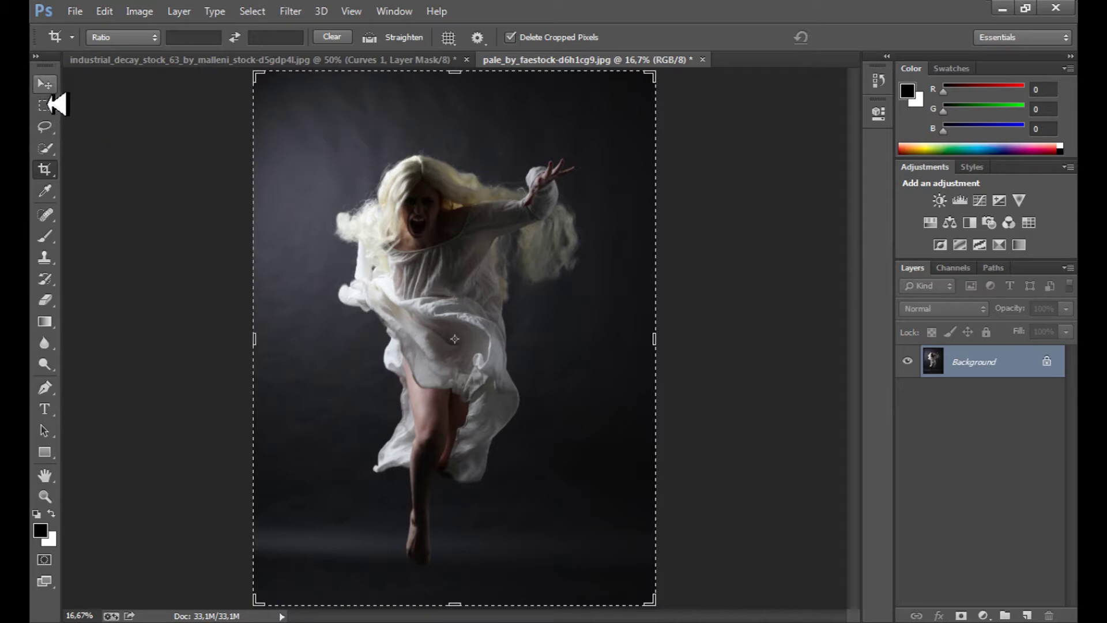
left_click(47, 85)
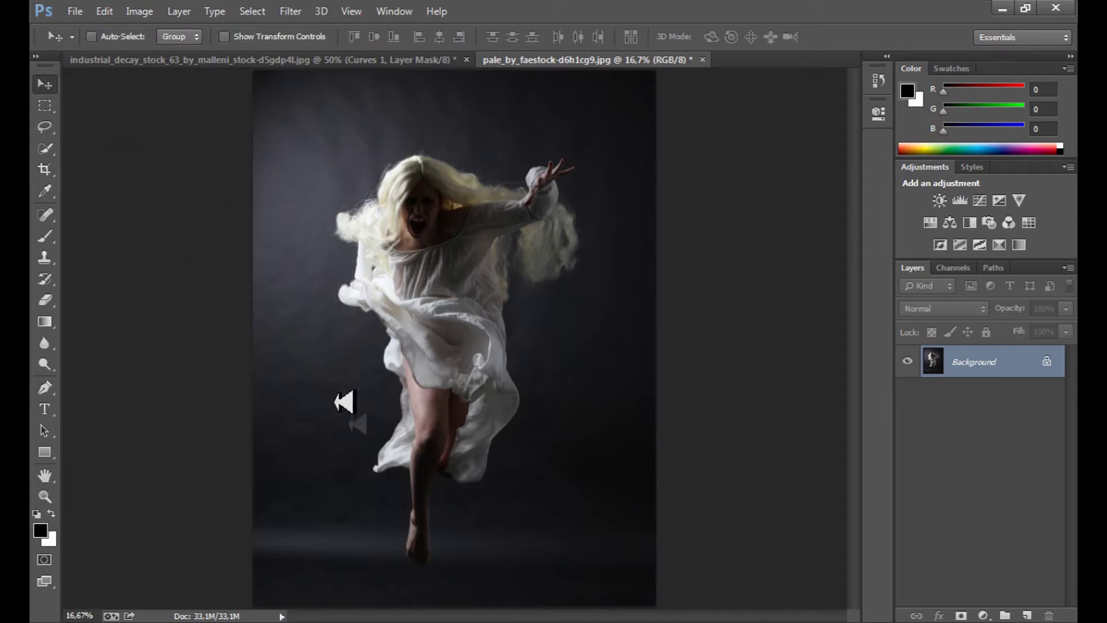
Step: Trace a closed path around the woman's whole figure with the Pen tool, starting at her foot
key("ctrl+plus")
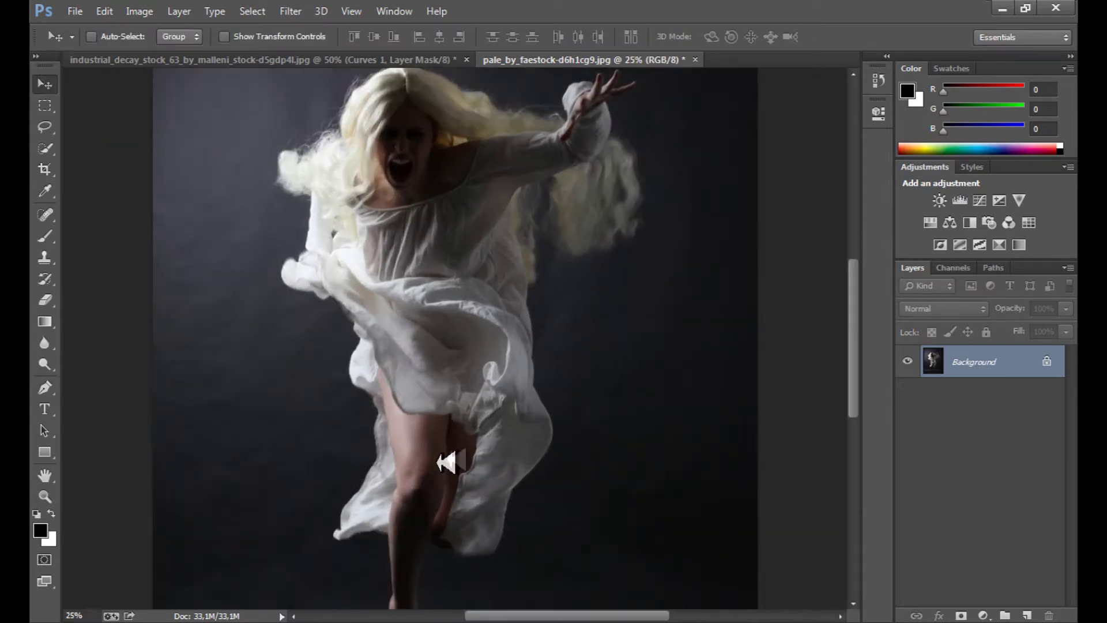
left_click_drag(854, 353, 864, 423)
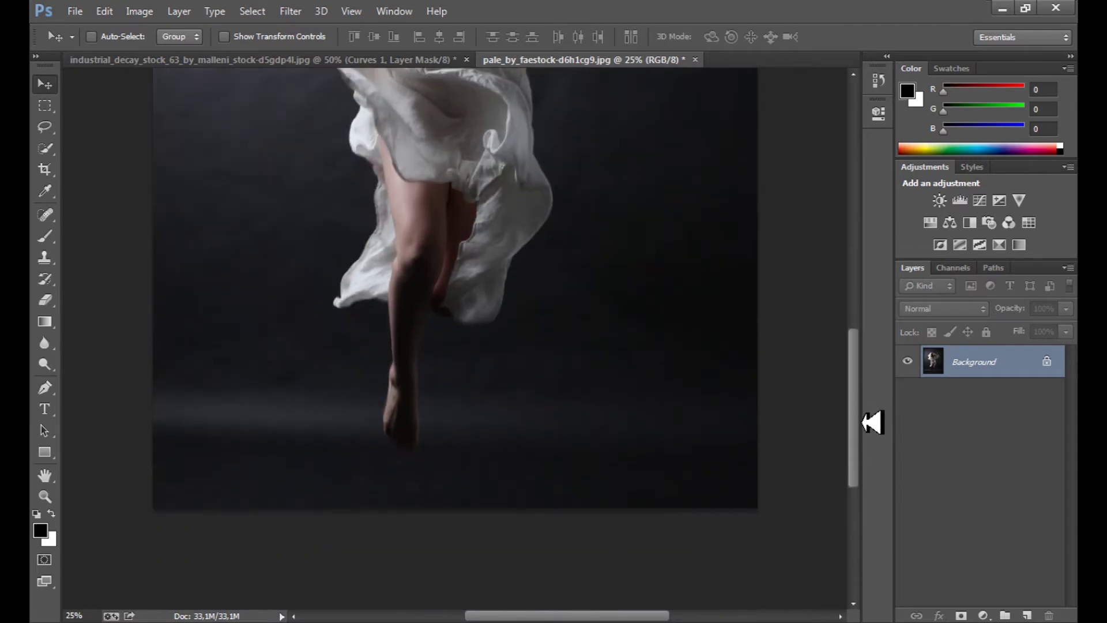
key("ctrl+plus")
key("ctrl+plus")
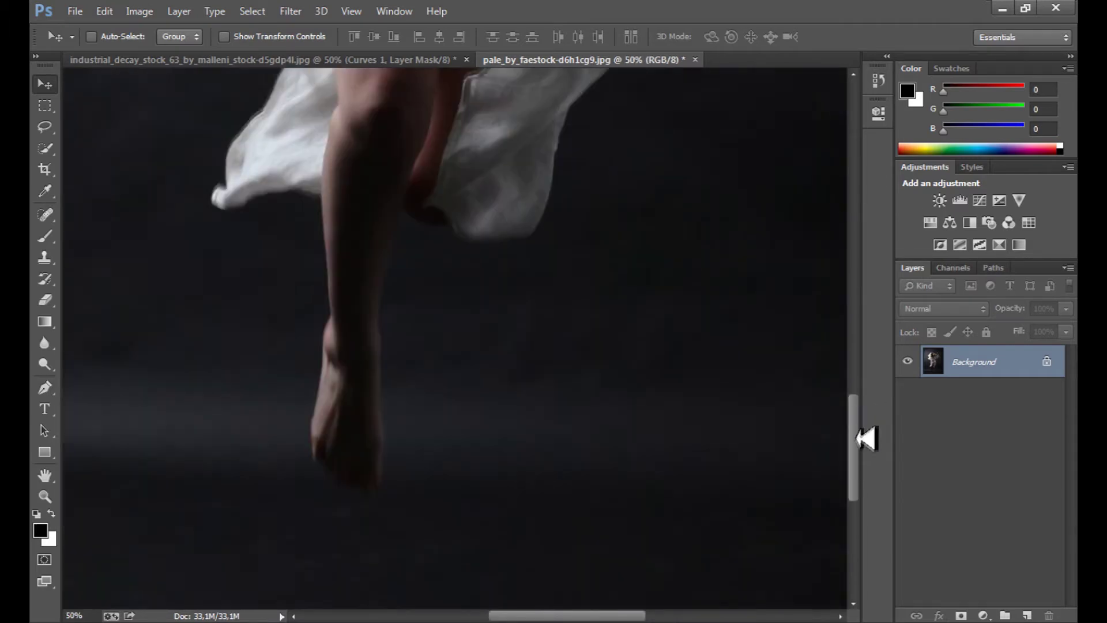
scroll(864, 438, "down", 2)
left_click(45, 387)
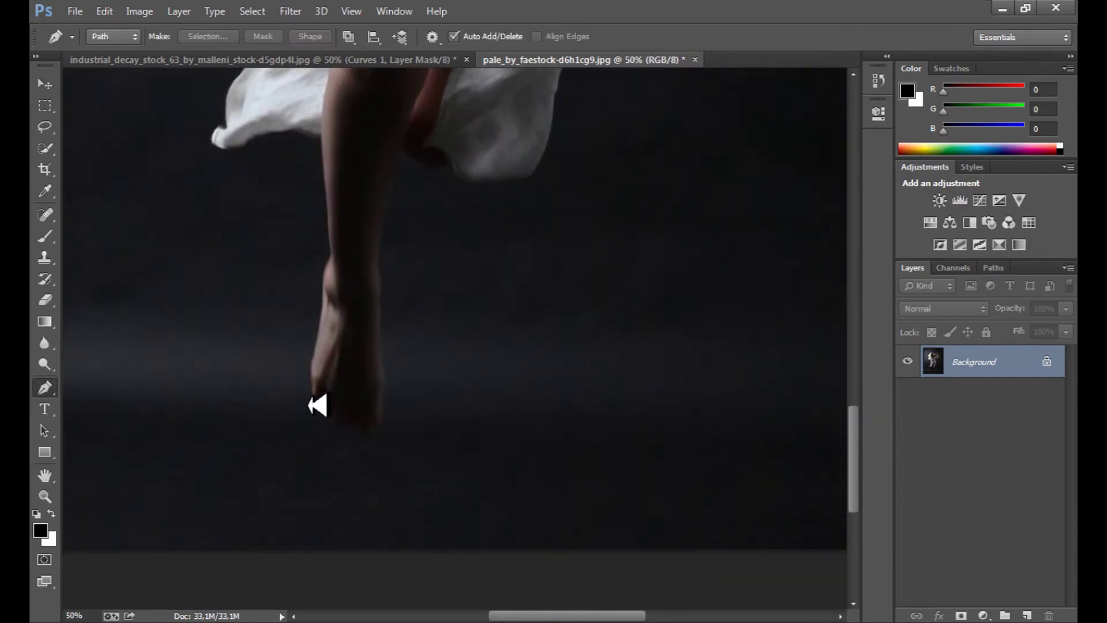
left_click(312, 386)
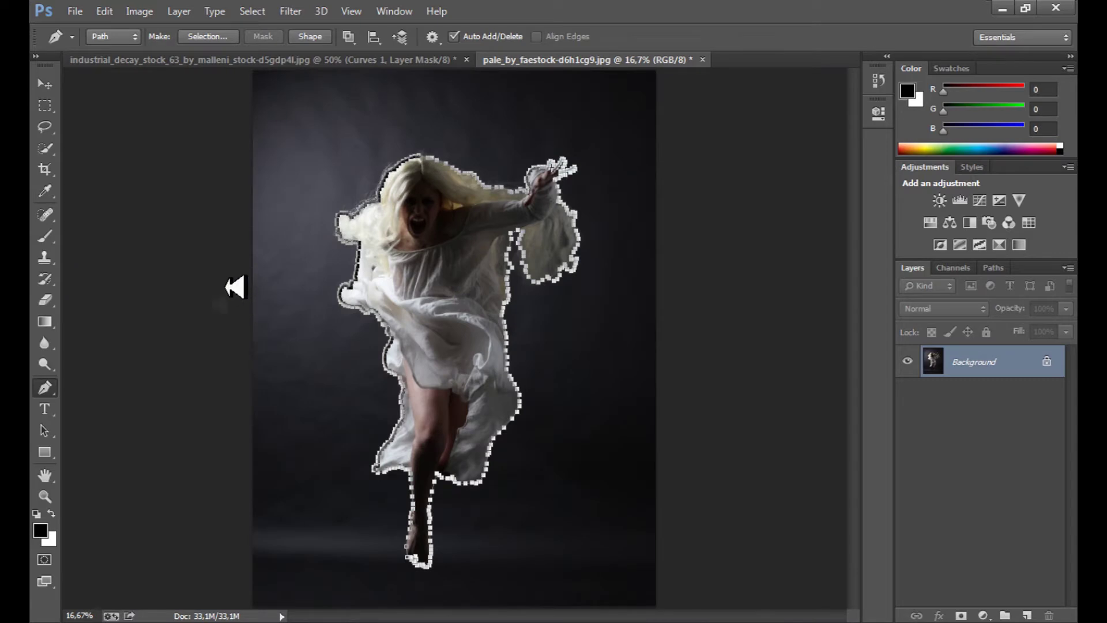
Step: Convert the path around the woman into a new anti-aliased selection with a feather radius of 3 pixels
right_click(346, 375)
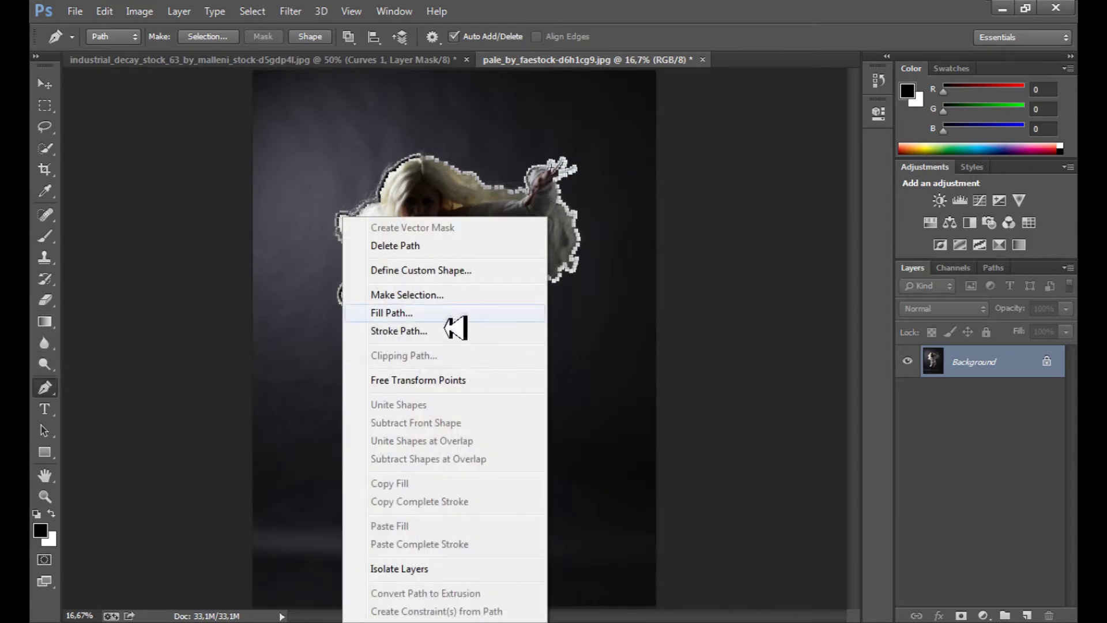
left_click(436, 296)
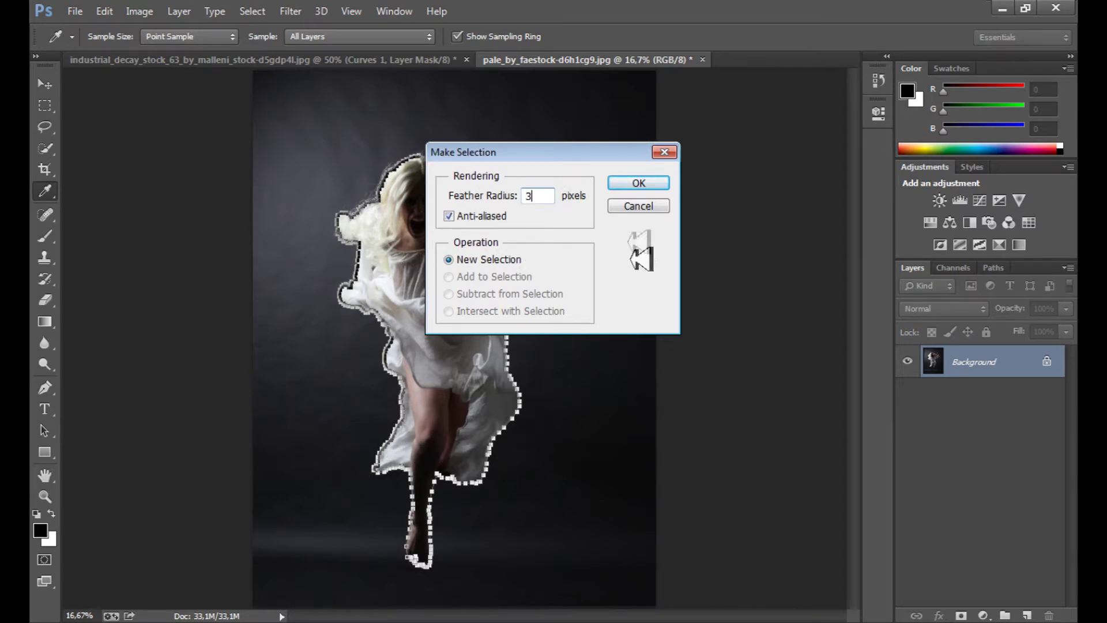
left_click(644, 190)
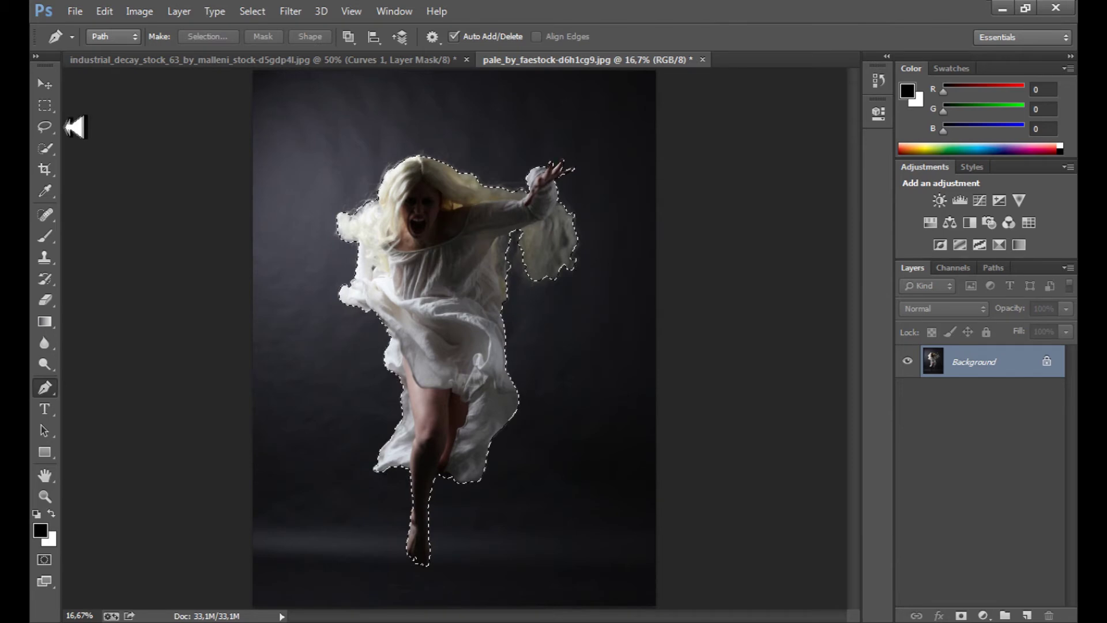
Step: Copy the selected woman to a new layer and hide the Background layer to check the cutout on transparency
left_click(45, 105)
right_click(323, 362)
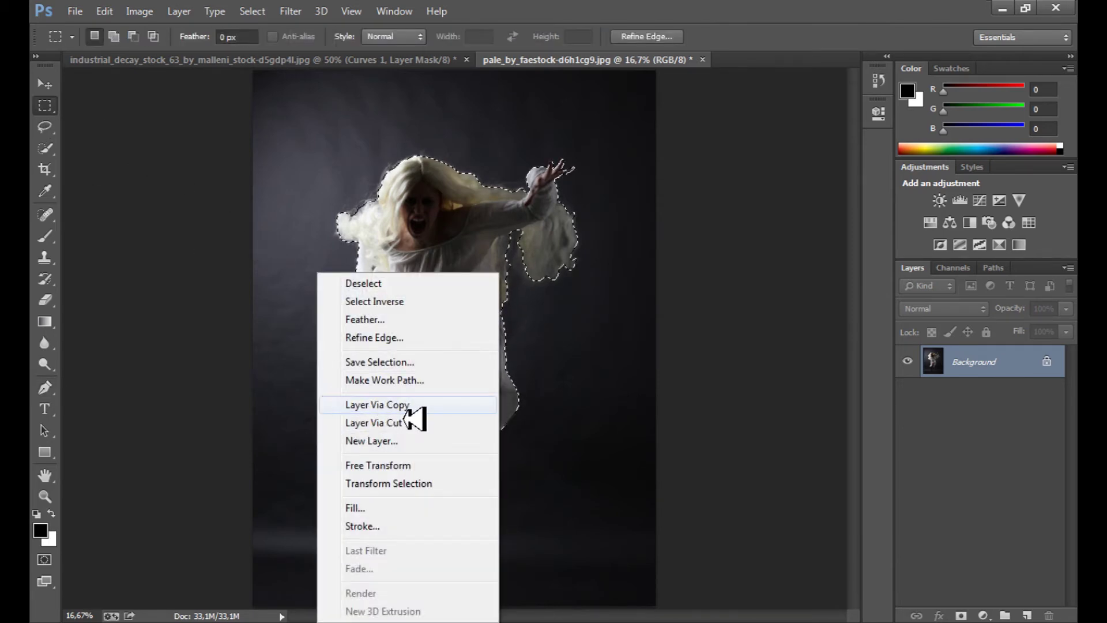
left_click(411, 405)
left_click(908, 393)
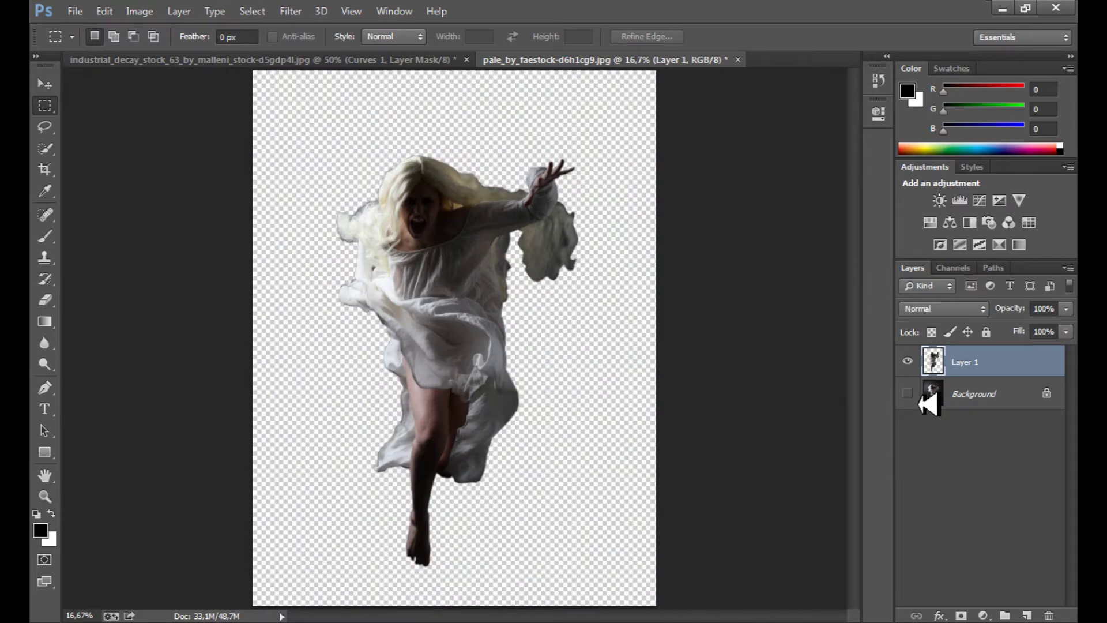
left_click(908, 394)
left_click(908, 394)
left_click(908, 394)
left_click(908, 393)
left_click(908, 397)
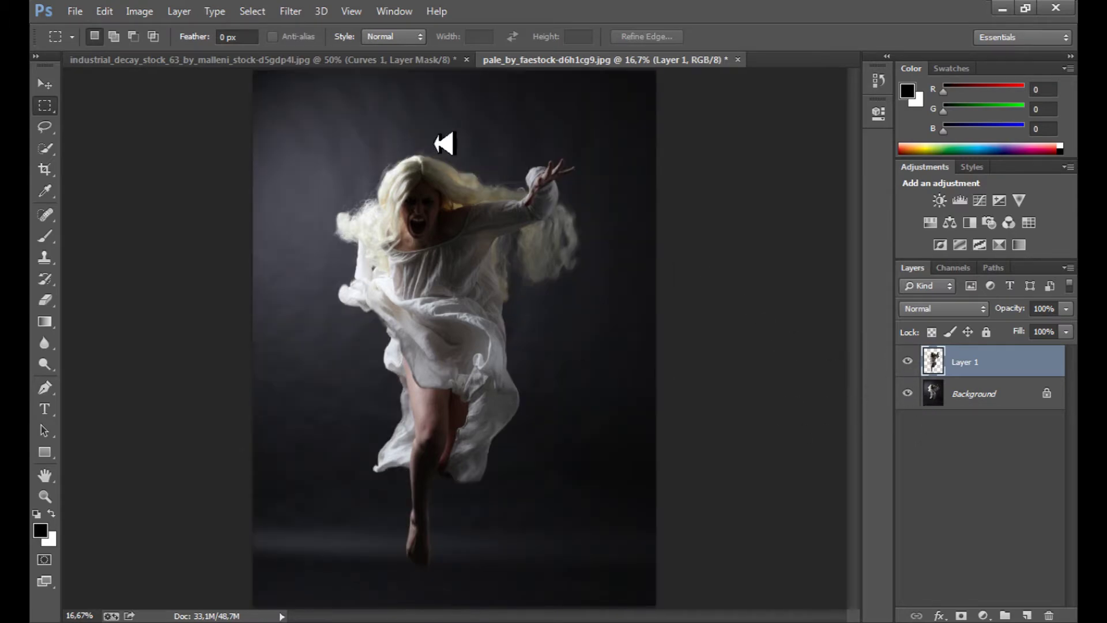
left_click(908, 396)
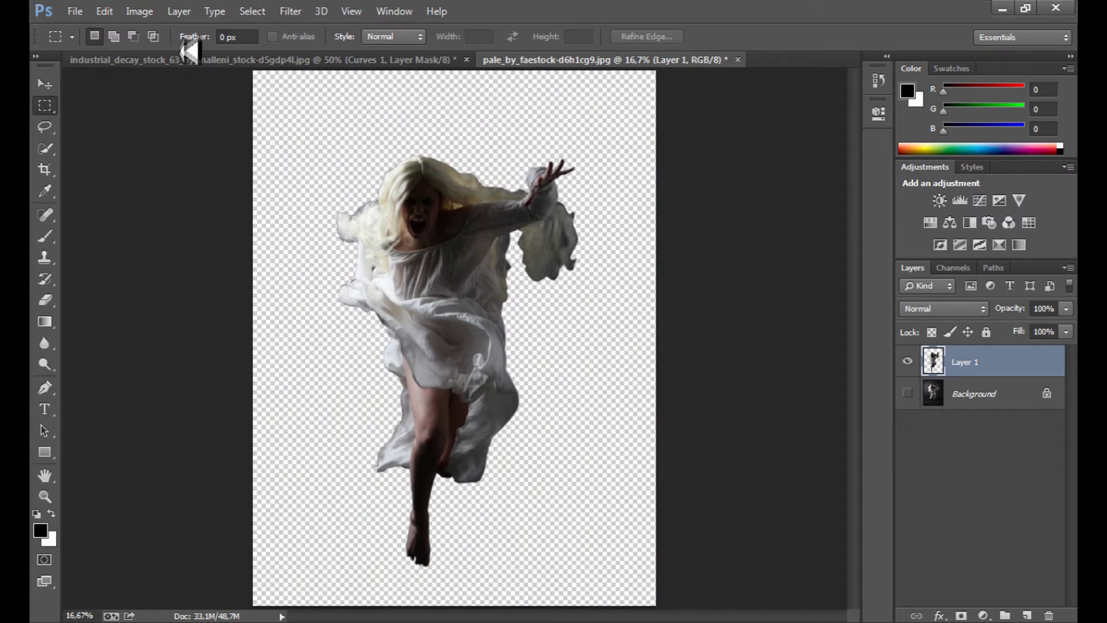
Step: Resize the woman's image proportionally to a height of 1850 pixels
left_click(139, 11)
left_click(184, 129)
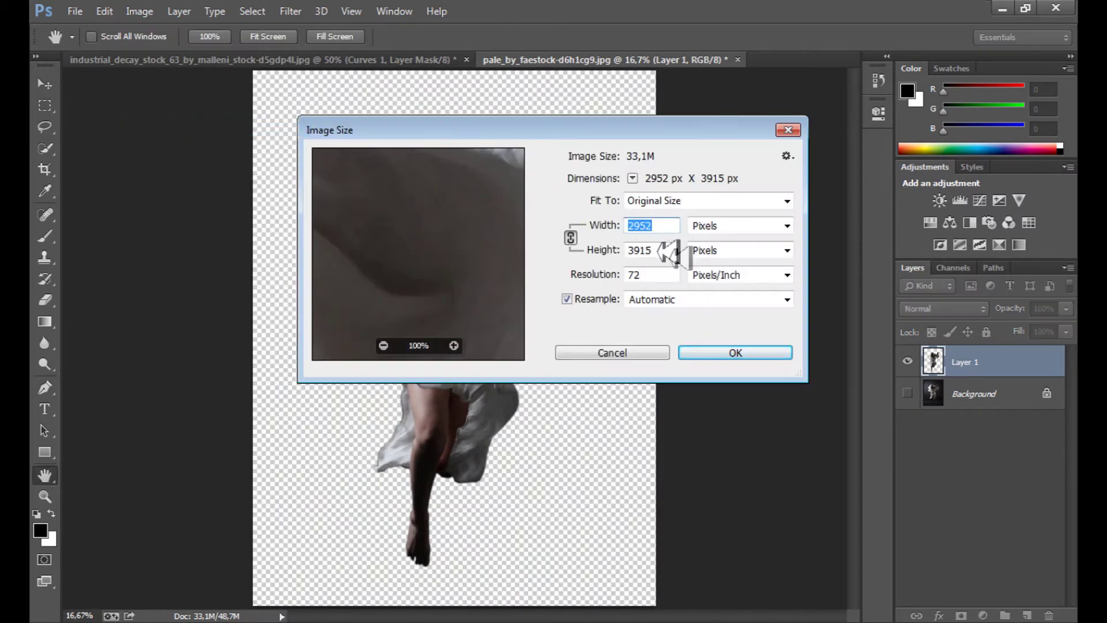
type("1500")
key("Tab")
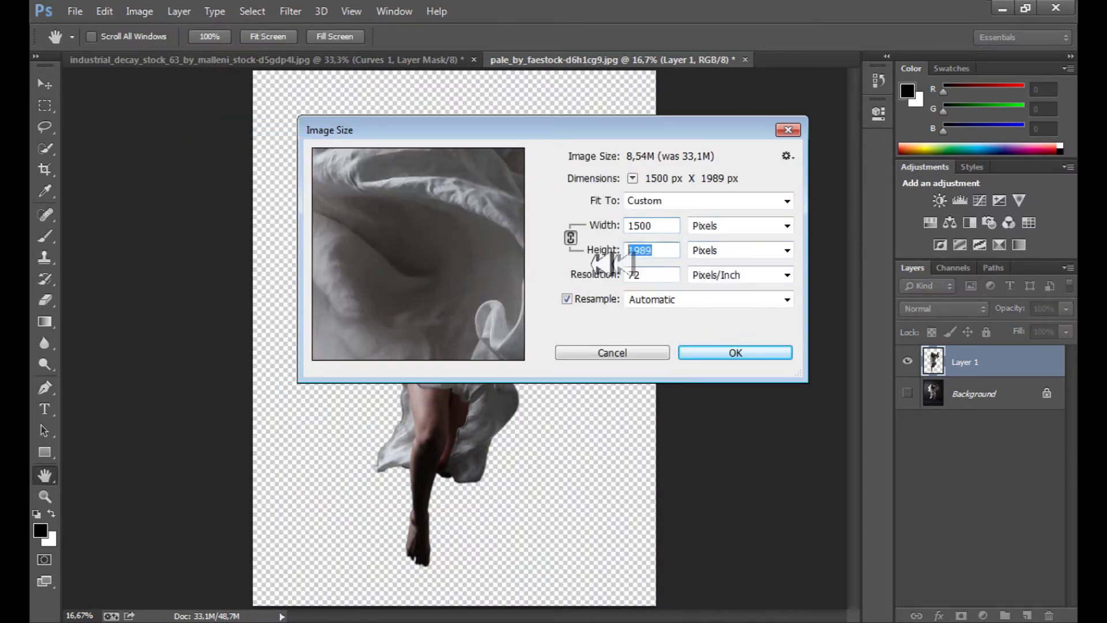
type("1850")
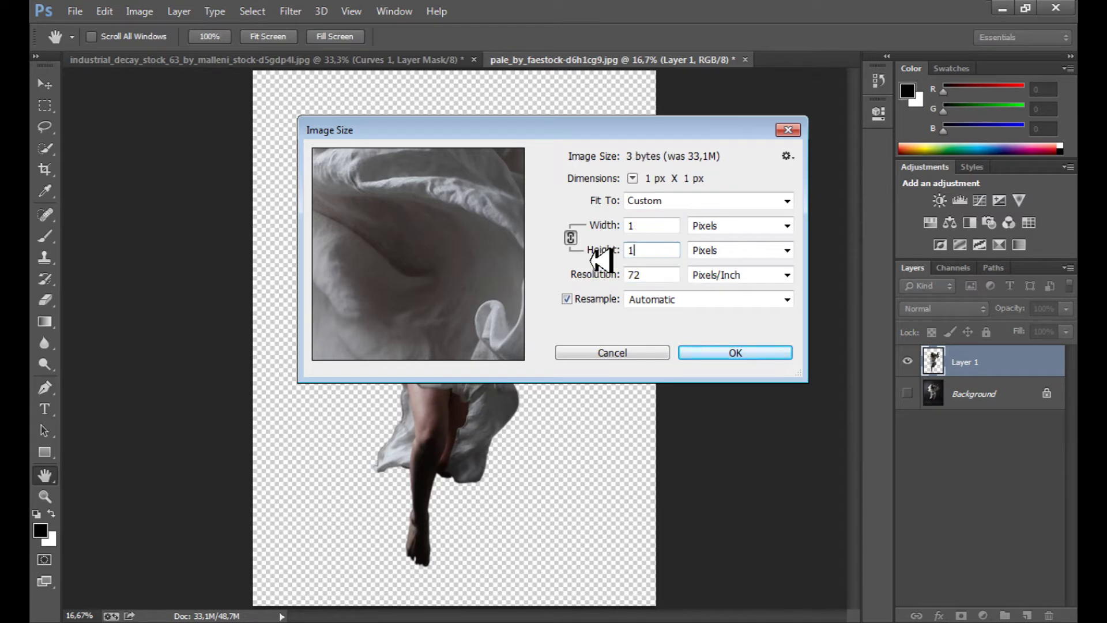
left_click(733, 352)
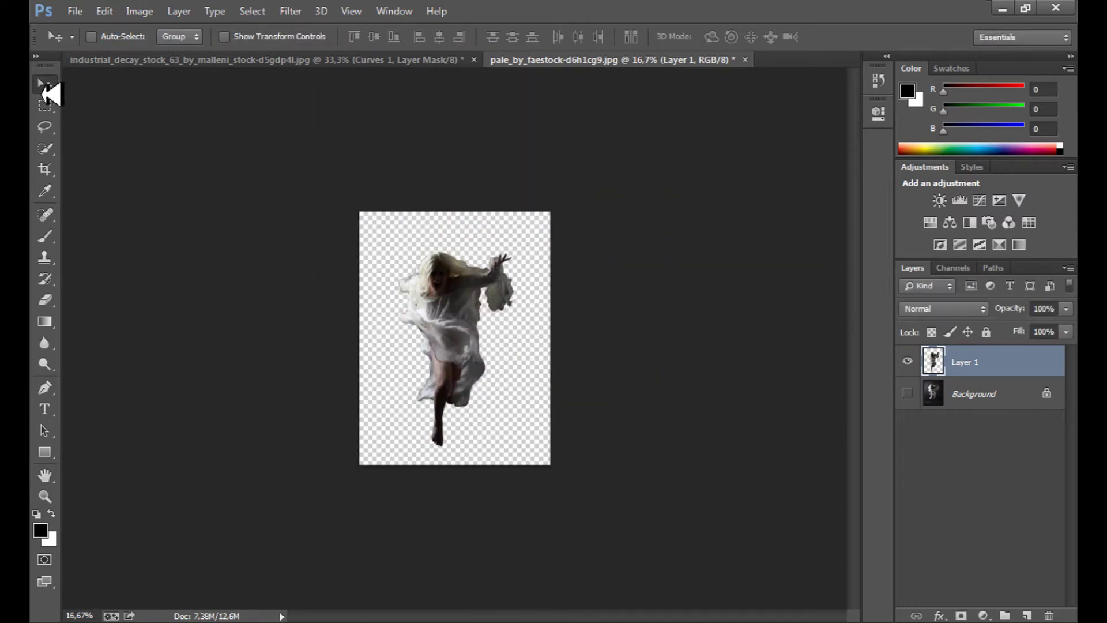
Step: Bring the cut-out woman into the industrial hall image and position her near the centre, with her lower leg cropped by the bottom edge
left_click_drag(419, 295, 492, 322)
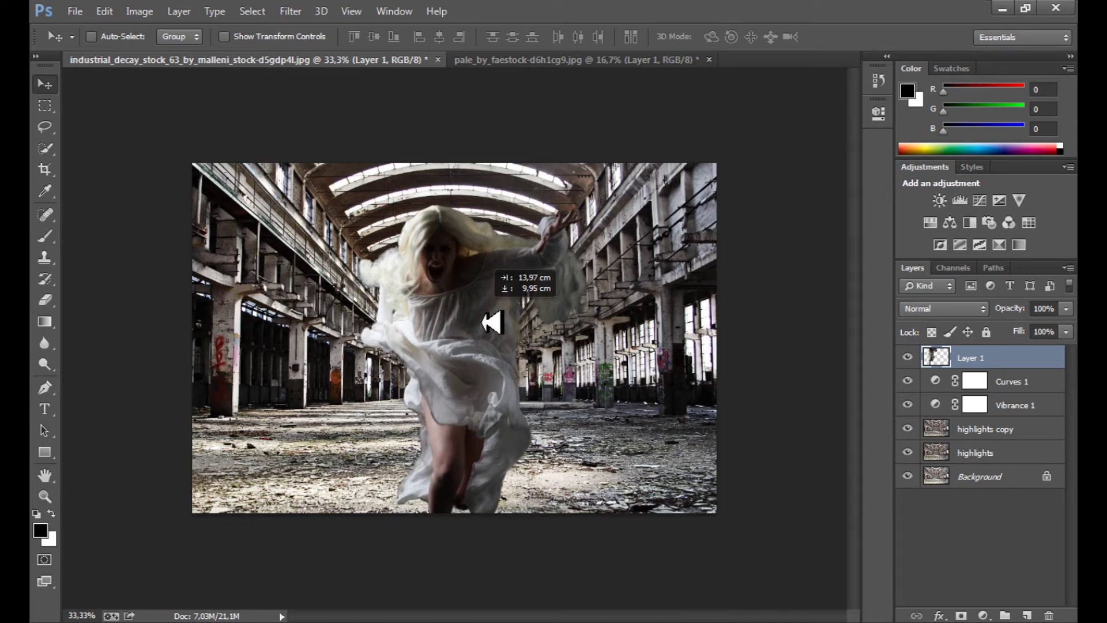
left_click_drag(492, 322, 488, 343)
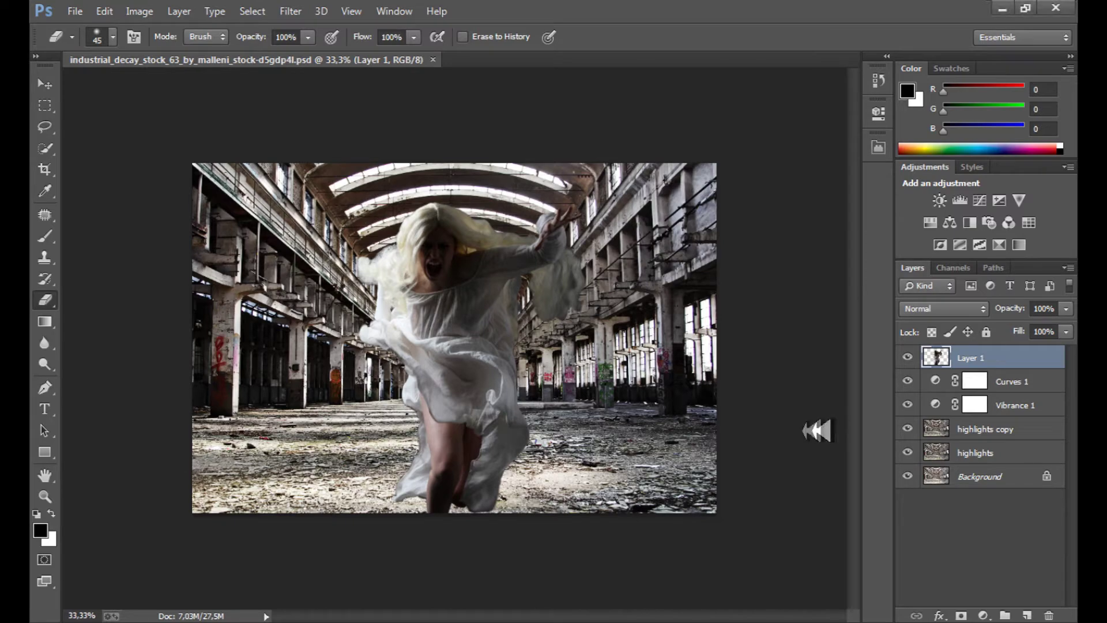
Step: Add a layer mask to Layer 1 and mask the hair edges beneath the outstretched arm with a soft 73 px black brush
key("ctrl+plus")
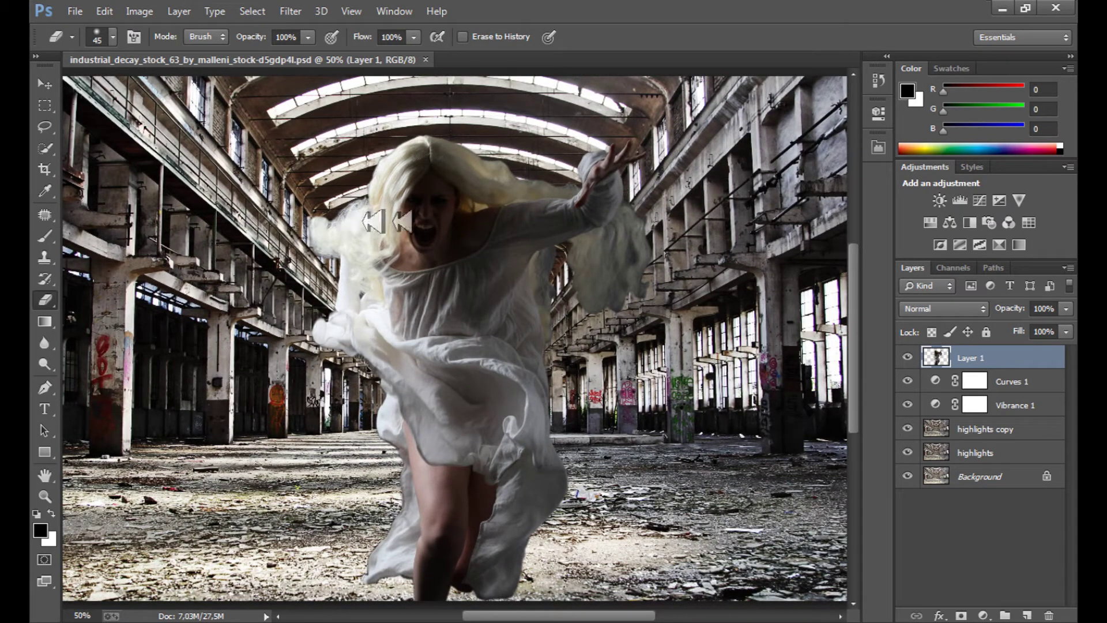
left_click(964, 615)
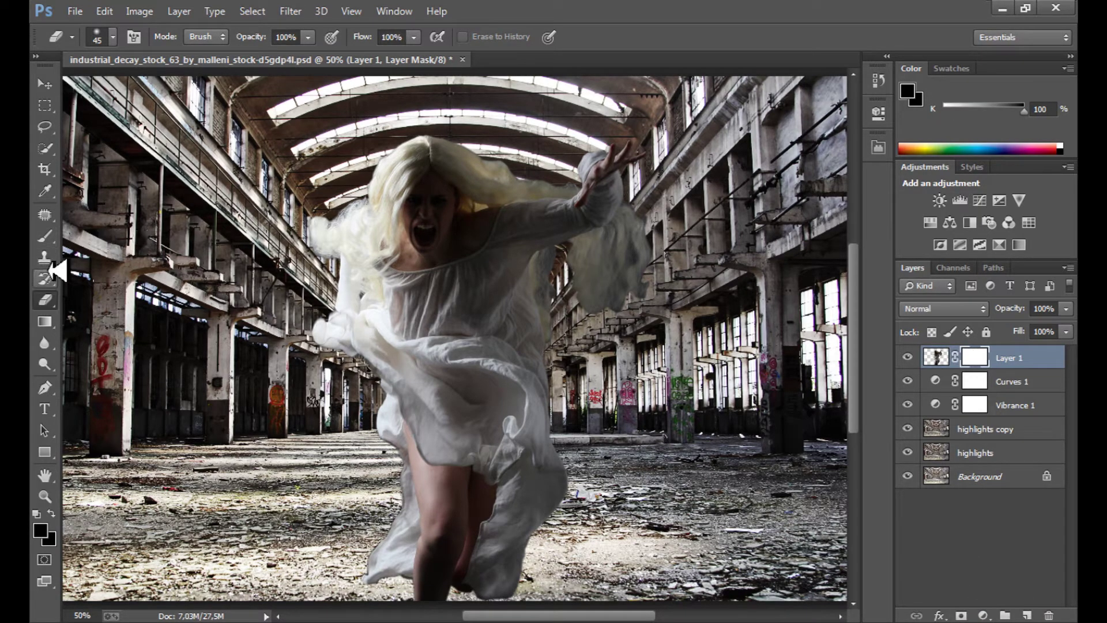
left_click(44, 235)
left_click(102, 40)
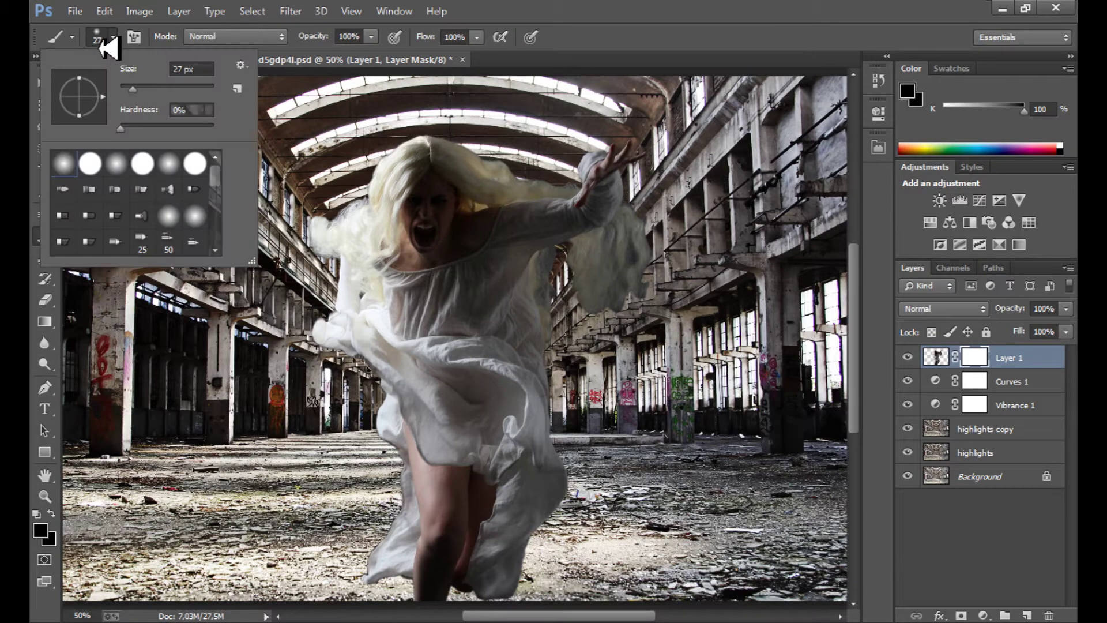
left_click(104, 42)
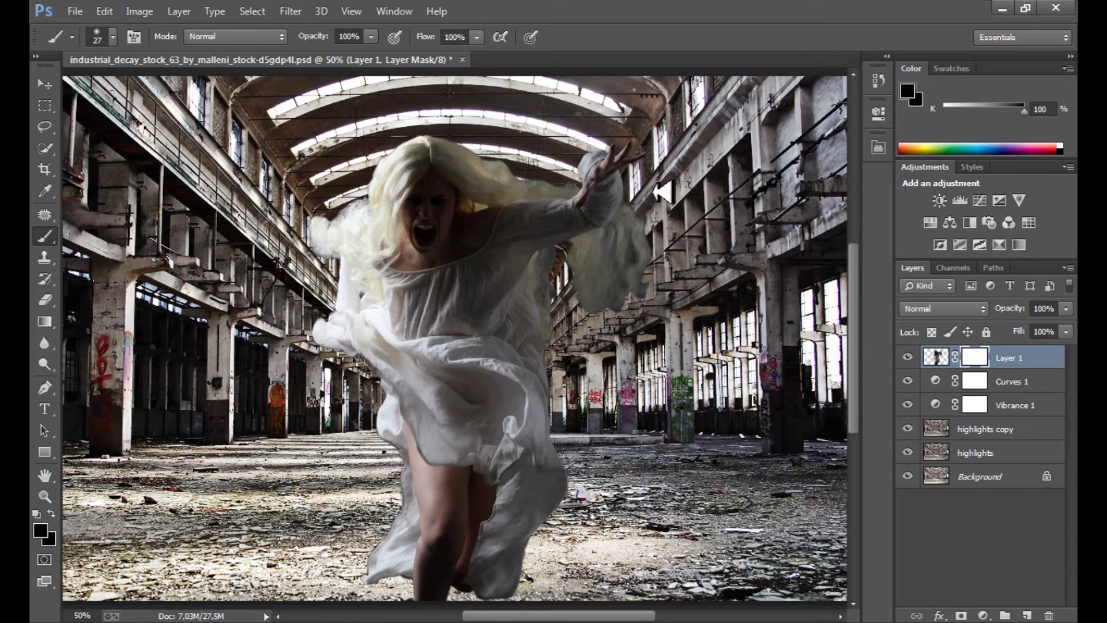
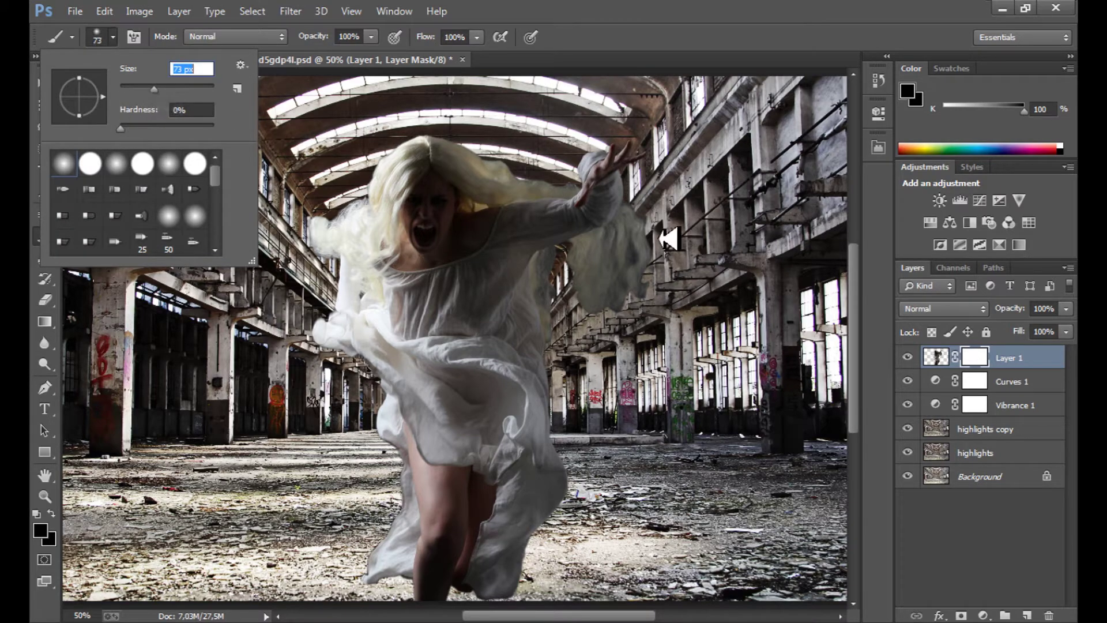
key("Return")
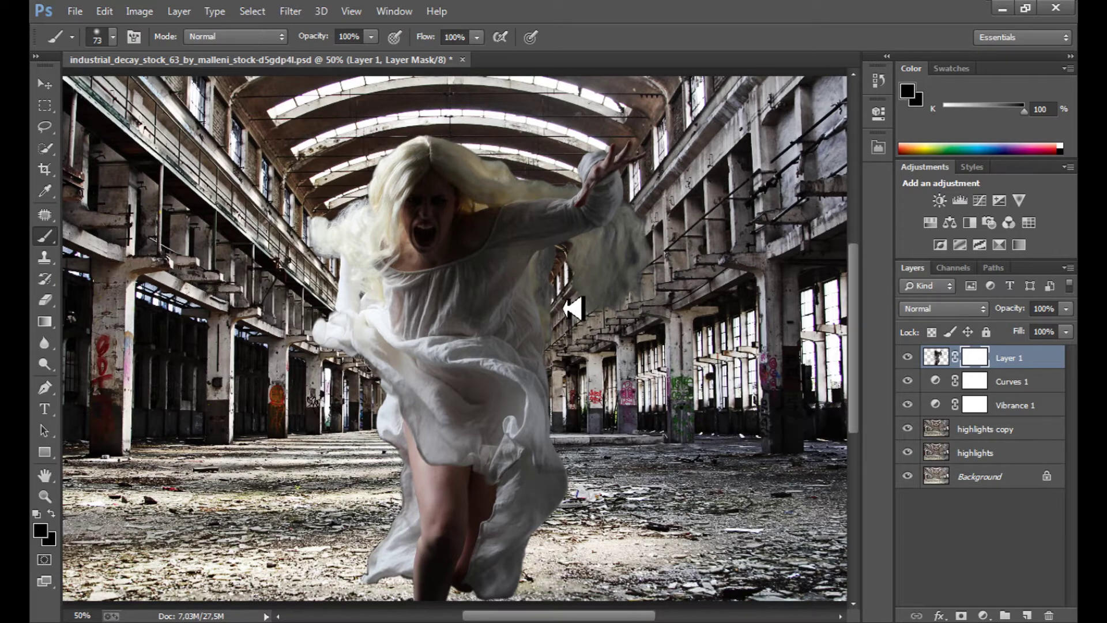
Step: Reduce the brush to 52 px and mask leftover fringes between the hanging hair and the torso and along the dress
left_click(113, 36)
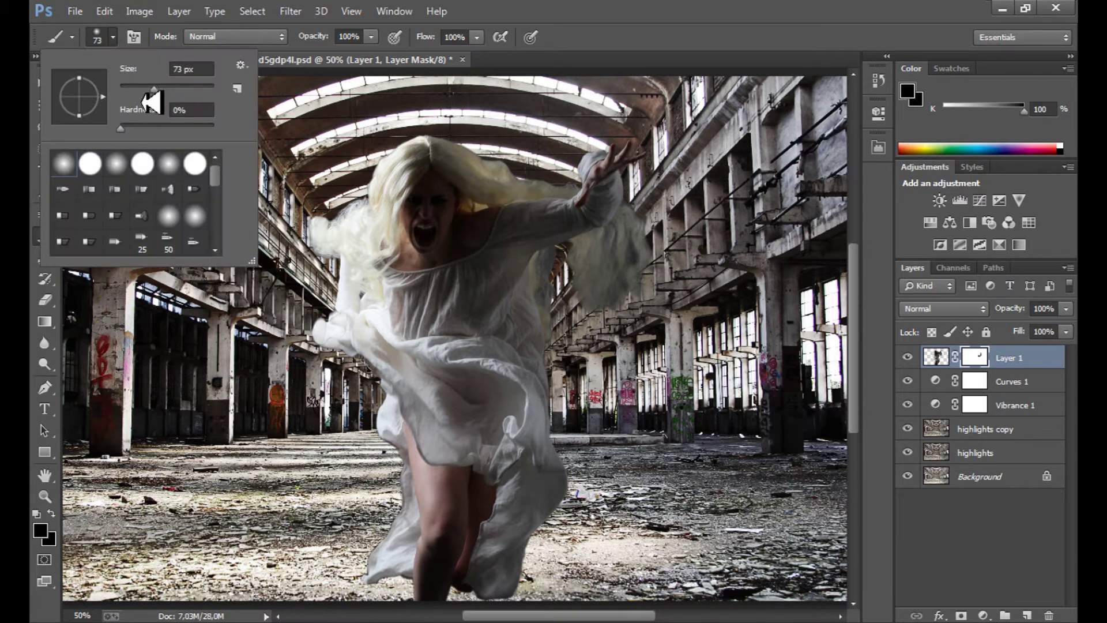
left_click_drag(145, 92, 144, 91)
left_click(576, 302)
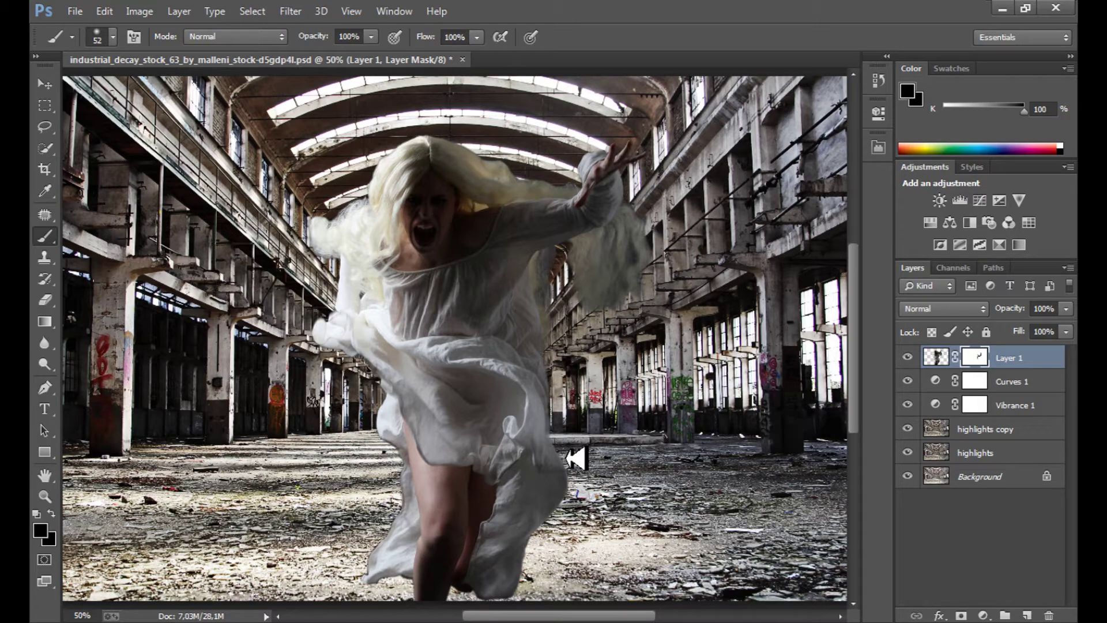
Step: Mask the dark fringe around the lower hem of the woman's dress with the 52 px brush
scroll(600, 456, "down", 2)
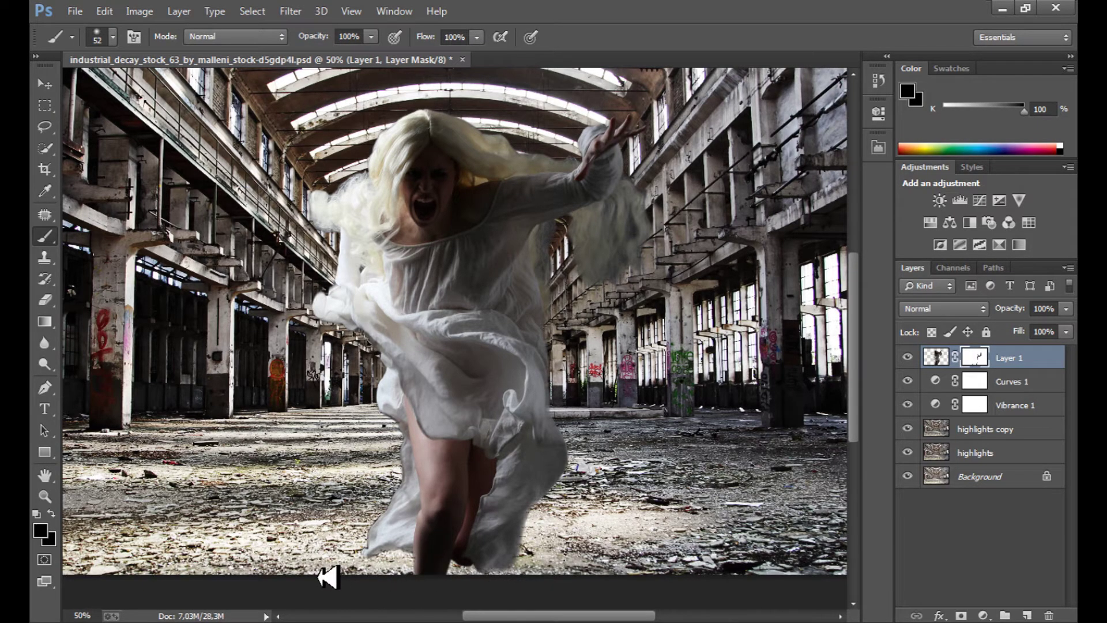
key("ctrl+plus")
key("ctrl+plus")
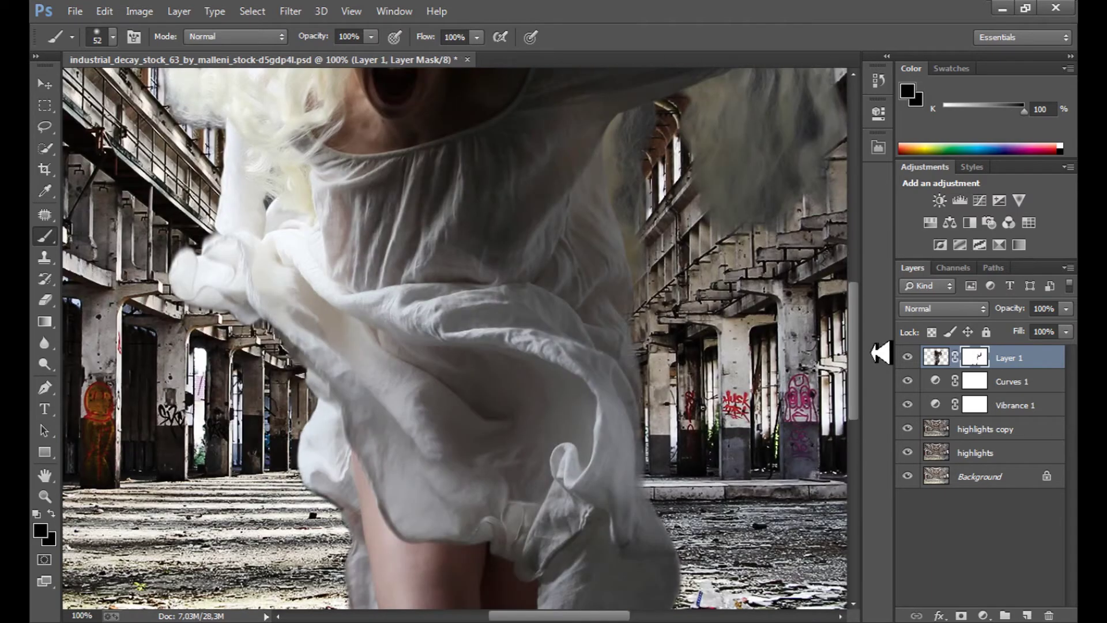
scroll(254, 429, "down", 5)
mouse_move(255, 428)
left_mouse_down()
mouse_move(294, 450)
mouse_move(281, 457)
mouse_move(273, 420)
left_mouse_up()
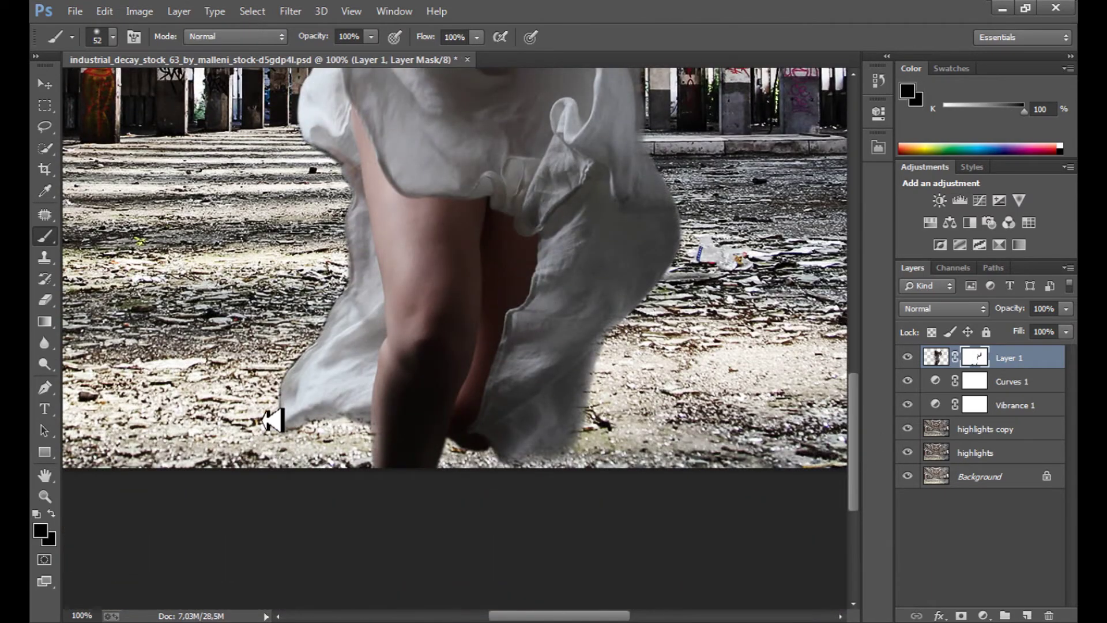
Step: Reduce the brush to 31 px and refine the mask along the trailing hem and leg side of the dress
left_click(113, 36)
left_click_drag(151, 89, 134, 90)
left_click(300, 368)
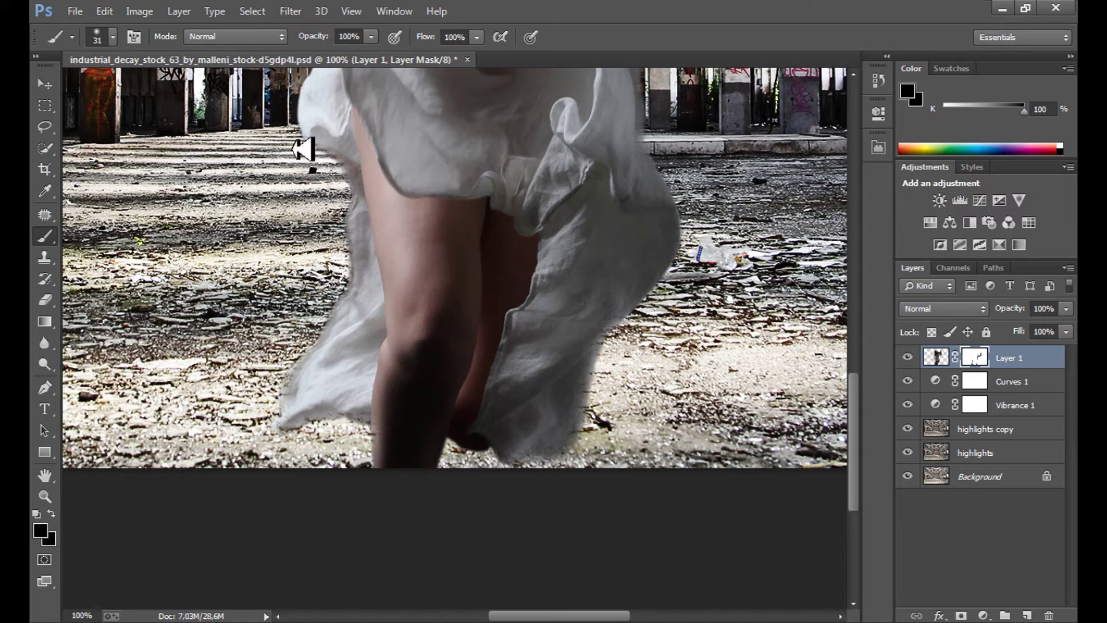
Step: Mask the remaining fringe along the billowing dress fold and the blonde hair beside the face
left_click_drag(852, 396, 853, 317)
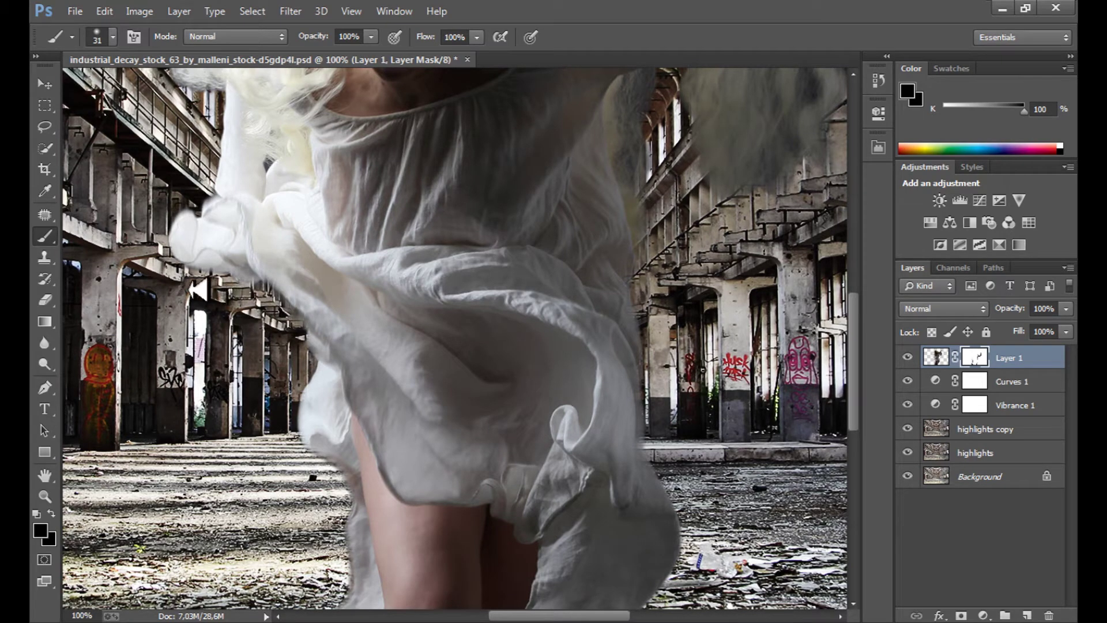
left_click_drag(476, 615, 427, 615)
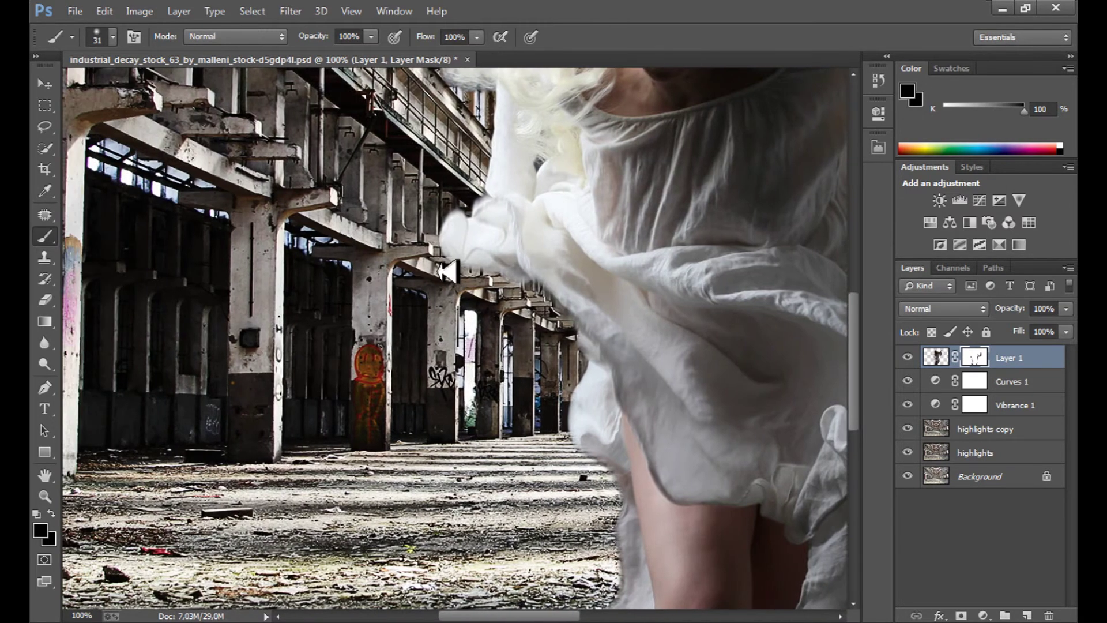
scroll(857, 396, "up", 5)
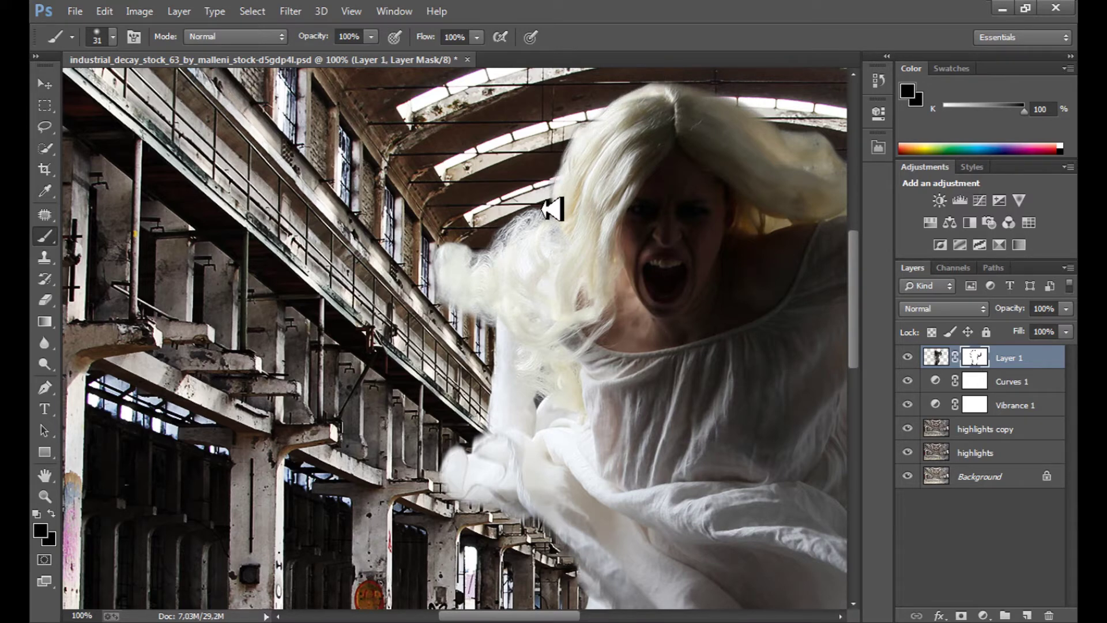
key("ctrl+minus")
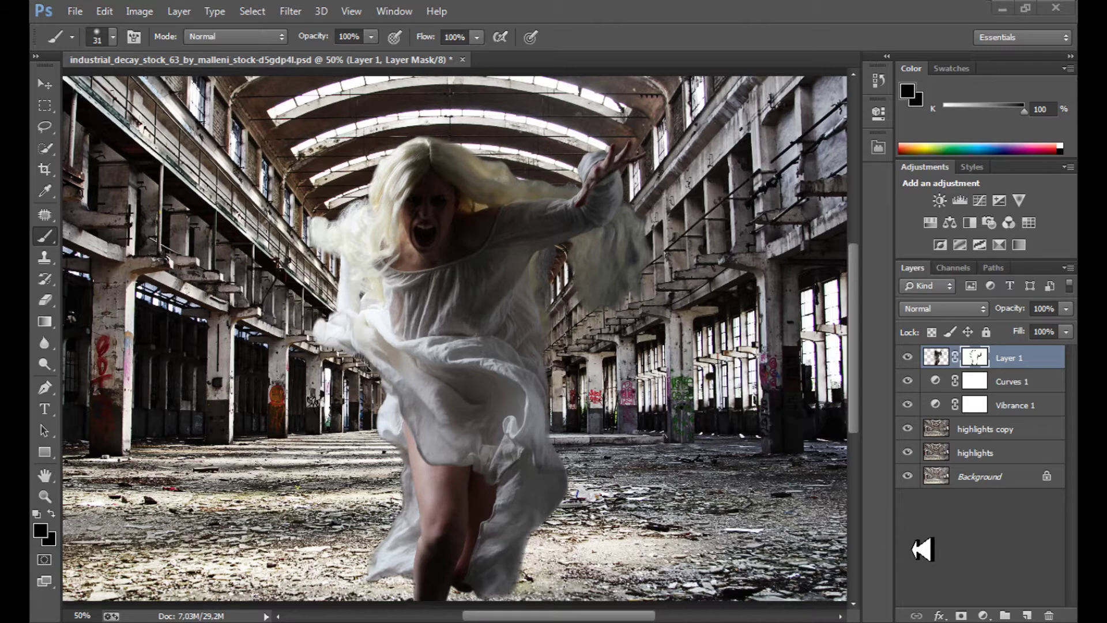
Step: Add a new top layer filled with 50% Gray and set its blend mode to Overlay
left_click(1028, 615)
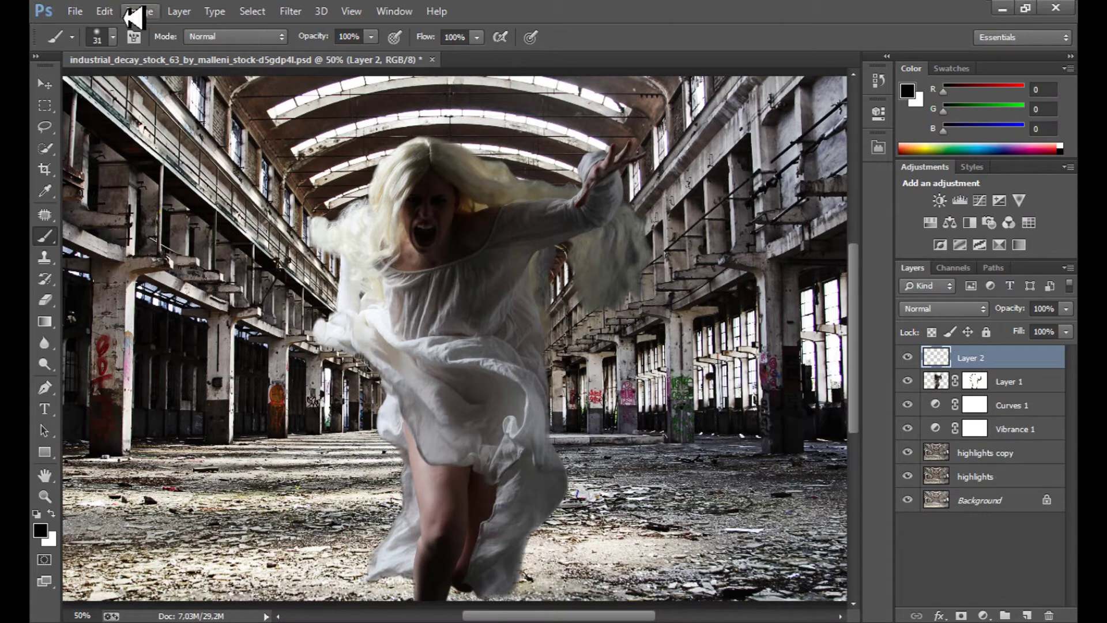
left_click(104, 11)
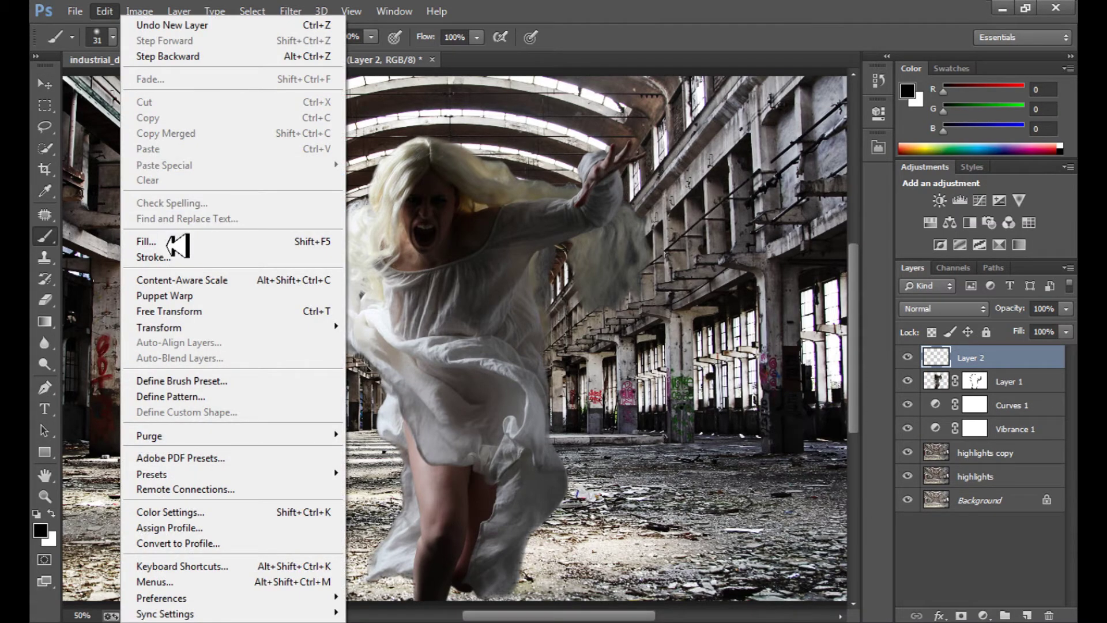
left_click(168, 244)
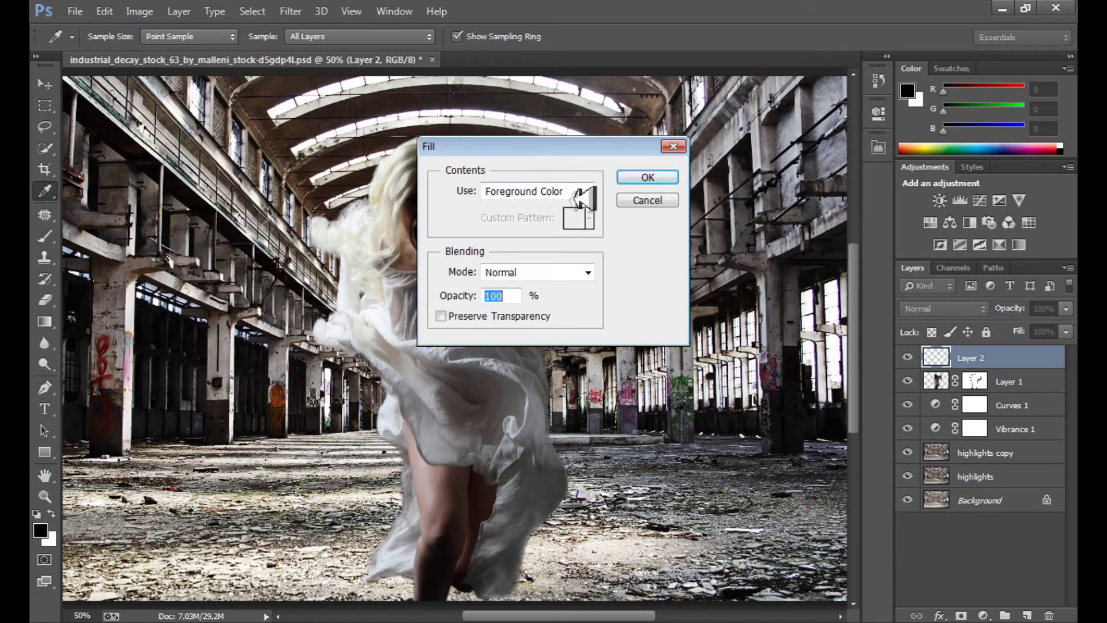
left_click(587, 194)
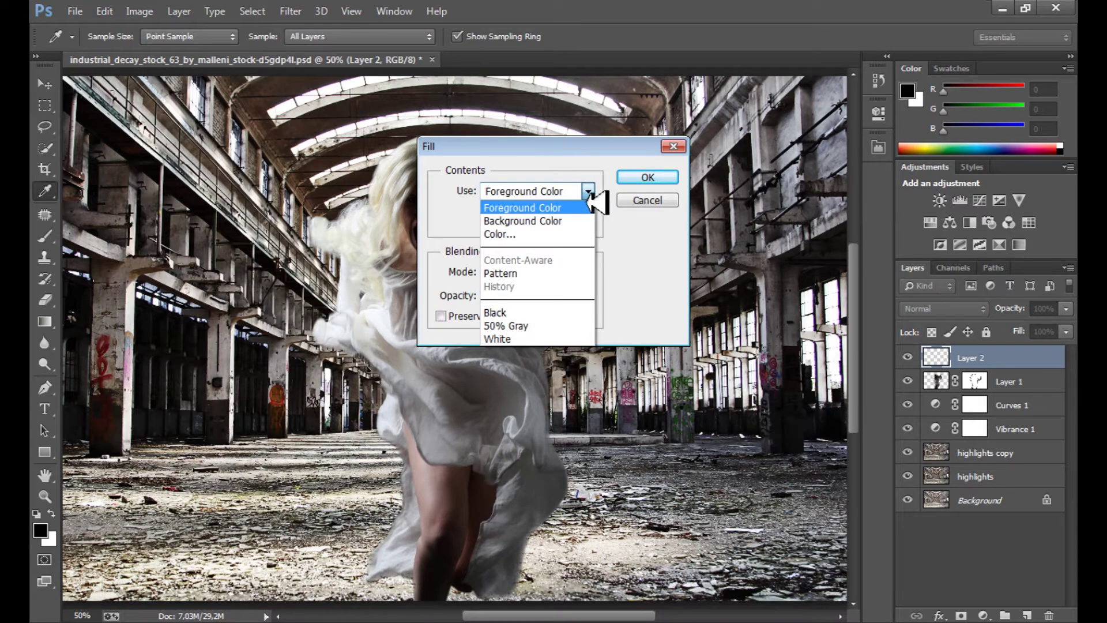
left_click(527, 327)
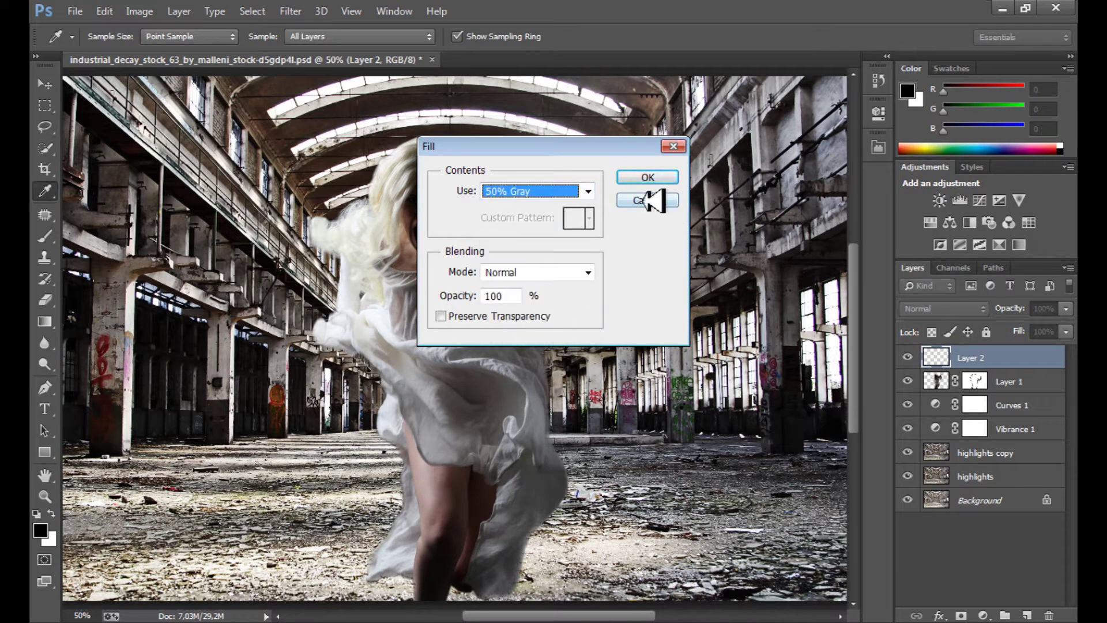
left_click(647, 177)
key("b")
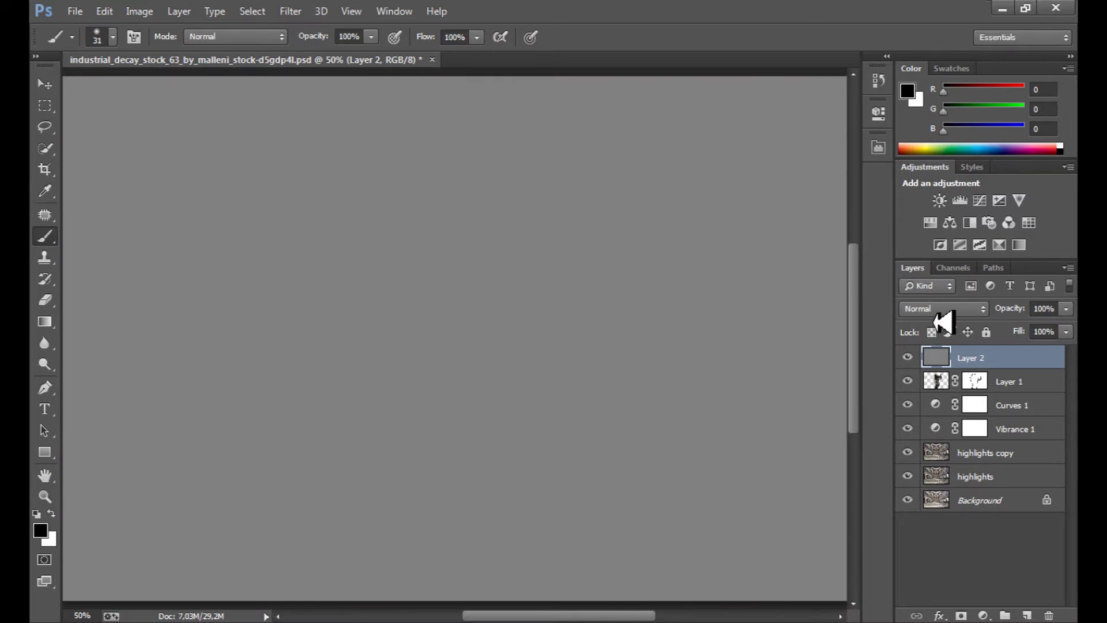
left_click(943, 311)
left_click(932, 216)
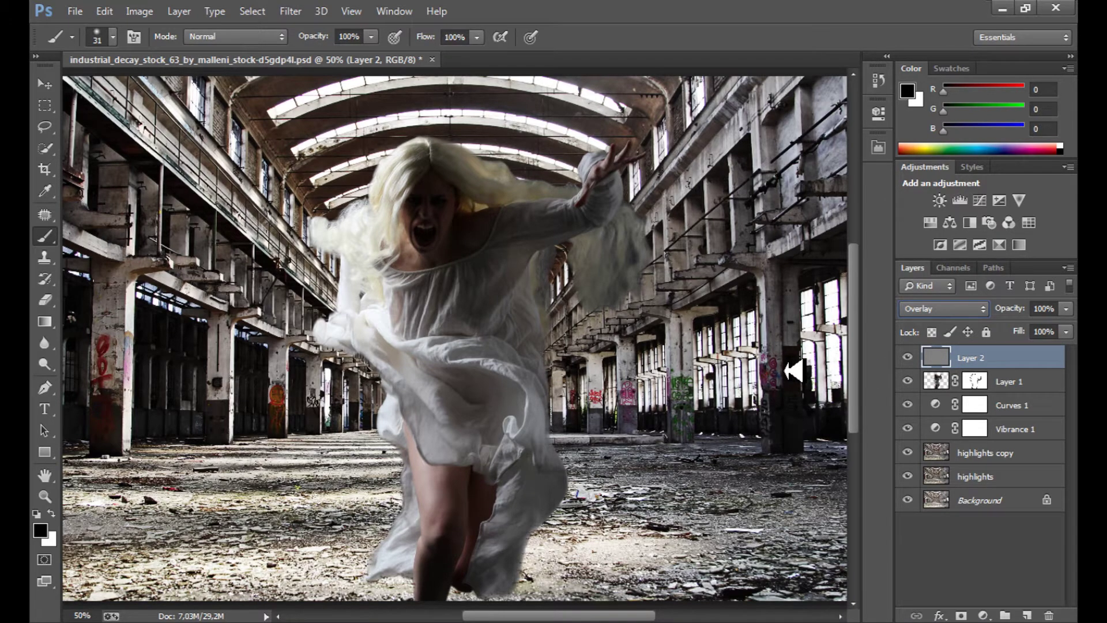
Step: Dodge the woman's dress, legs, sleeve and neckline on the gray overlay layer with the Dodge tool at 30% exposure
left_click(45, 364)
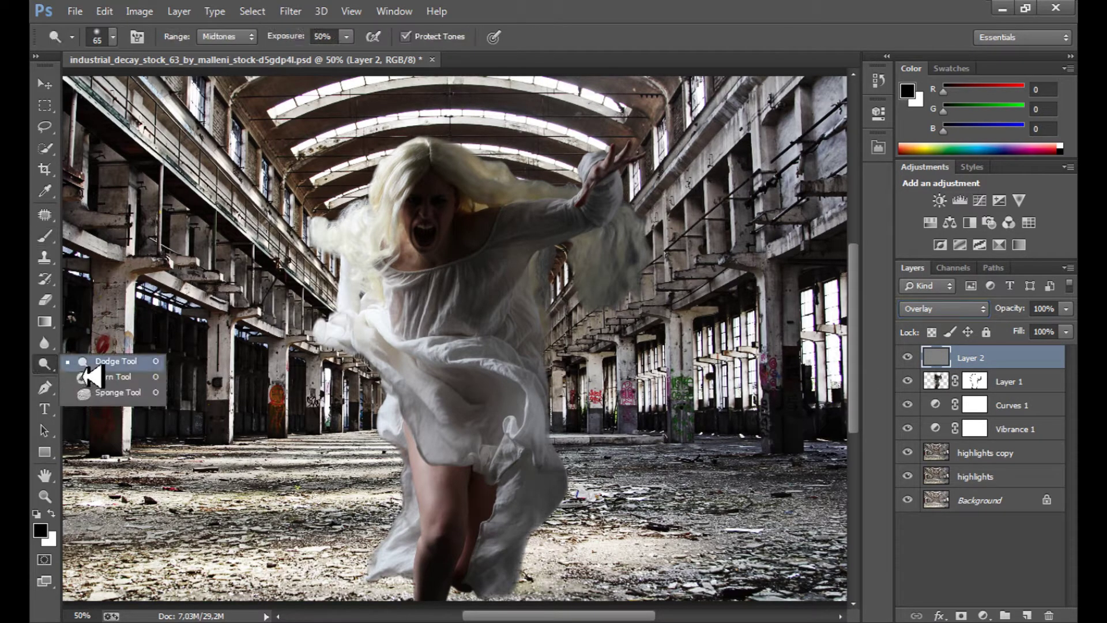
left_click(307, 45)
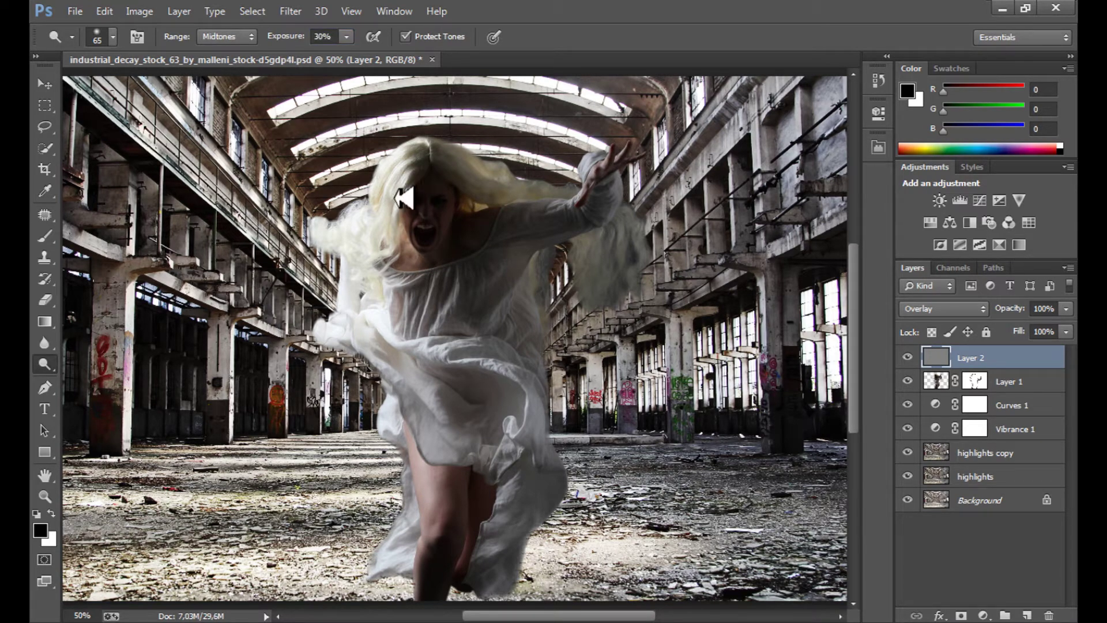
mouse_move(426, 363)
left_mouse_down()
mouse_move(464, 389)
mouse_move(527, 337)
mouse_move(526, 294)
mouse_move(552, 490)
mouse_move(565, 496)
mouse_move(534, 579)
mouse_move(440, 489)
mouse_move(447, 545)
left_mouse_up()
mouse_move(445, 477)
left_mouse_down()
mouse_move(462, 522)
mouse_move(484, 539)
mouse_move(483, 562)
mouse_move(404, 552)
mouse_move(409, 568)
mouse_move(379, 329)
mouse_move(340, 357)
left_mouse_up()
mouse_move(617, 250)
left_mouse_down()
mouse_move(611, 305)
mouse_move(651, 257)
mouse_move(616, 255)
mouse_move(612, 184)
mouse_move(574, 230)
mouse_move(513, 222)
left_mouse_up()
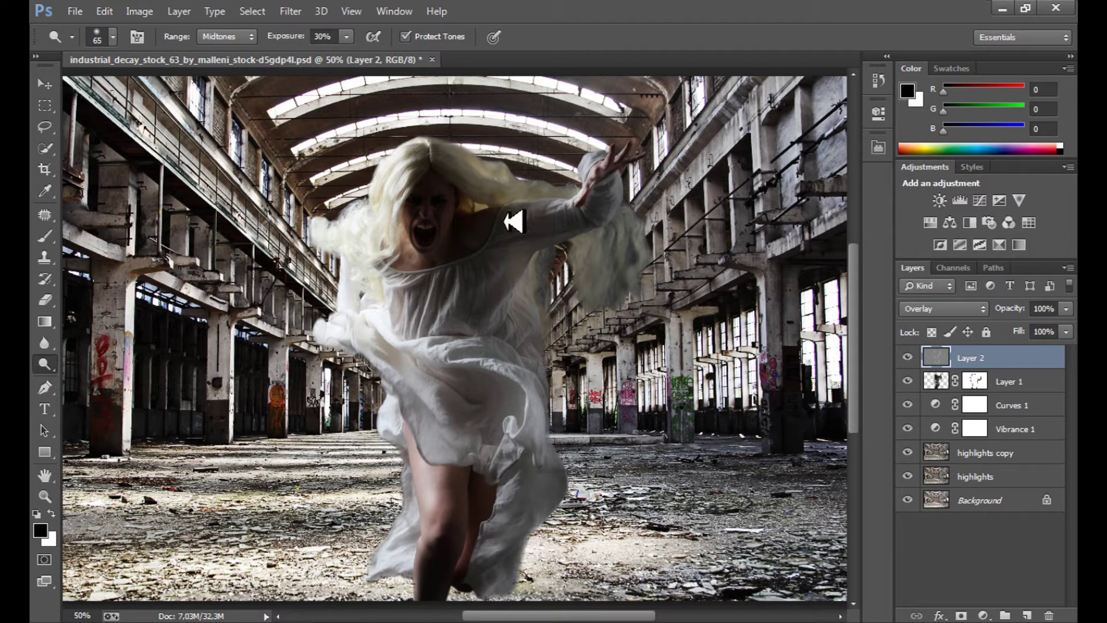
mouse_move(420, 249)
left_mouse_down()
mouse_move(421, 293)
mouse_move(411, 224)
mouse_move(433, 258)
mouse_move(472, 212)
mouse_move(503, 197)
mouse_move(471, 173)
mouse_move(547, 208)
mouse_move(459, 175)
mouse_move(554, 206)
mouse_move(478, 191)
mouse_move(550, 213)
mouse_move(546, 267)
mouse_move(529, 284)
mouse_move(518, 410)
mouse_move(510, 363)
mouse_move(544, 460)
mouse_move(534, 459)
mouse_move(544, 459)
mouse_move(539, 511)
mouse_move(554, 484)
mouse_move(532, 533)
mouse_move(537, 475)
mouse_move(498, 431)
mouse_move(520, 410)
mouse_move(518, 453)
mouse_move(484, 438)
mouse_move(431, 382)
mouse_move(466, 418)
mouse_move(434, 368)
mouse_move(471, 415)
mouse_move(438, 363)
mouse_move(497, 371)
mouse_move(448, 346)
mouse_move(526, 374)
mouse_move(482, 362)
mouse_move(433, 312)
mouse_move(411, 350)
mouse_move(441, 298)
mouse_move(456, 337)
mouse_move(526, 294)
mouse_move(470, 344)
mouse_move(395, 288)
left_mouse_up()
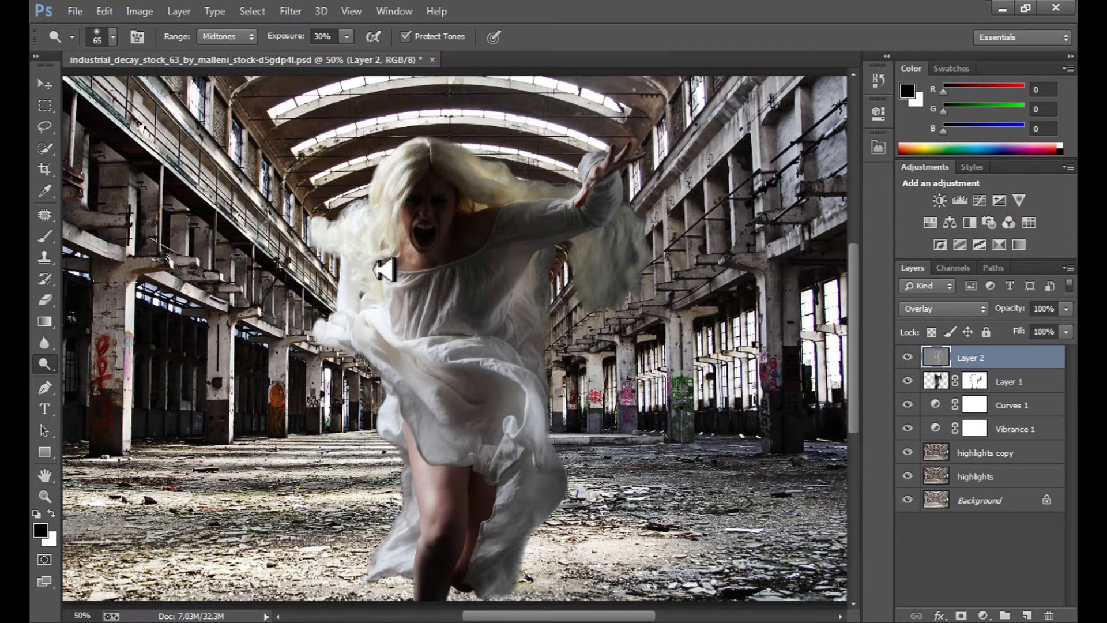
scroll(423, 305, "down", 2)
mouse_move(526, 522)
left_mouse_down()
mouse_move(518, 469)
mouse_move(489, 524)
mouse_move(522, 519)
mouse_move(455, 543)
mouse_move(415, 502)
mouse_move(415, 397)
mouse_move(397, 402)
mouse_move(483, 443)
mouse_move(516, 391)
mouse_move(527, 346)
mouse_move(497, 276)
left_mouse_up()
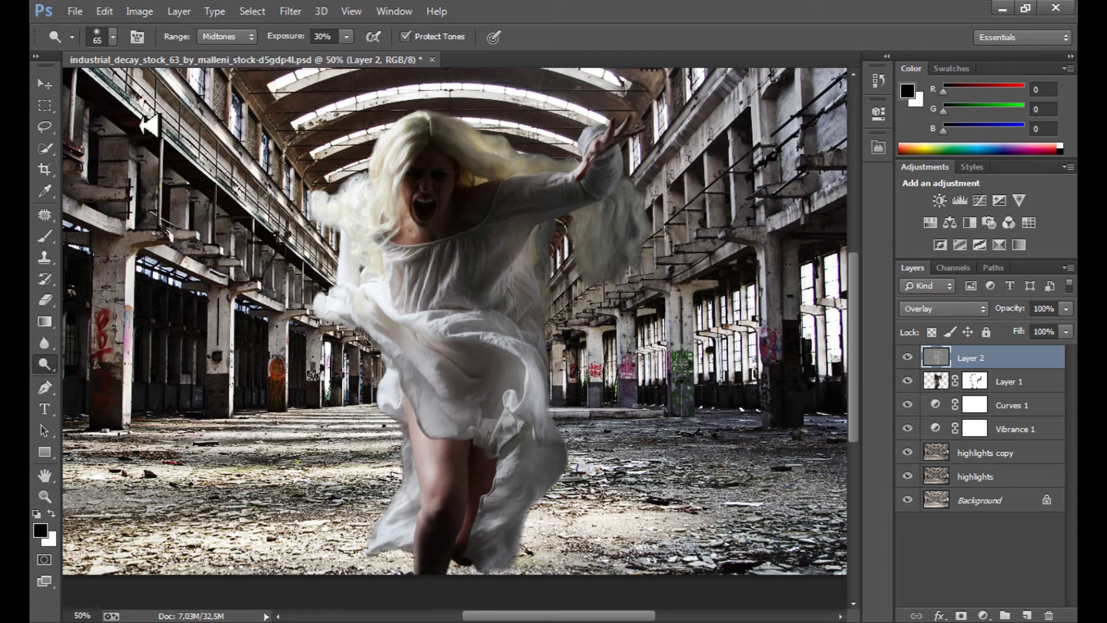
Step: Dodge the hall's pillars, side beams and upper walls on both sides of the woman
mouse_move(222, 346)
left_mouse_down()
mouse_move(335, 375)
mouse_move(628, 369)
mouse_move(689, 323)
mouse_move(783, 279)
left_mouse_up()
mouse_move(118, 58)
left_mouse_down()
mouse_move(100, 91)
mouse_move(201, 121)
mouse_move(290, 199)
mouse_move(328, 265)
left_mouse_up()
mouse_move(787, 105)
left_mouse_down()
mouse_move(707, 156)
mouse_move(718, 149)
mouse_move(706, 171)
left_mouse_up()
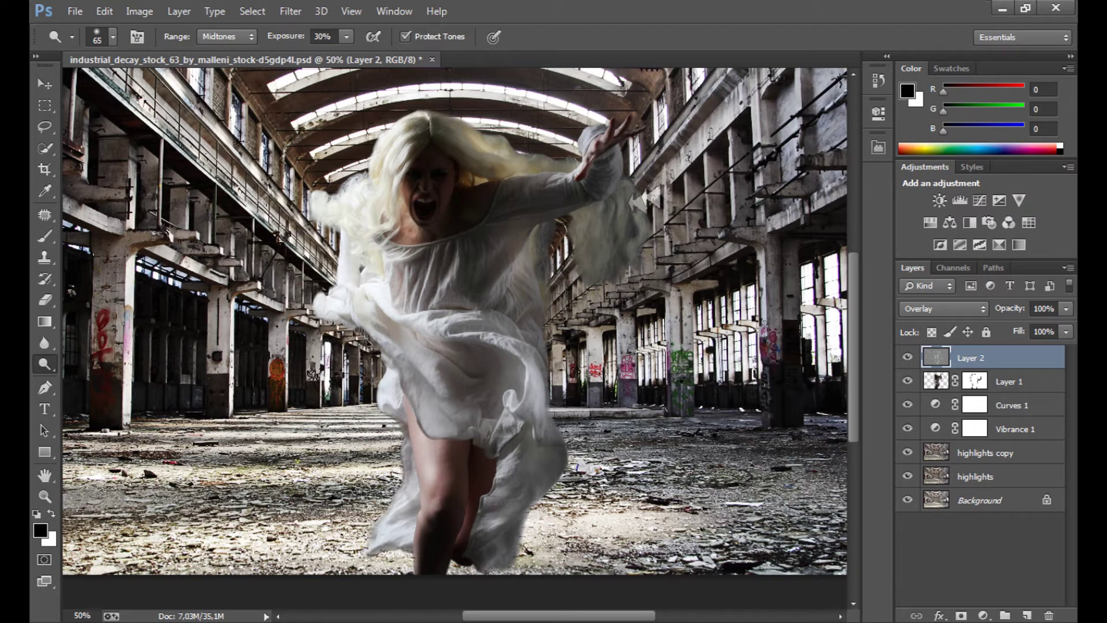
Step: Switch to the Burn tool and set its exposure to 20% for darkening the shadows
right_click(45, 364)
left_click(115, 392)
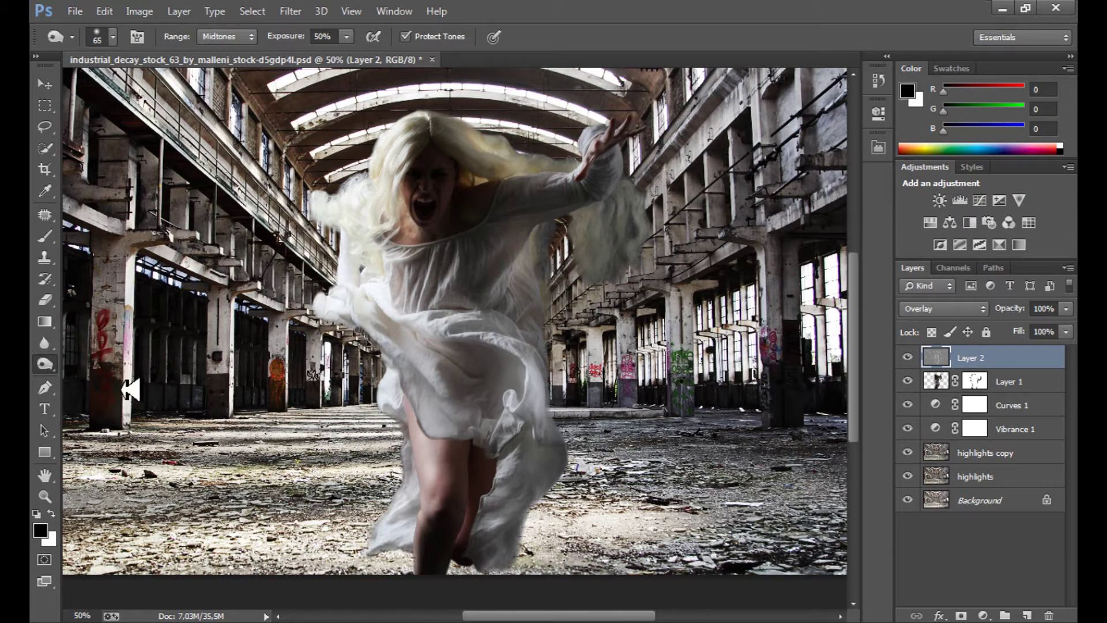
left_click(327, 38)
type("2")
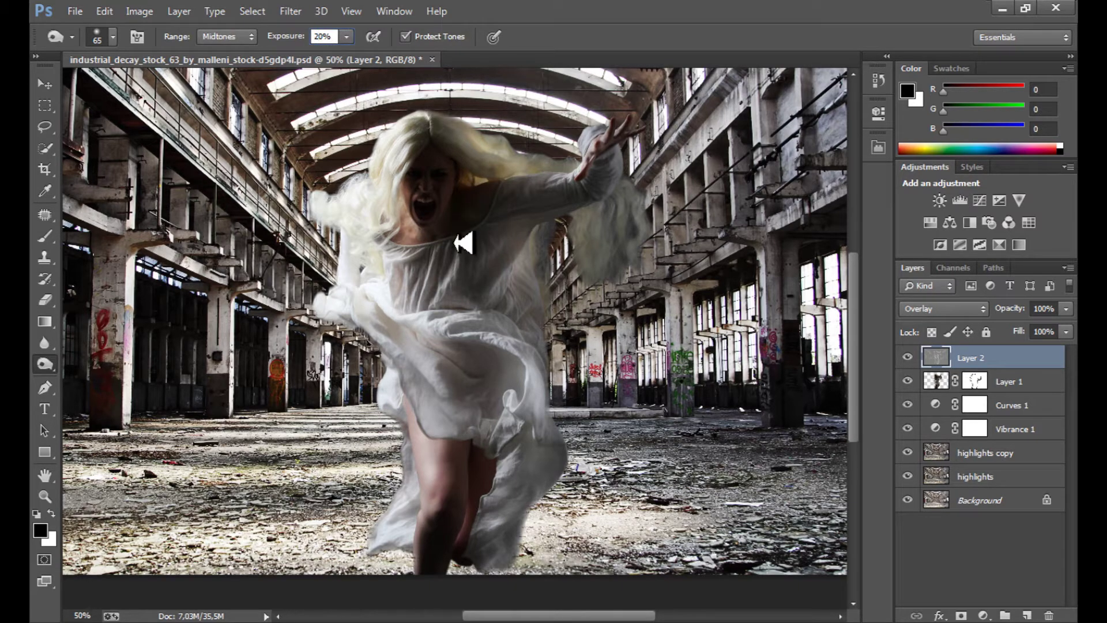
key("Return")
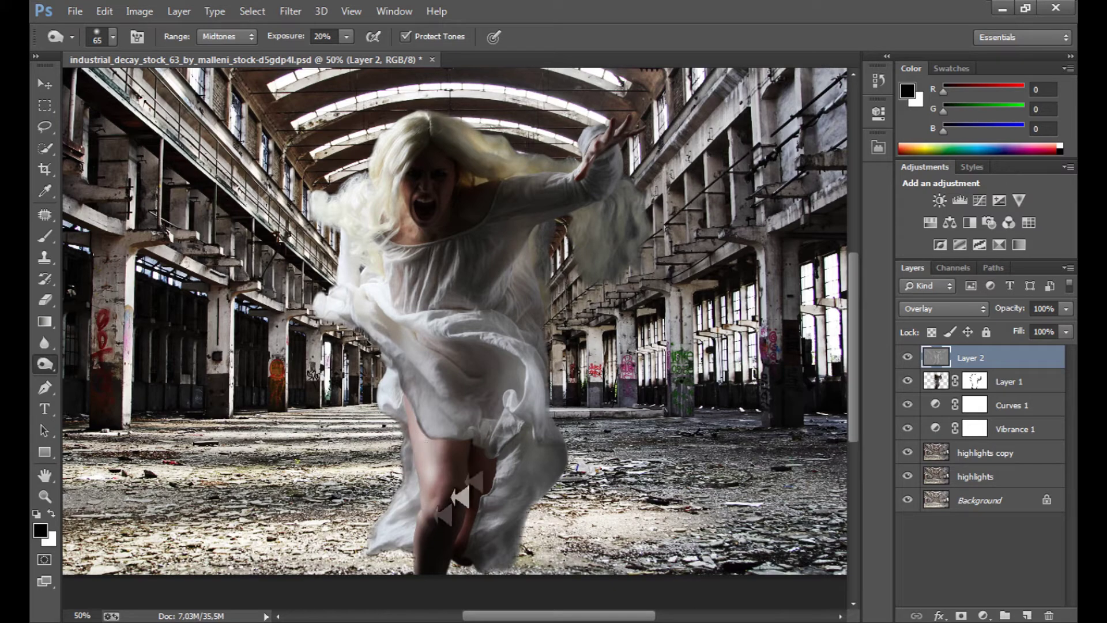
Step: Duplicate the woman's layer, Layer 1, and rename the copy "highlights"
left_click(945, 387)
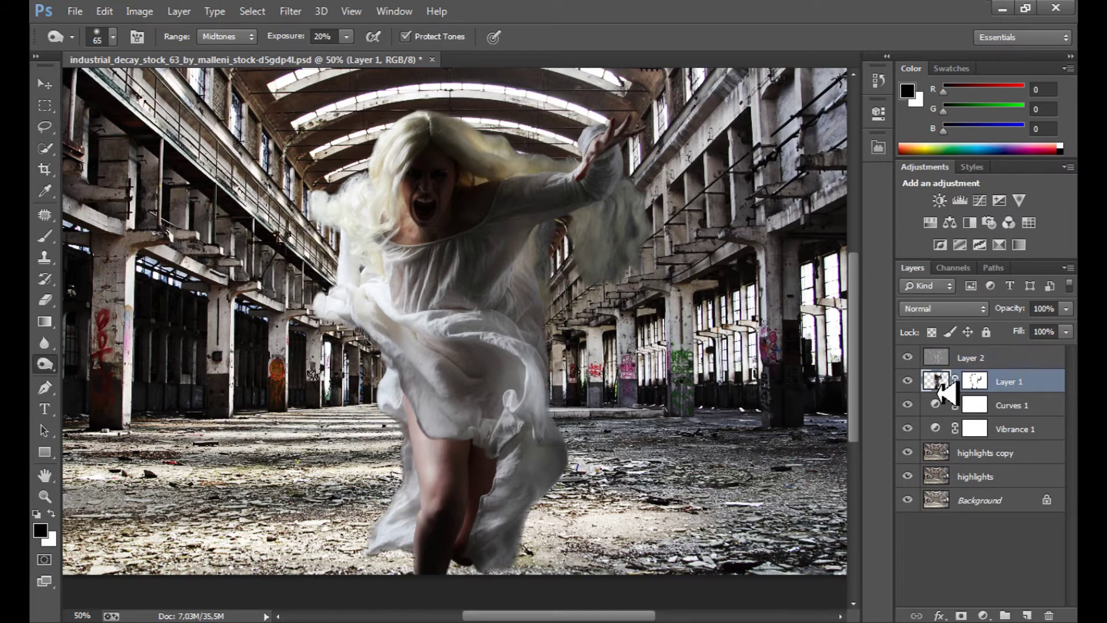
right_click(1017, 390)
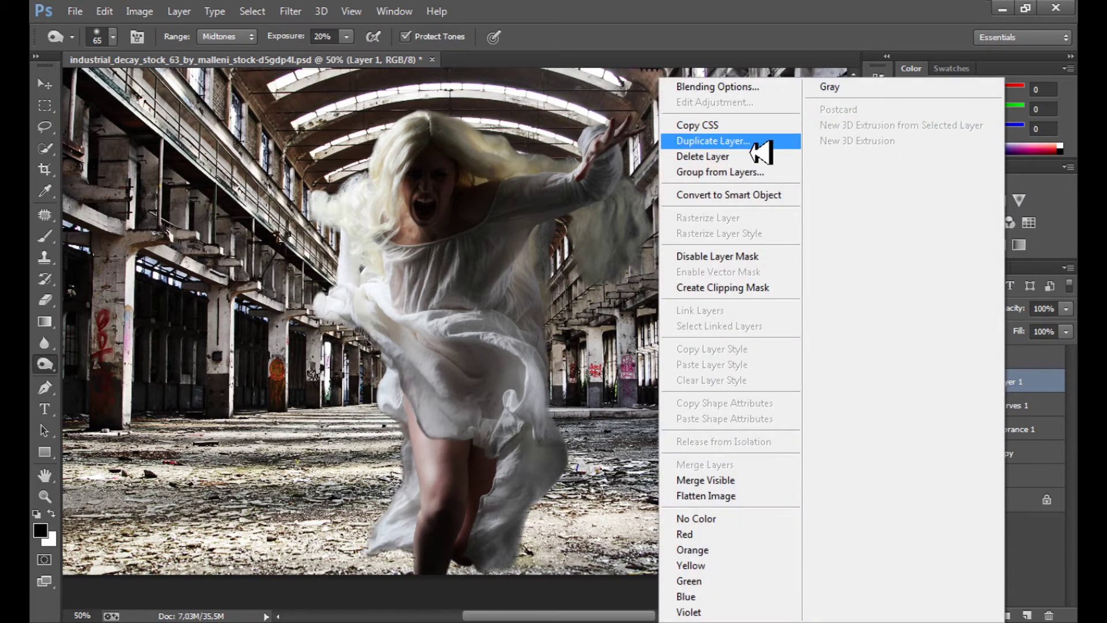
left_click(758, 148)
left_click(683, 194)
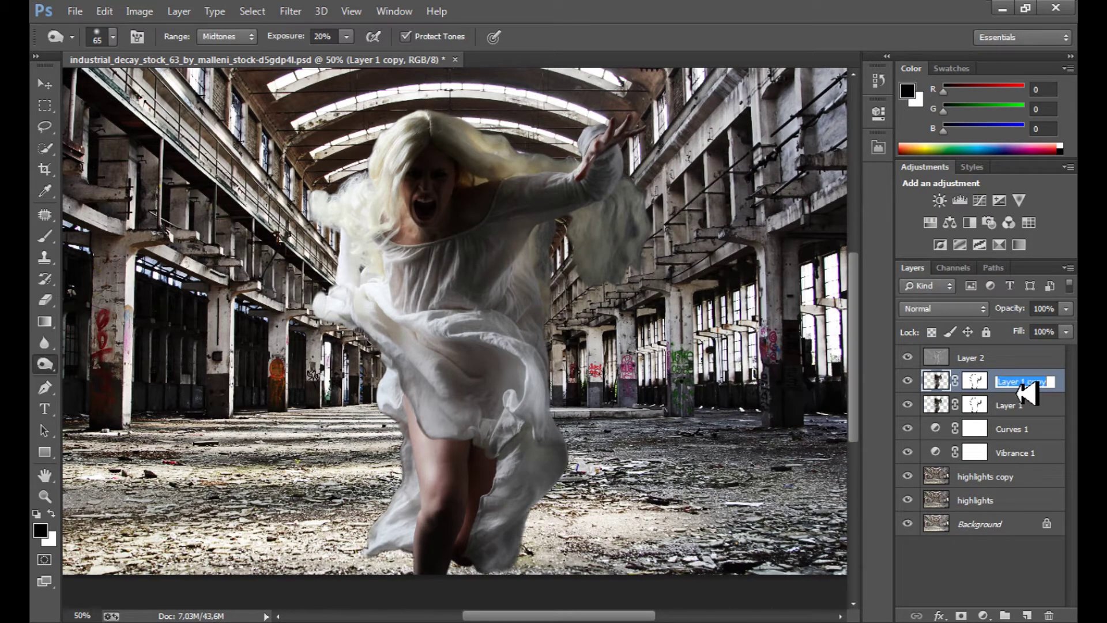
type("hi")
type("ghlights")
key("Return")
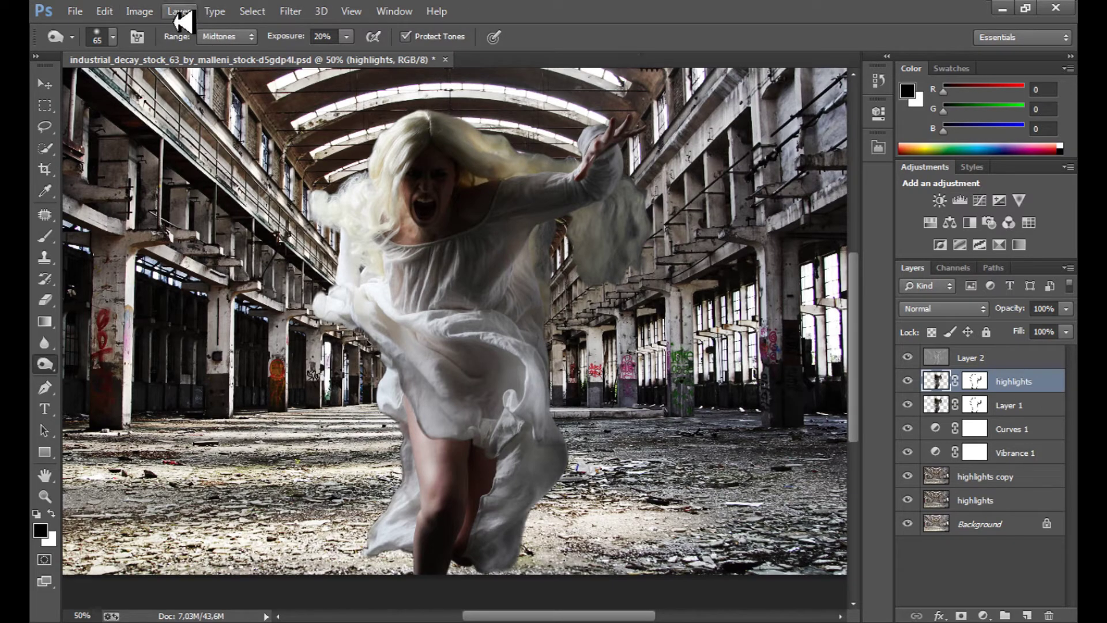
Step: Apply Shadows/Highlights to the woman's copy with shadows 15%, highlights 20%, midtone contrast +55 and color correction 0
left_click(141, 15)
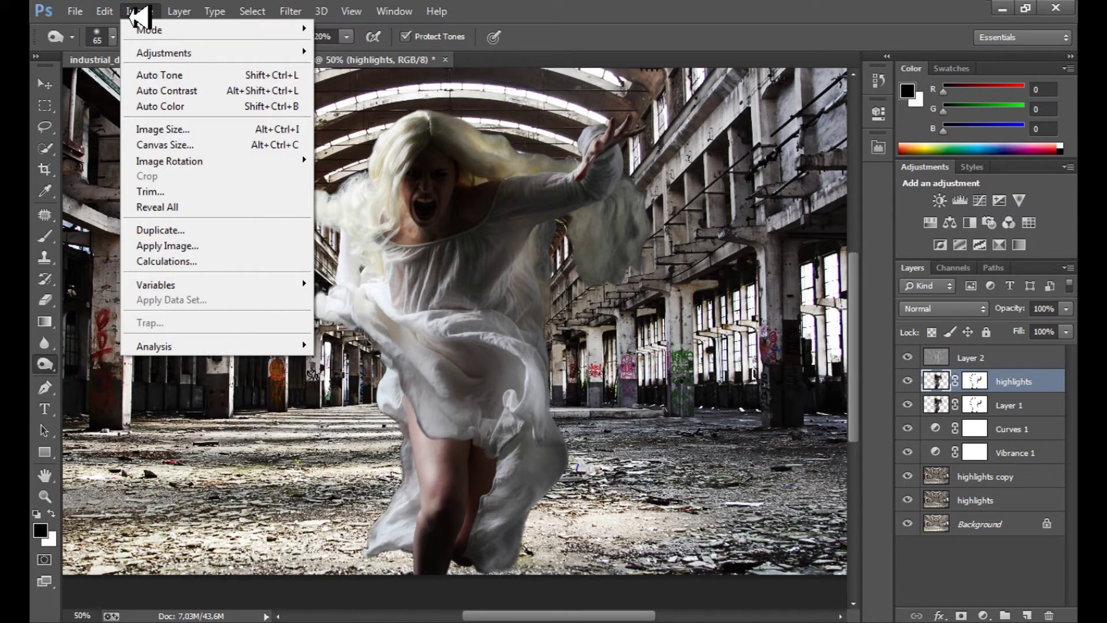
mouse_move(179, 55)
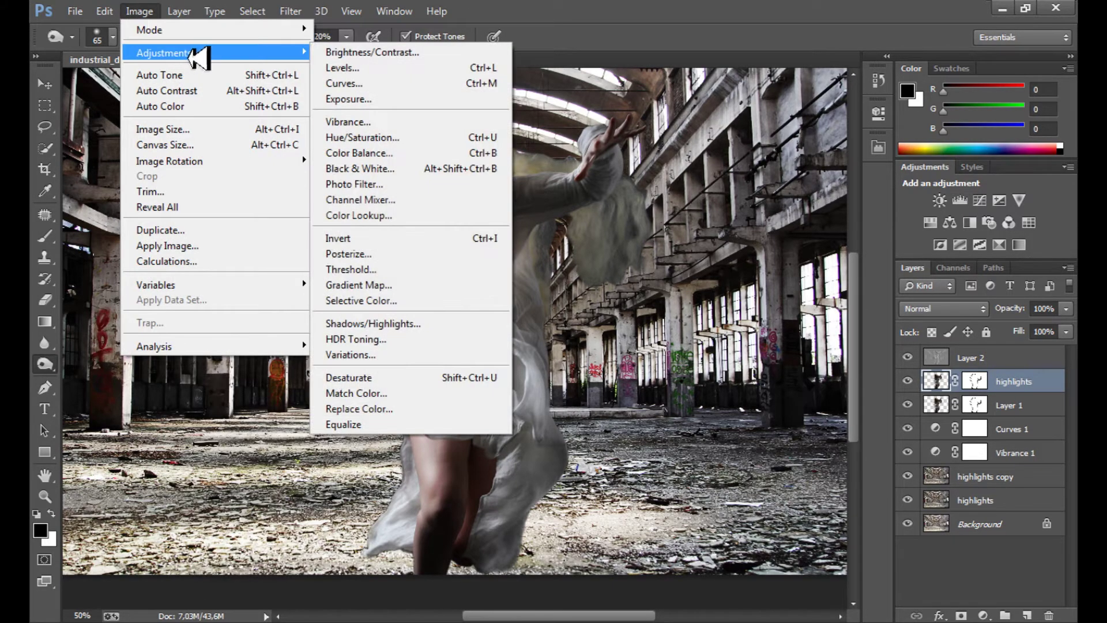
left_click(384, 325)
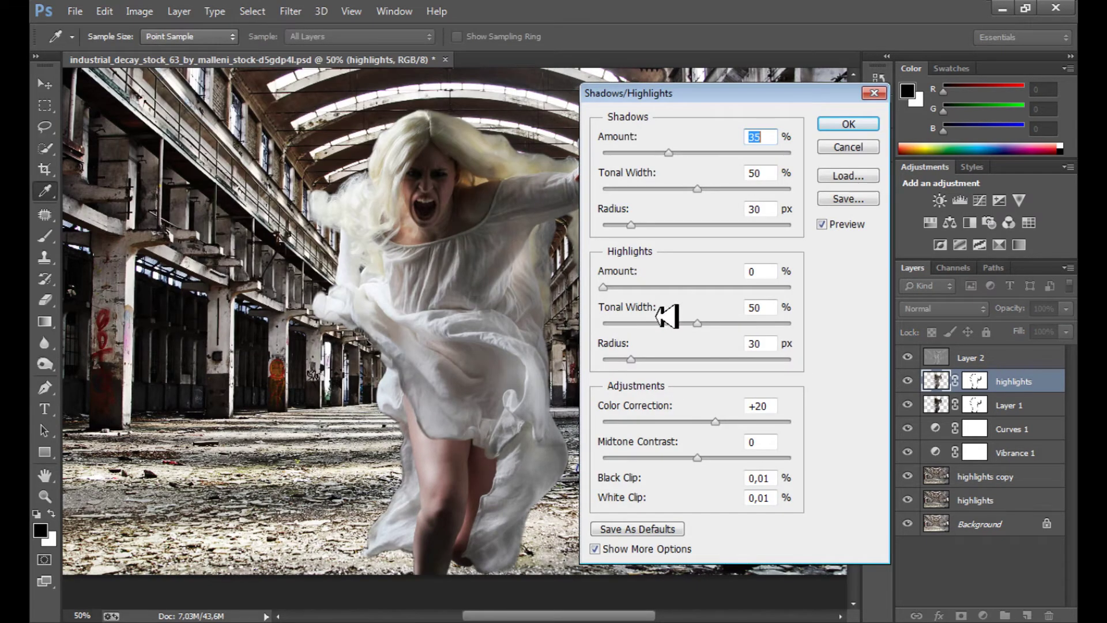
left_click_drag(668, 153, 633, 154)
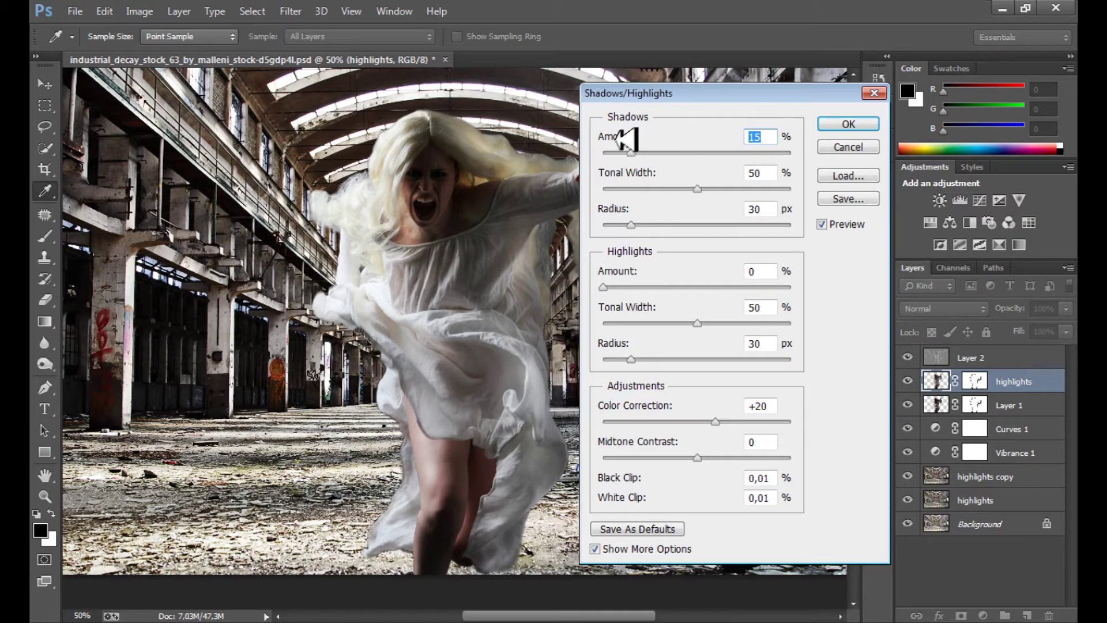
left_click_drag(606, 287, 648, 296)
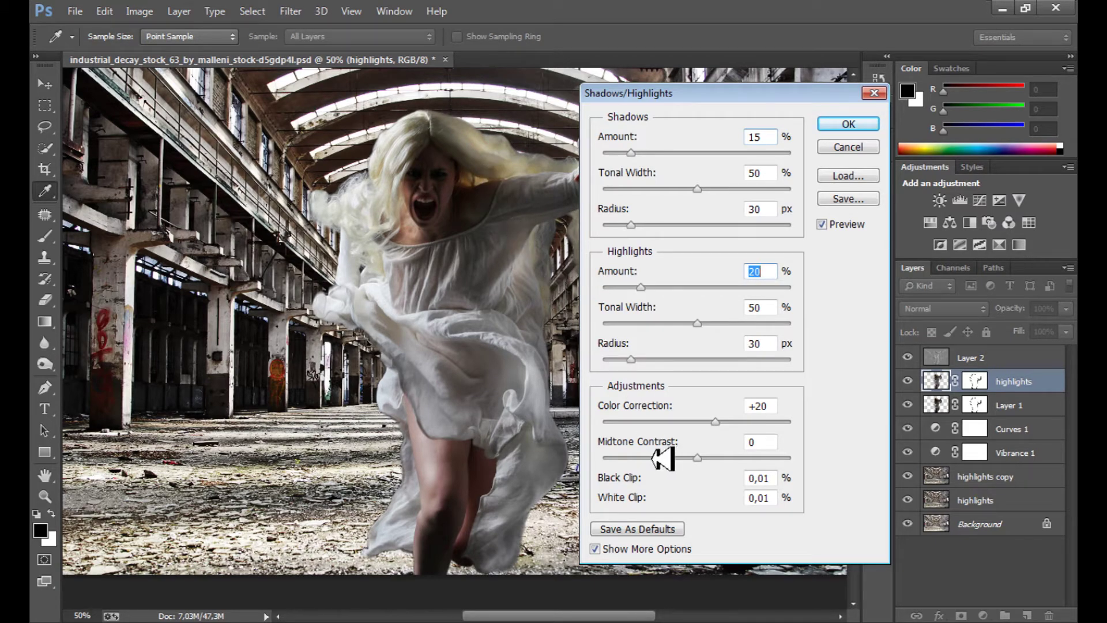
left_click_drag(698, 458, 748, 458)
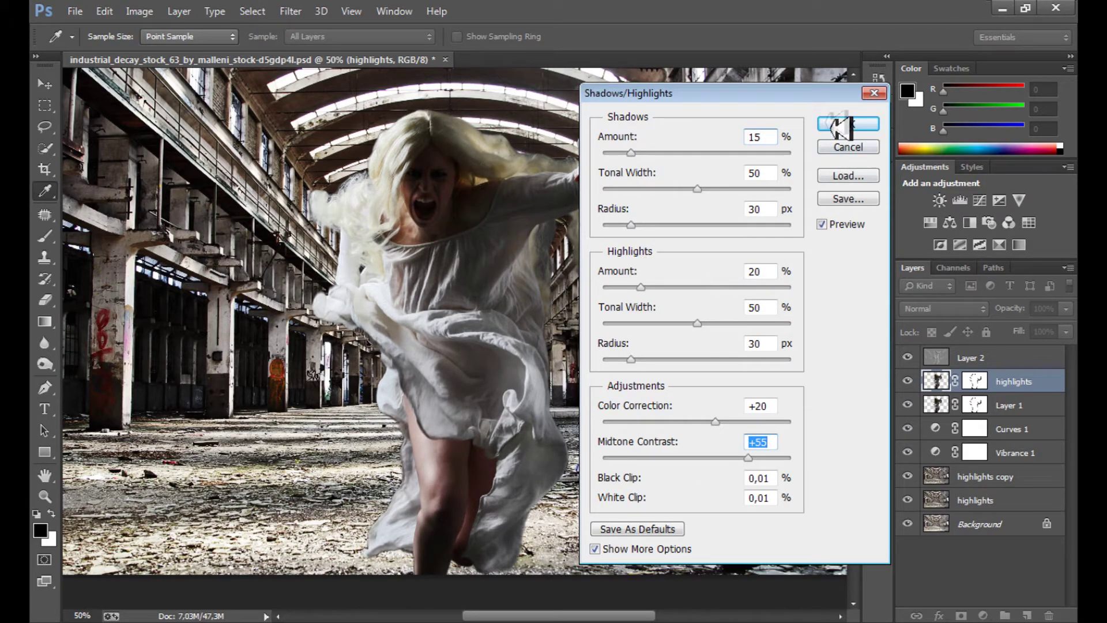
left_click_drag(651, 406, 709, 434)
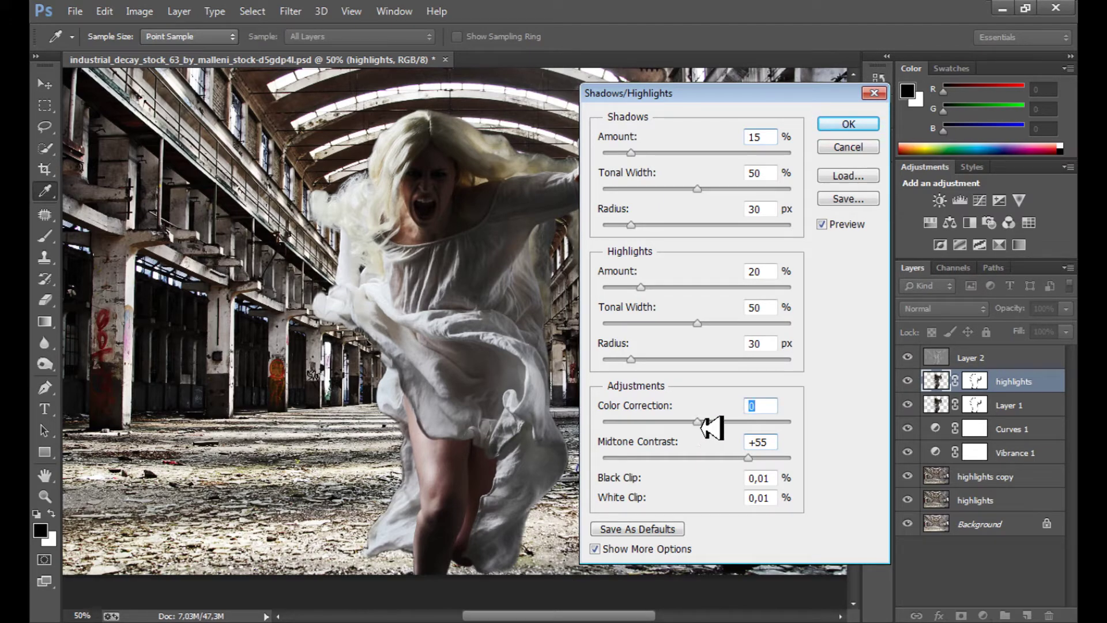
left_click(847, 125)
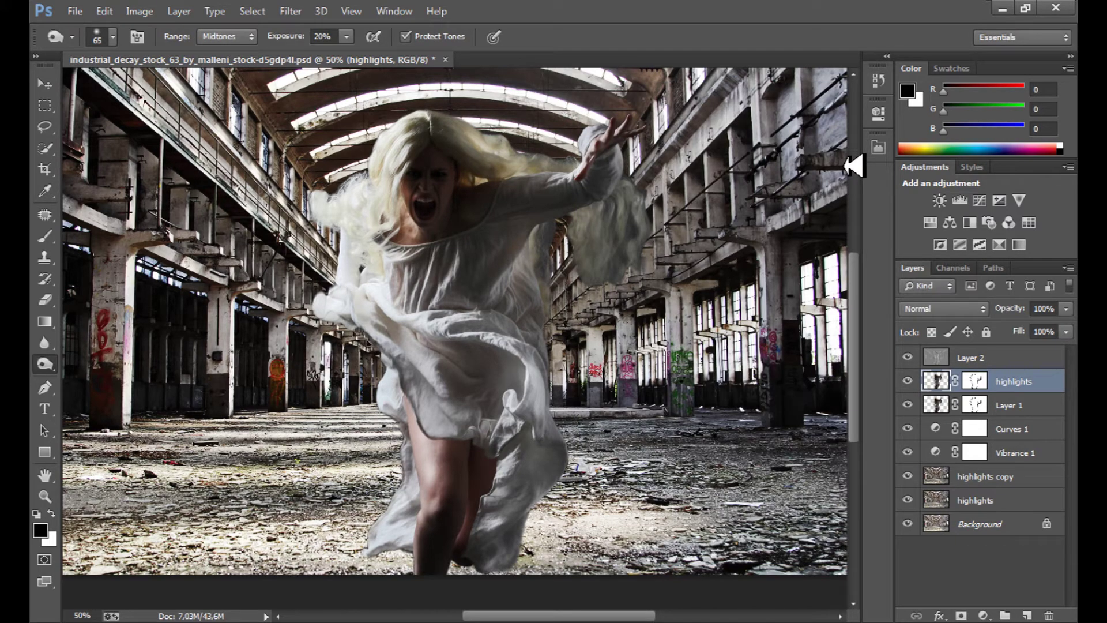
Step: Add a Hue/Saturation adjustment layer above Layer 2 and set its saturation to -35
key("ctrl+minus")
left_click(961, 358)
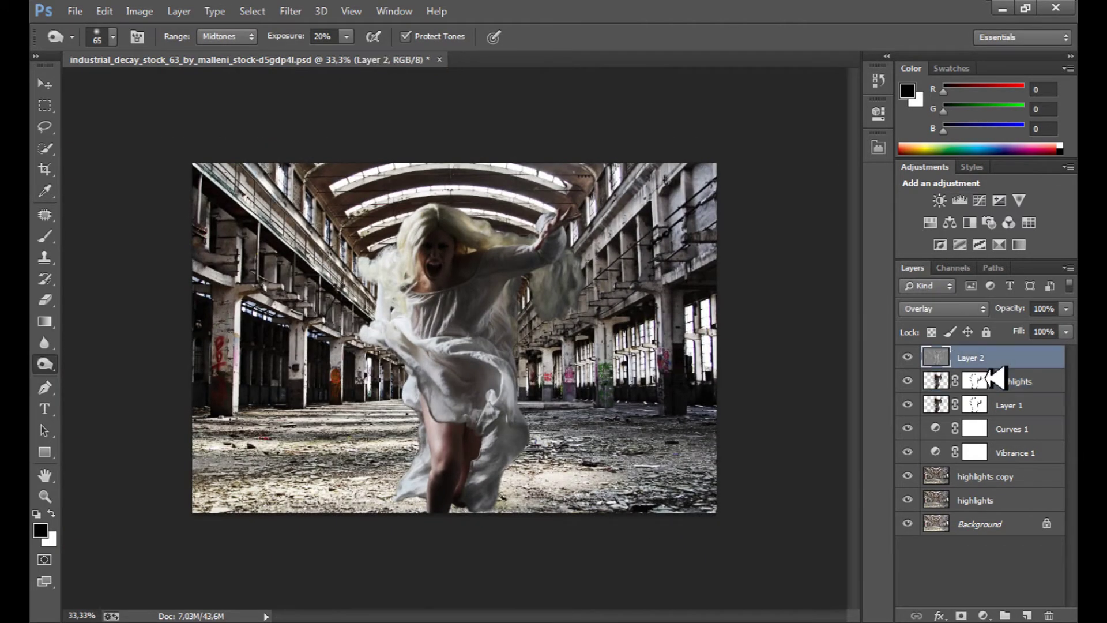
left_click(982, 616)
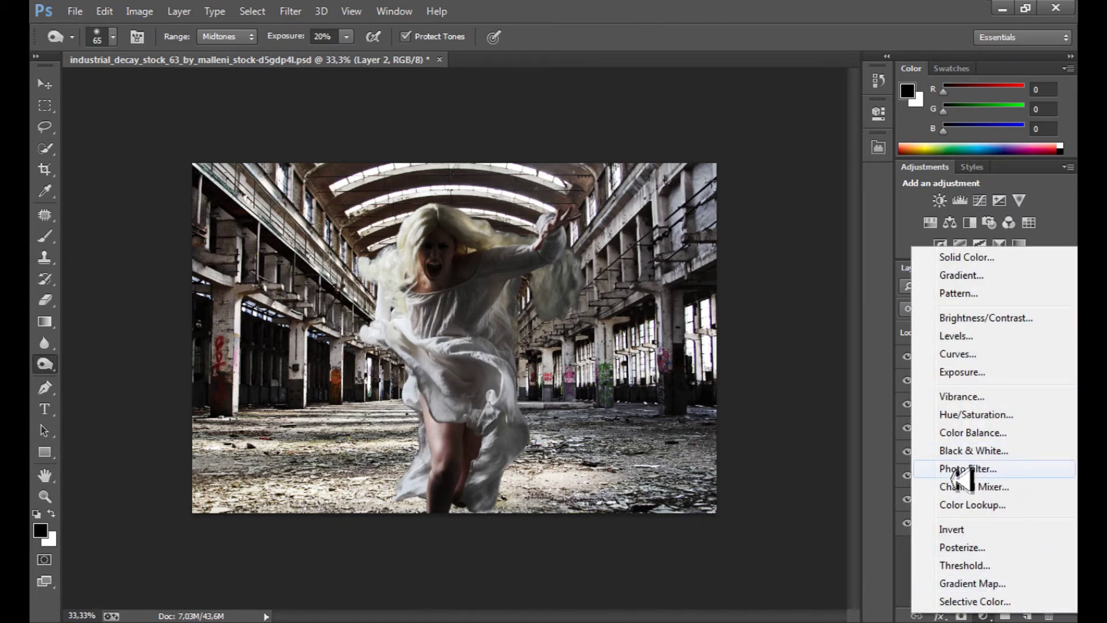
left_click(980, 415)
left_click(818, 232)
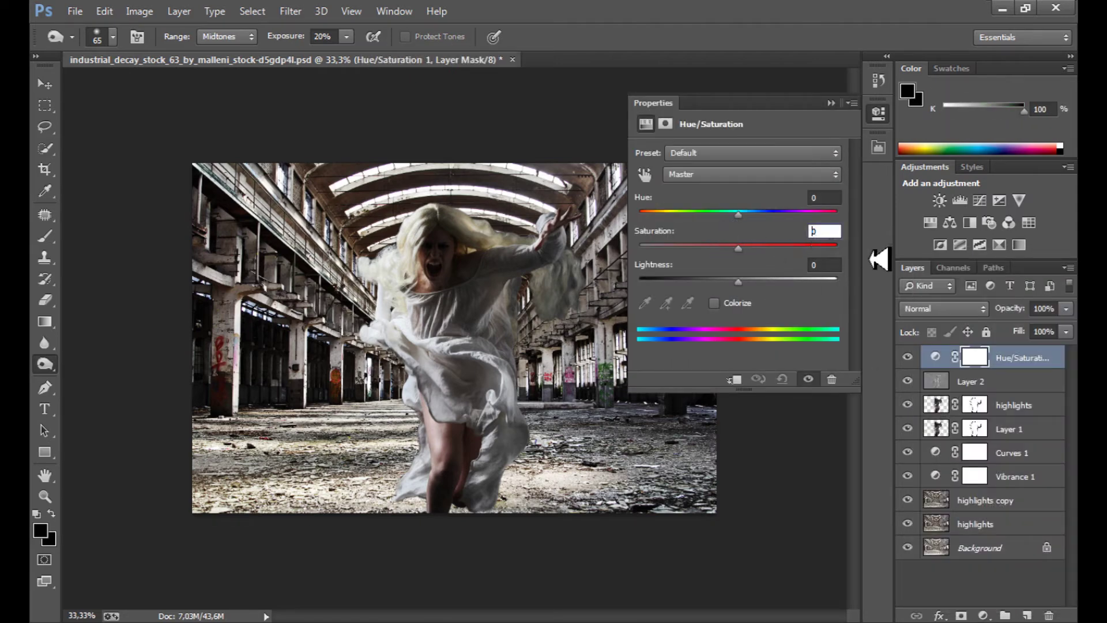
type("-35")
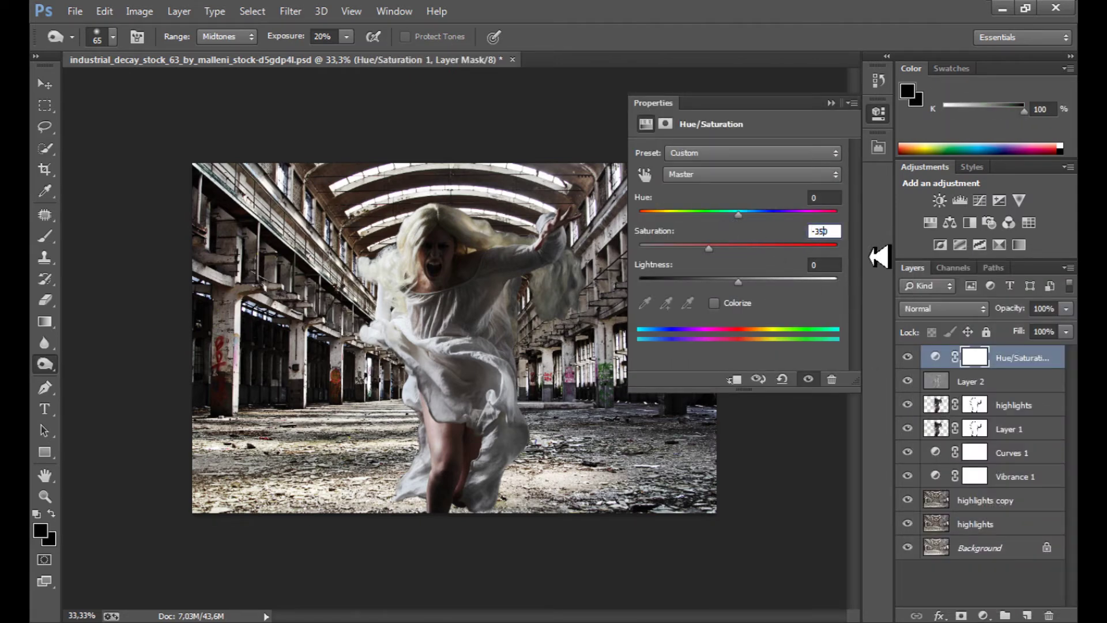
key("BackSpace")
left_click(839, 115)
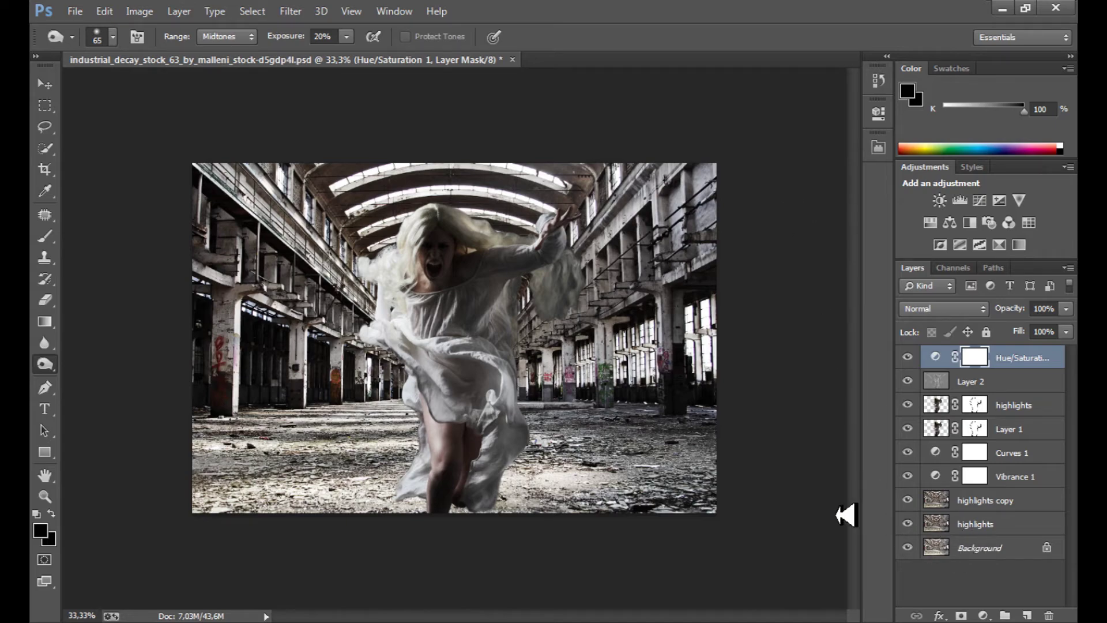
Step: Add a Gradient Map adjustment layer on top, blended in Soft Light at 70% opacity
key("ctrl+plus")
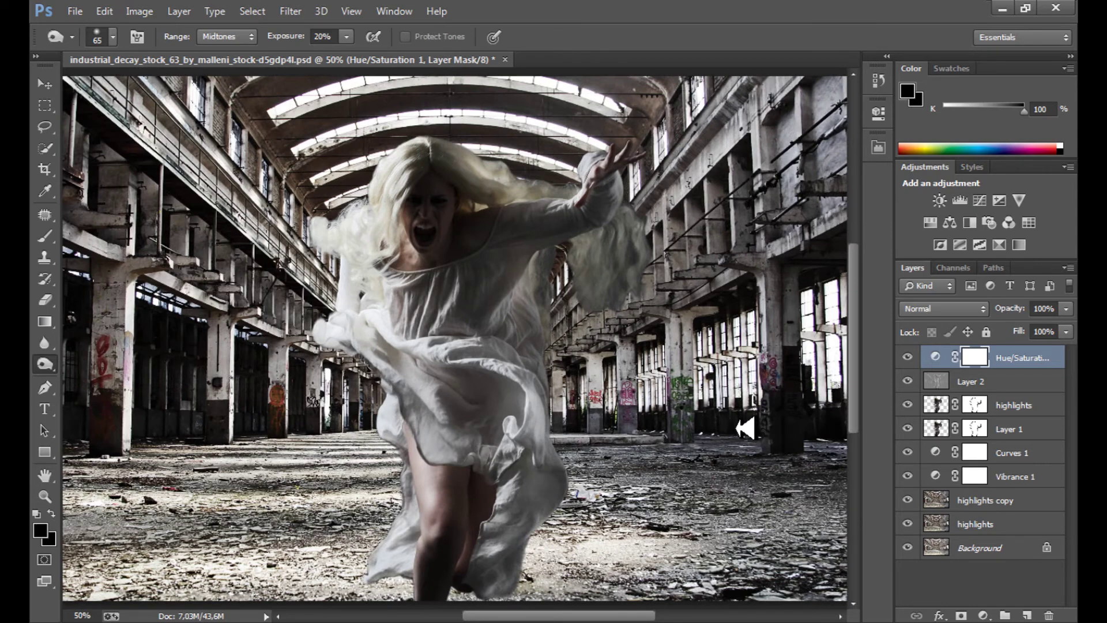
left_click(983, 616)
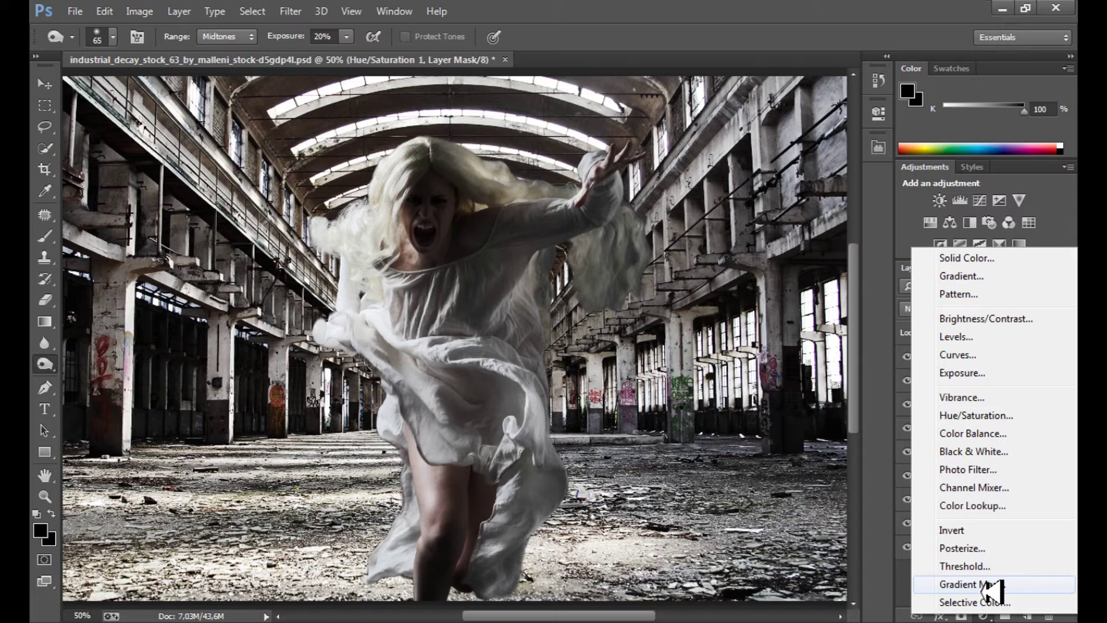
left_click(990, 584)
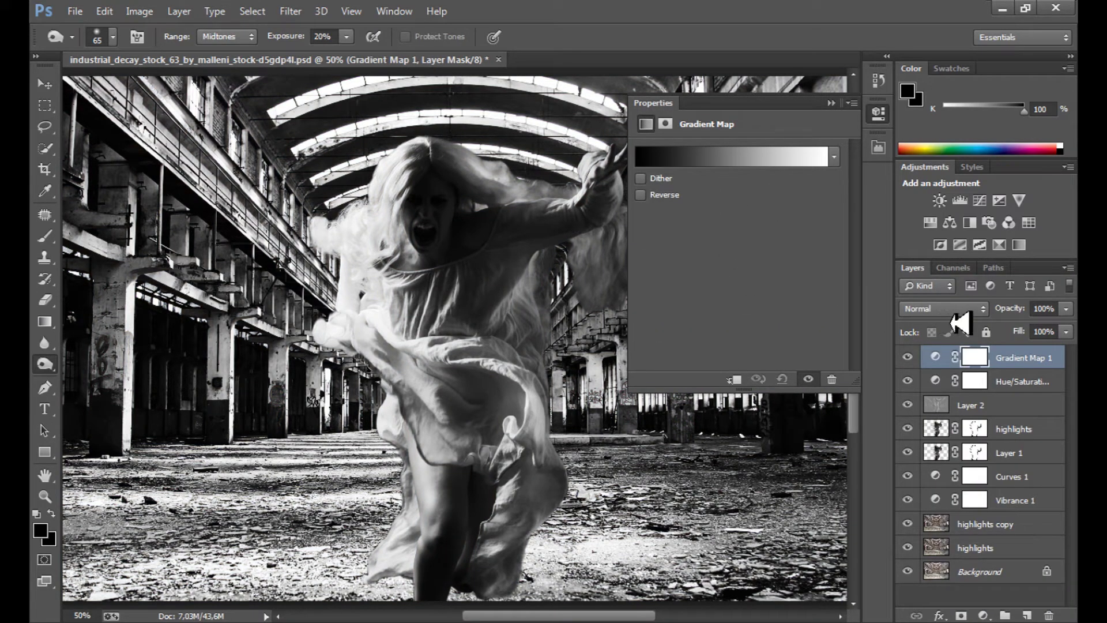
left_click(951, 309)
left_click(945, 243)
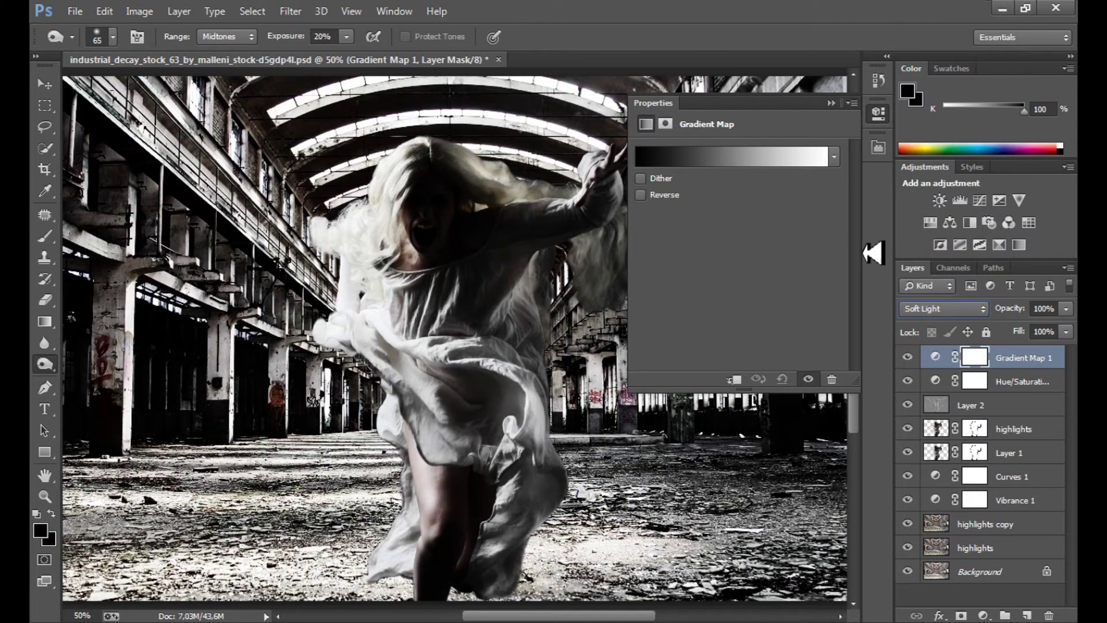
left_click(1040, 308)
type("70")
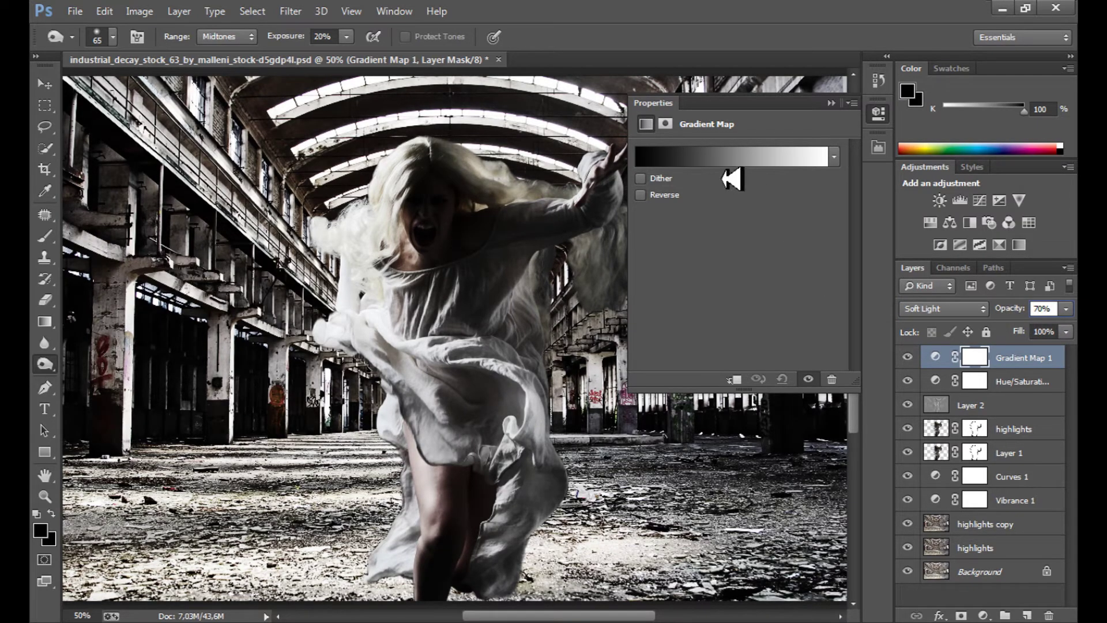
Step: Open the gradient map's gradient for editing and try the Selenium 1, Blue-Selenium 2, Sepia Highlights 2 and Selenium 2 presets
left_click(729, 156)
left_click(662, 247)
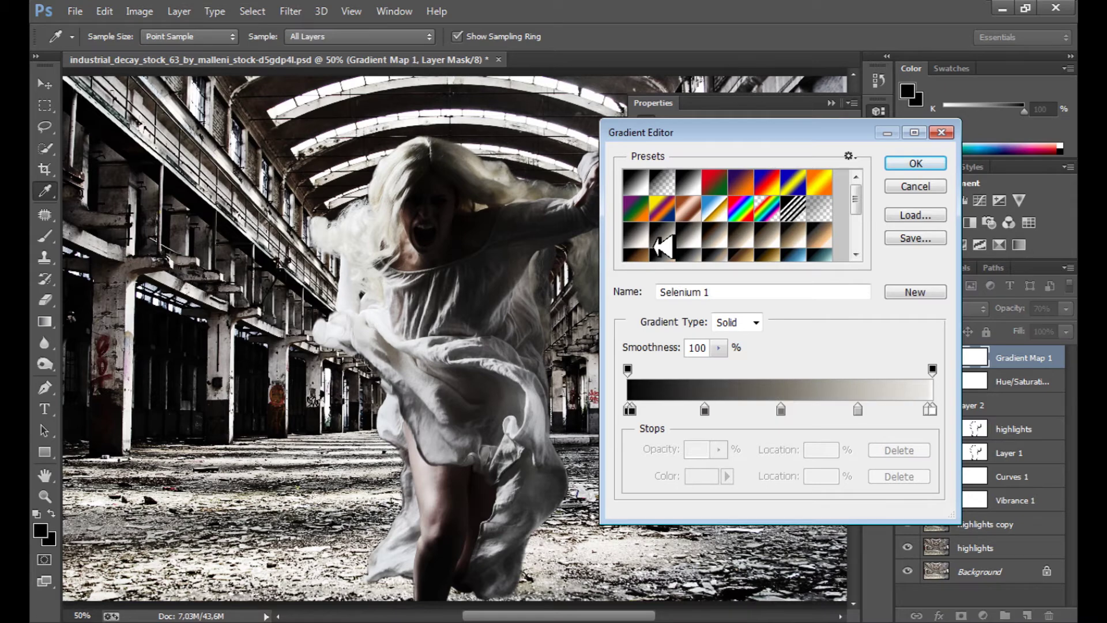
left_click_drag(856, 202, 855, 233)
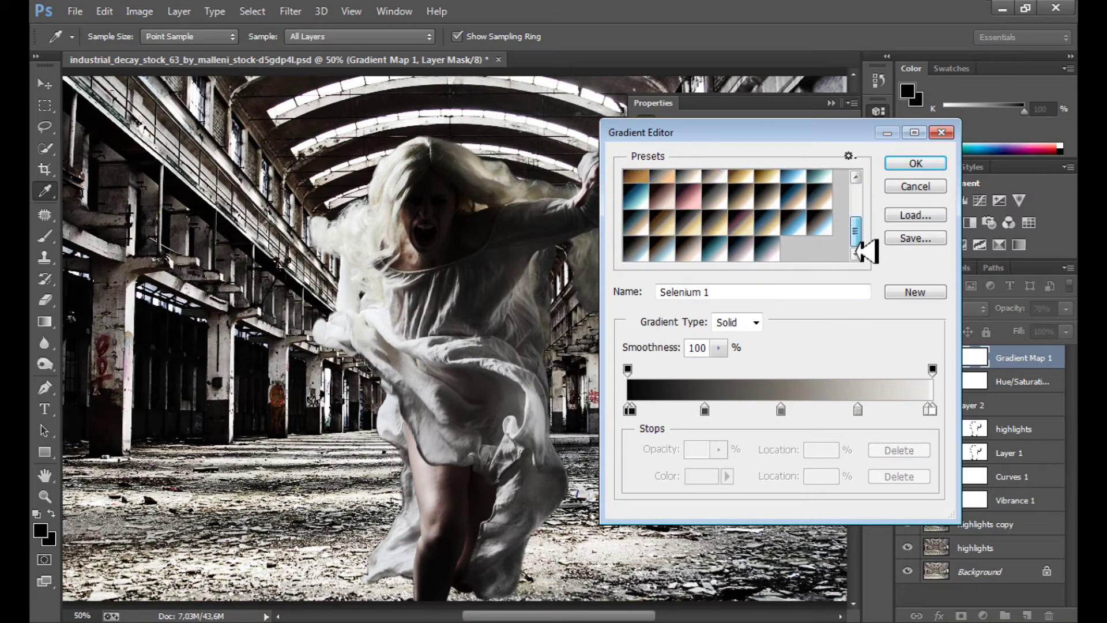
left_click(817, 230)
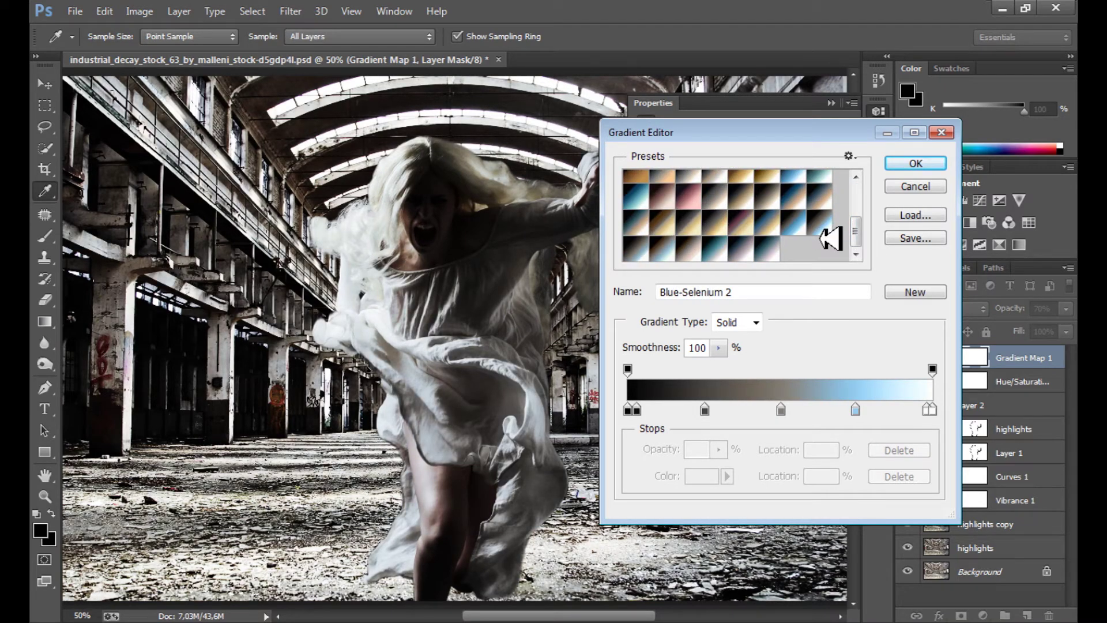
left_click(698, 187)
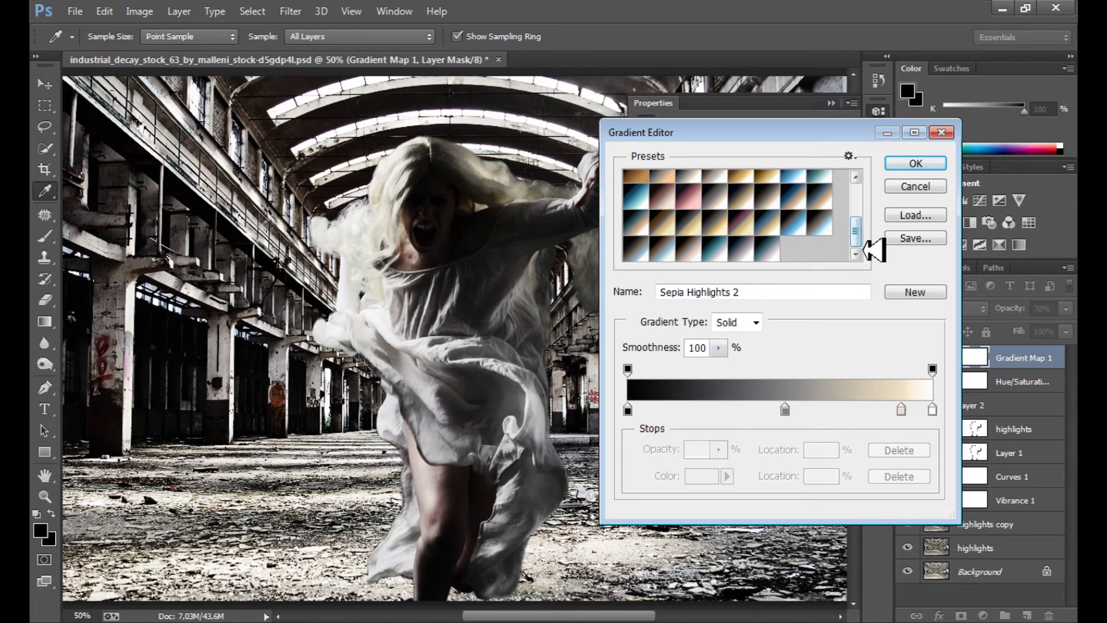
left_click_drag(861, 238, 860, 207)
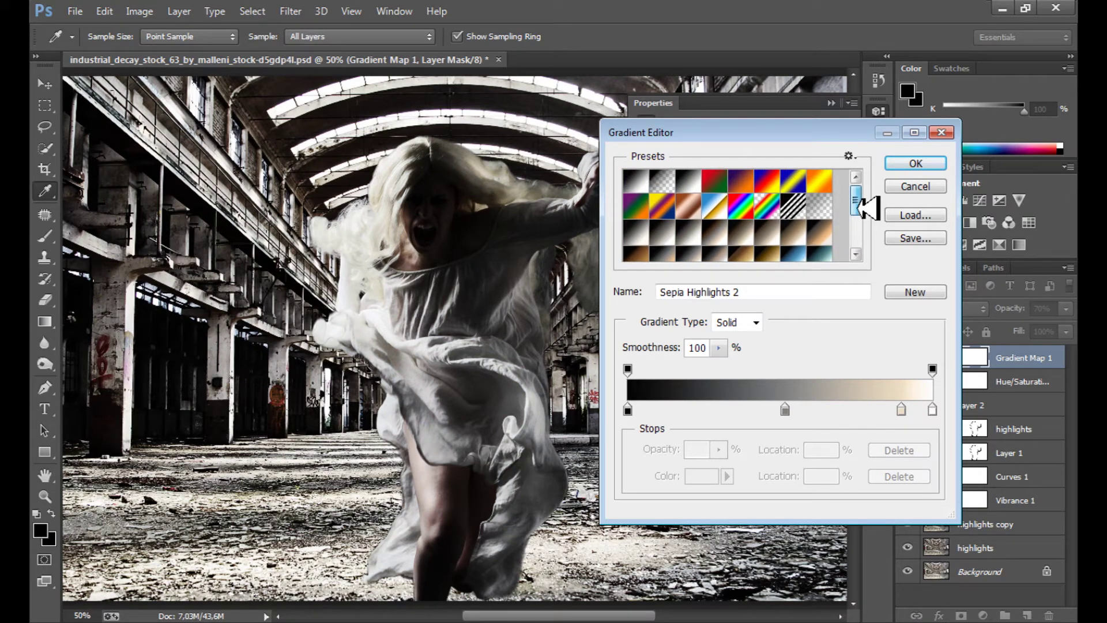
left_click(641, 240)
left_click(696, 248)
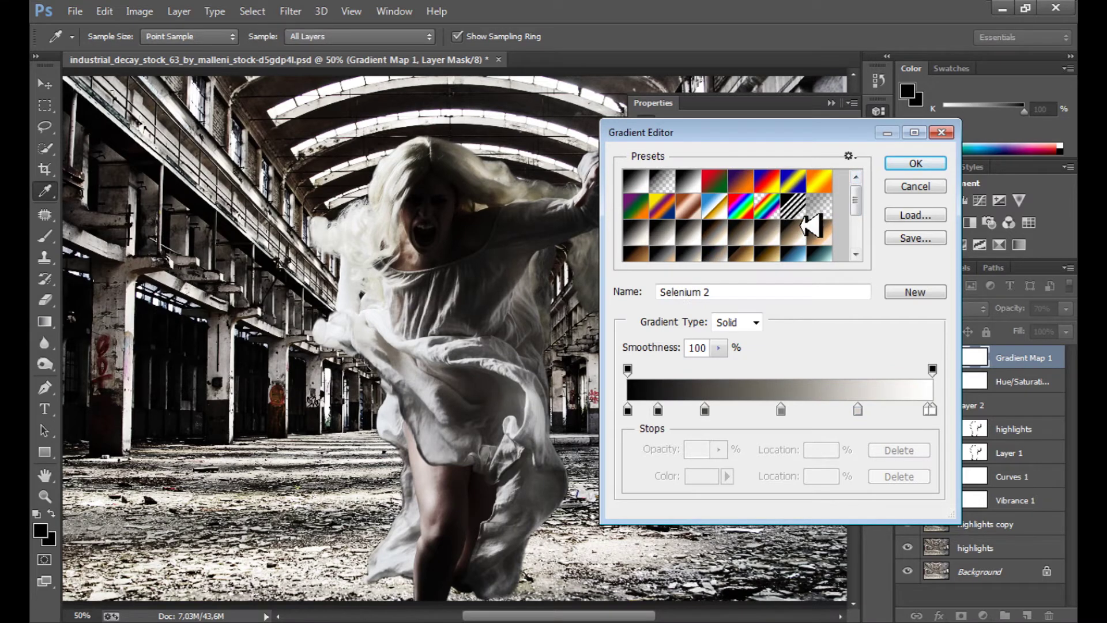
left_click(848, 155)
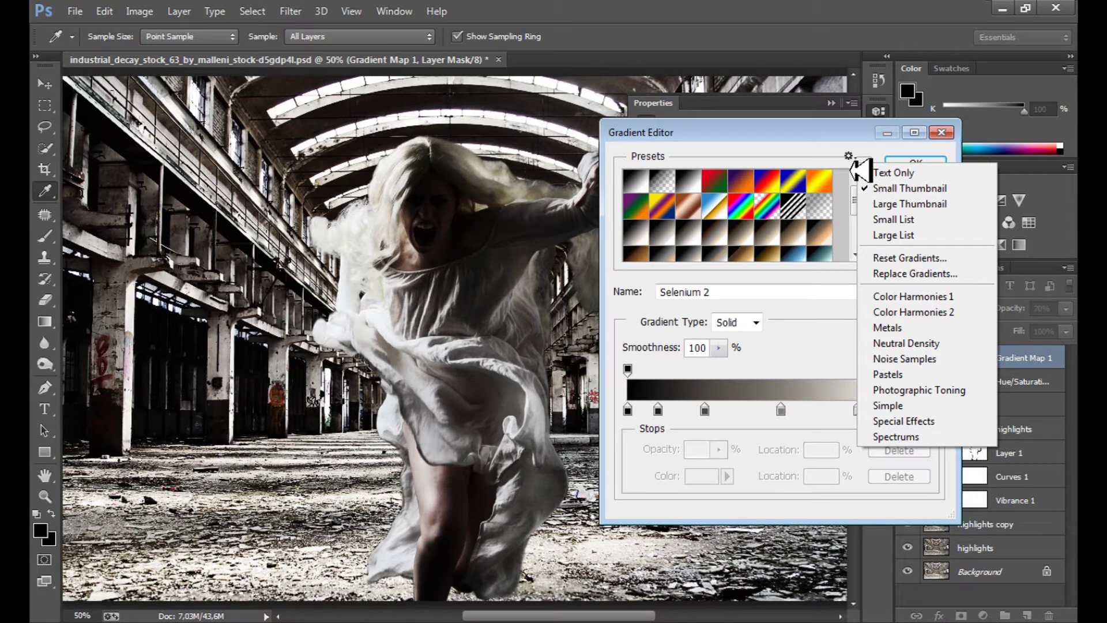
left_click(929, 389)
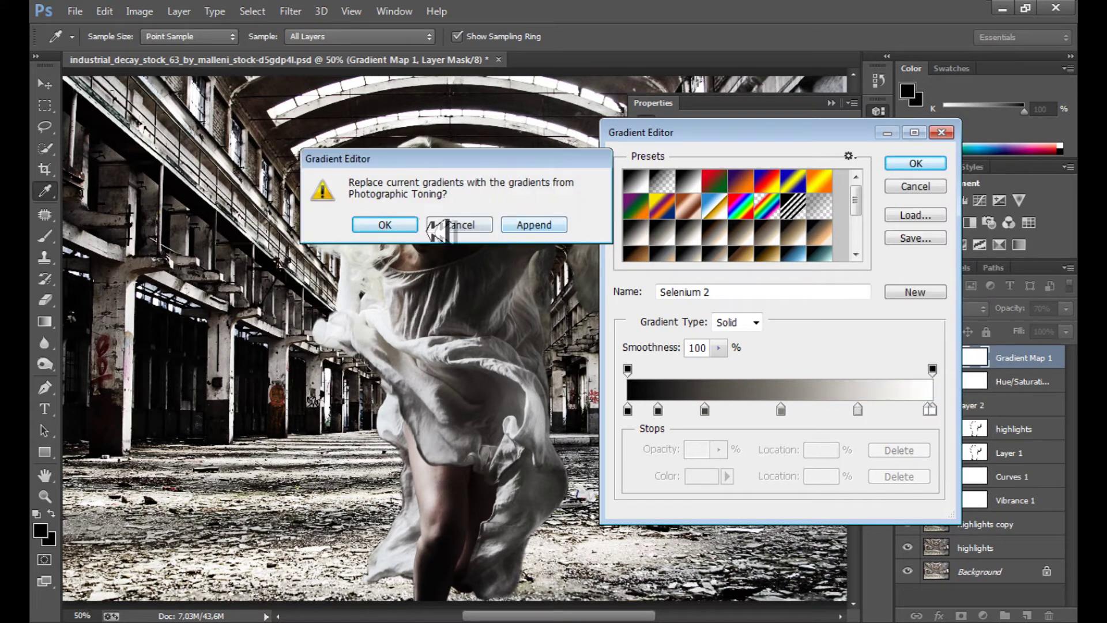
left_click(461, 225)
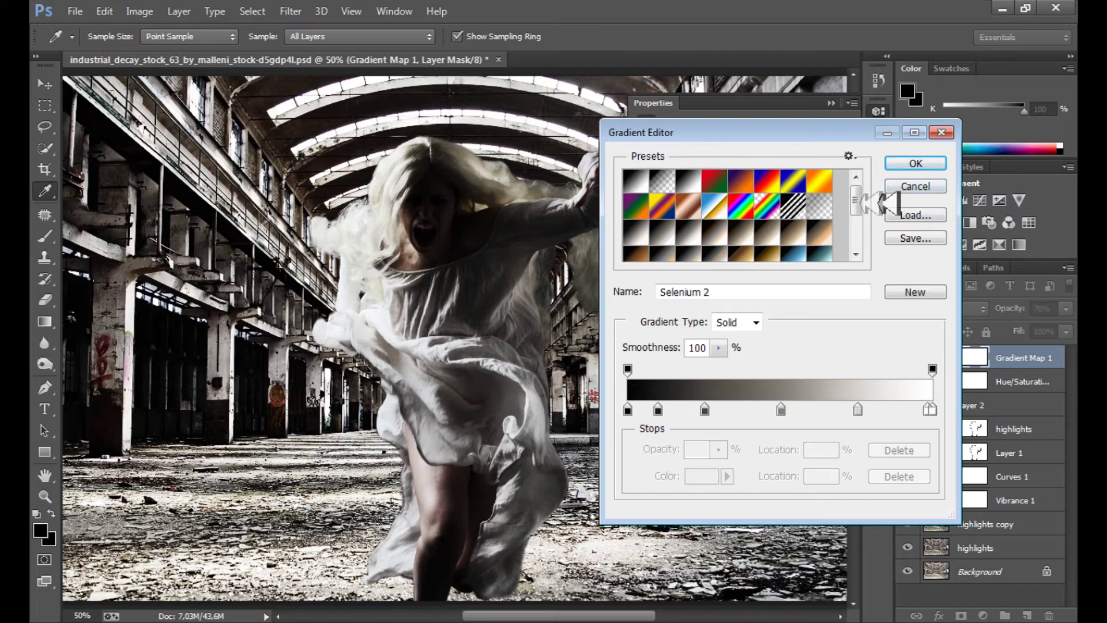
Step: Try the Cobalt-Iron 3 and Copper-Sepia presets, and confirm a subtle warm-grey toning preset for the gradient map
scroll(859, 242, "down", 5)
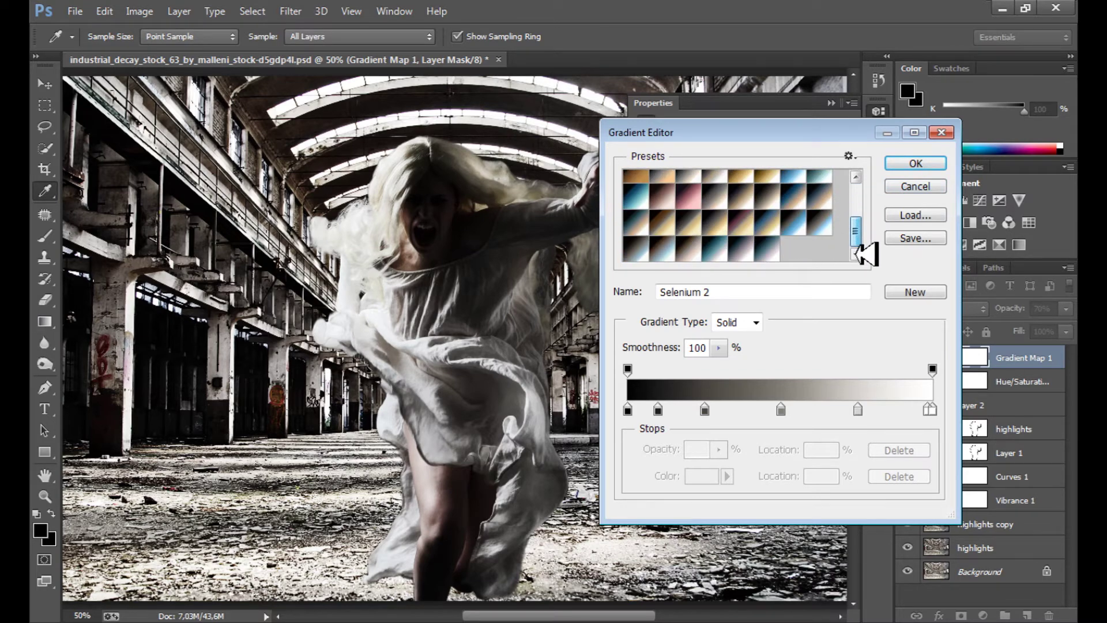
left_click(768, 249)
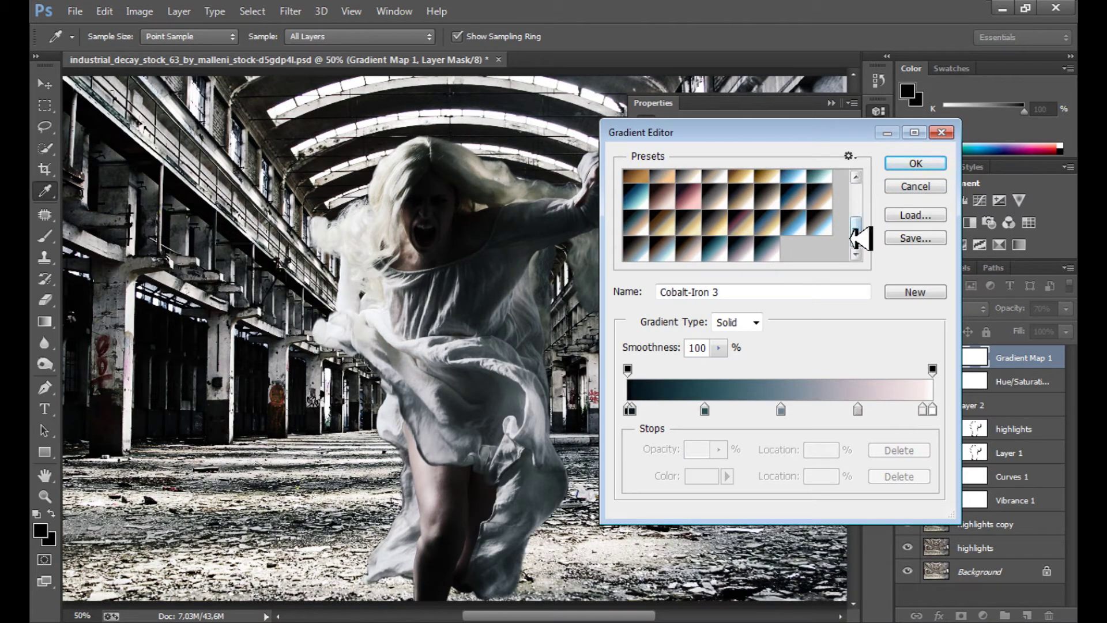
left_click(712, 253)
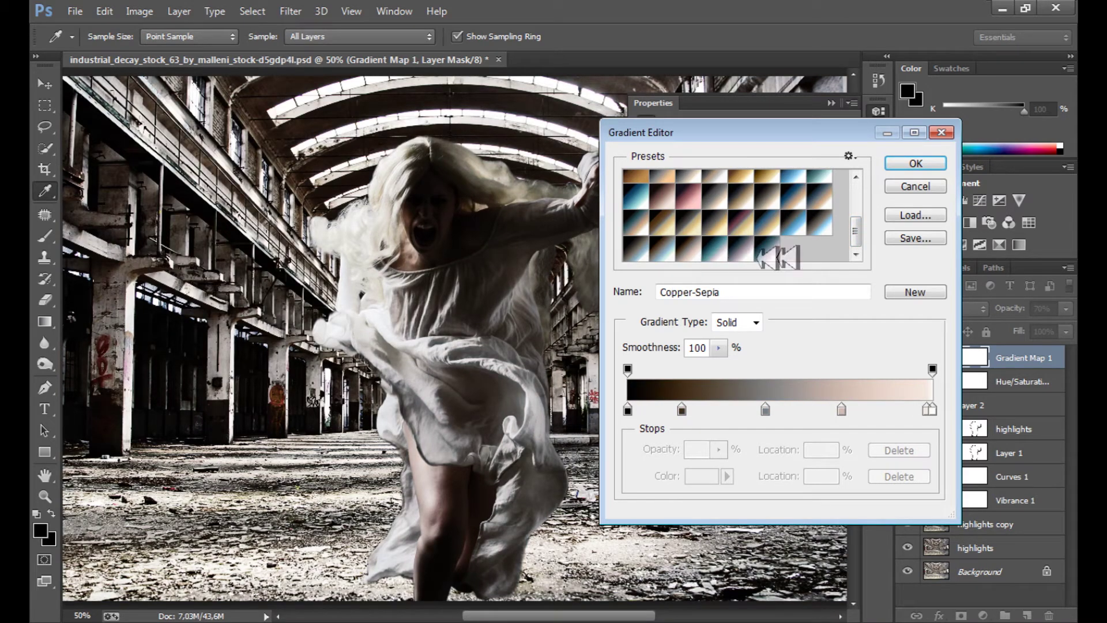
scroll(859, 224, "up", 10)
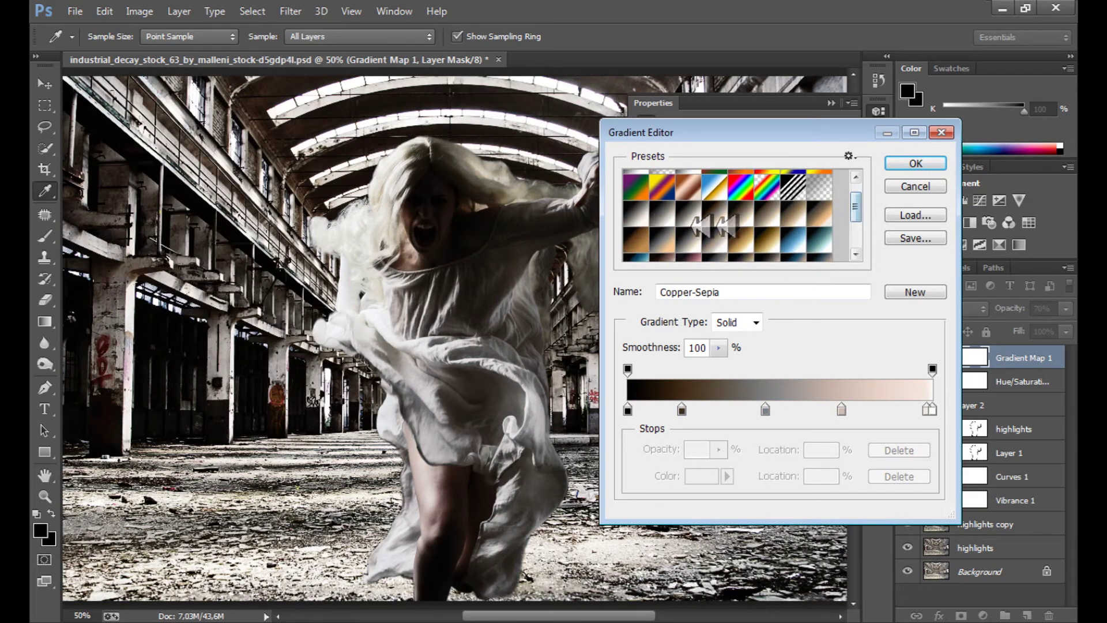
left_click(713, 222)
left_click(916, 164)
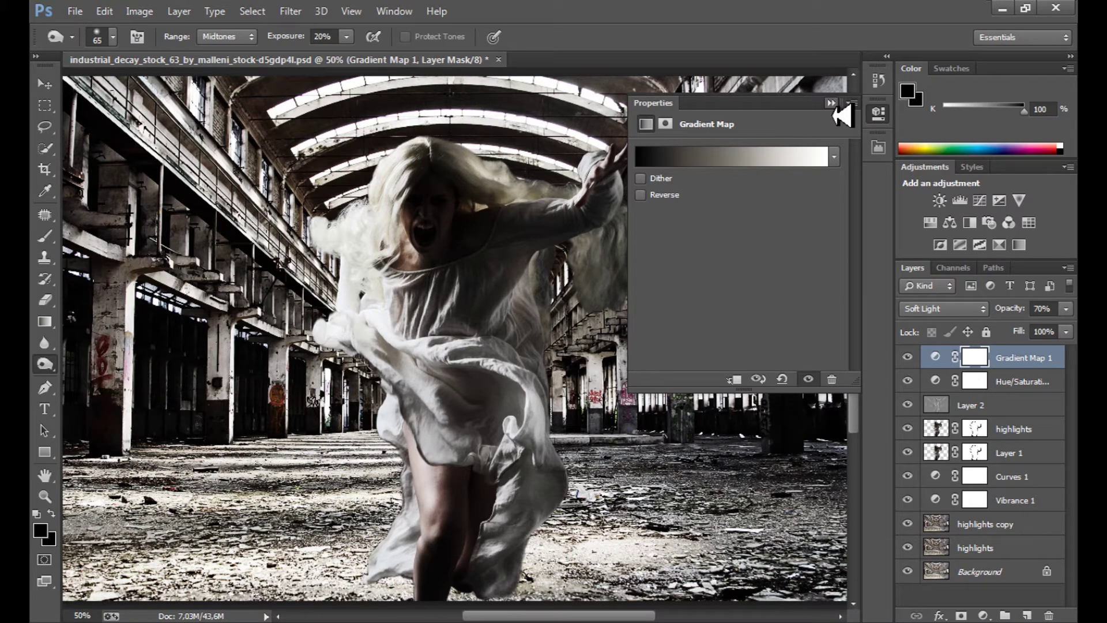
left_click(832, 105)
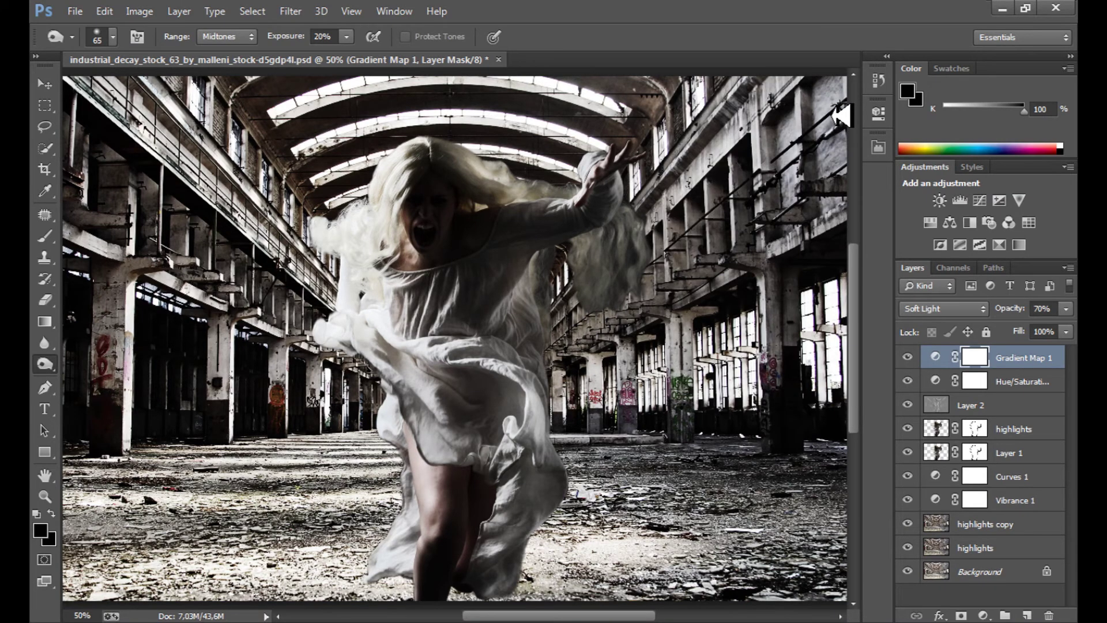
Step: Stamp all visible layers into a new layer on top and convert it to a smart object
key("ctrl+minus")
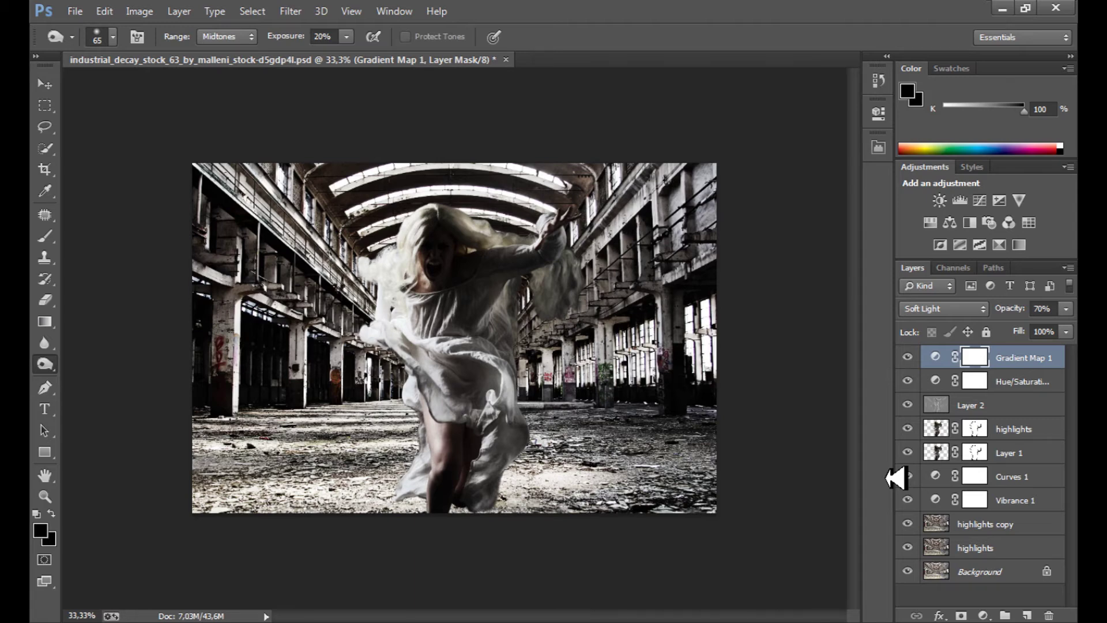
key("ctrl+shift+alt+e")
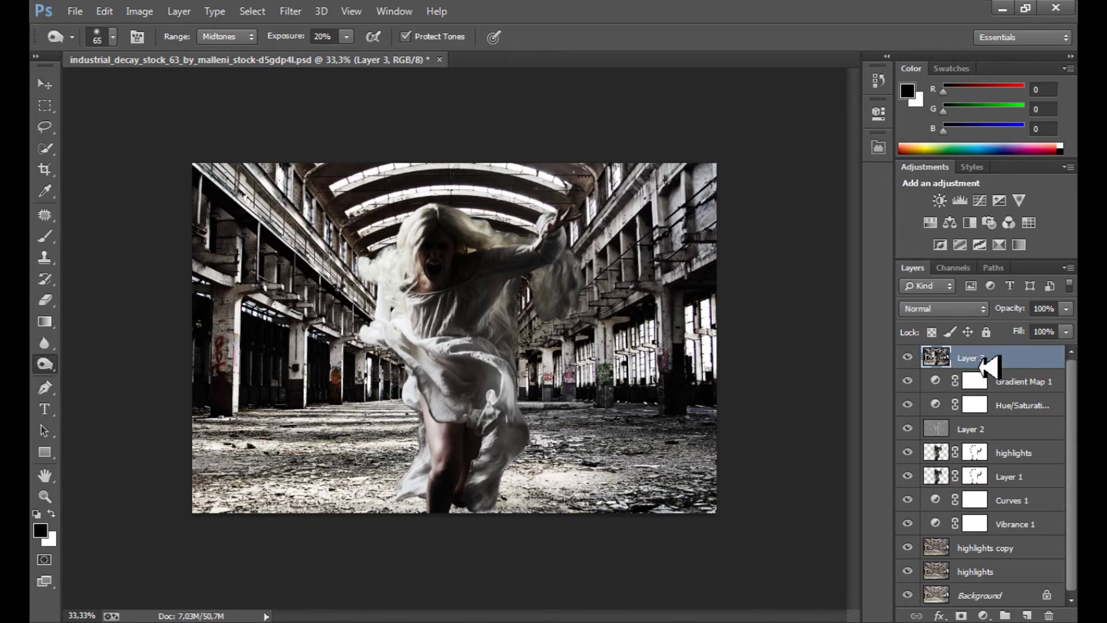
right_click(970, 367)
left_click(747, 196)
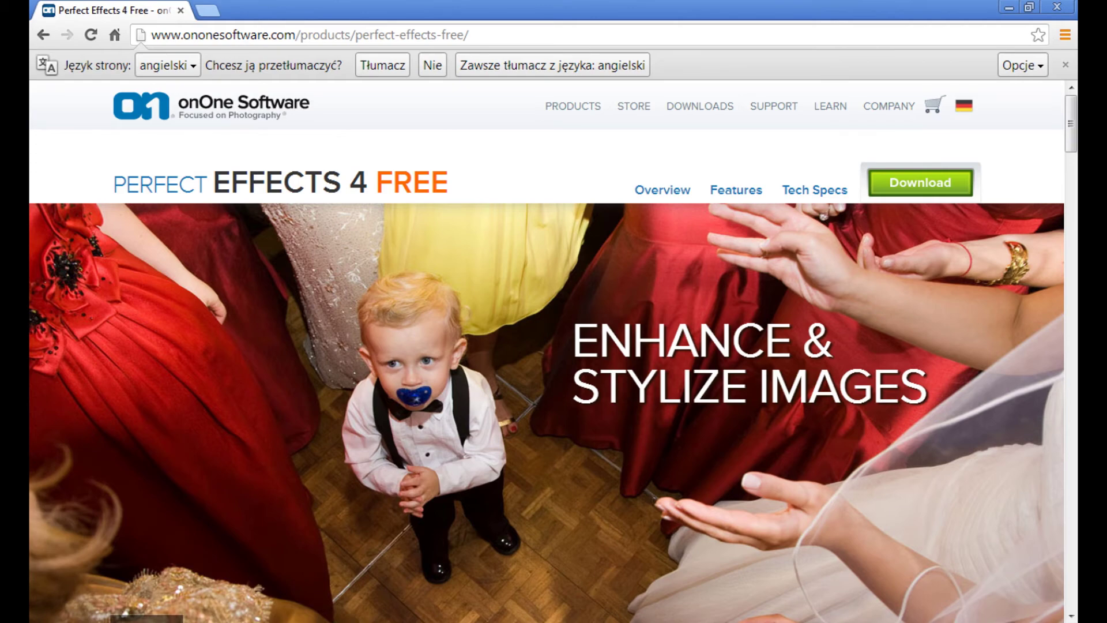
Step: Return to Photoshop and launch the onOne Perfect Effects 4 plug-in on the merged smart object, Layer 3
key("alt+Tab")
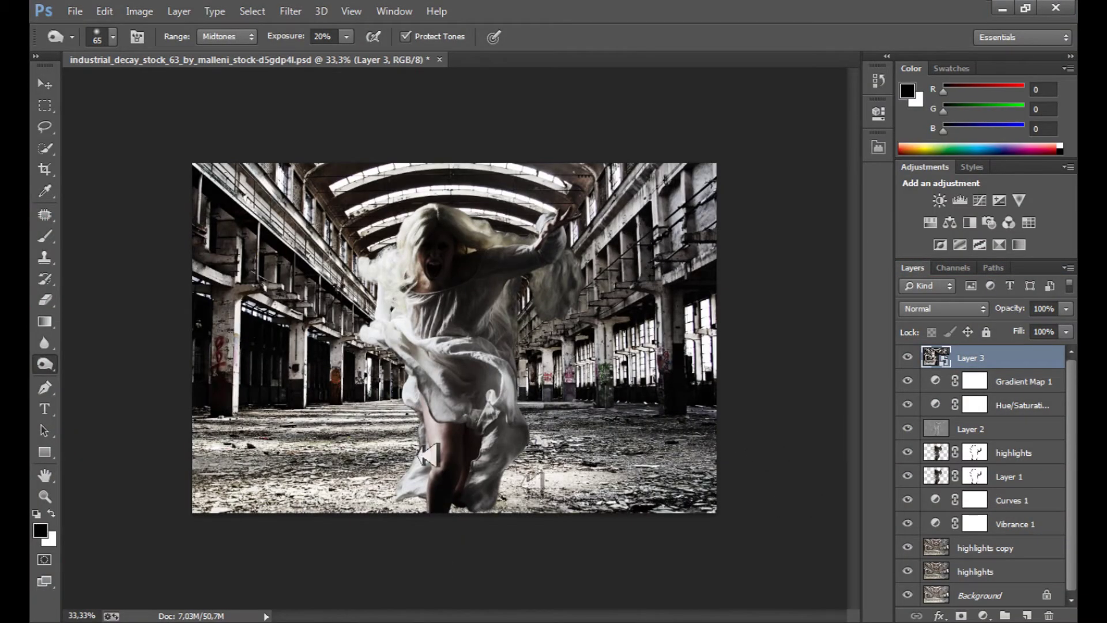
left_click(394, 11)
mouse_move(492, 70)
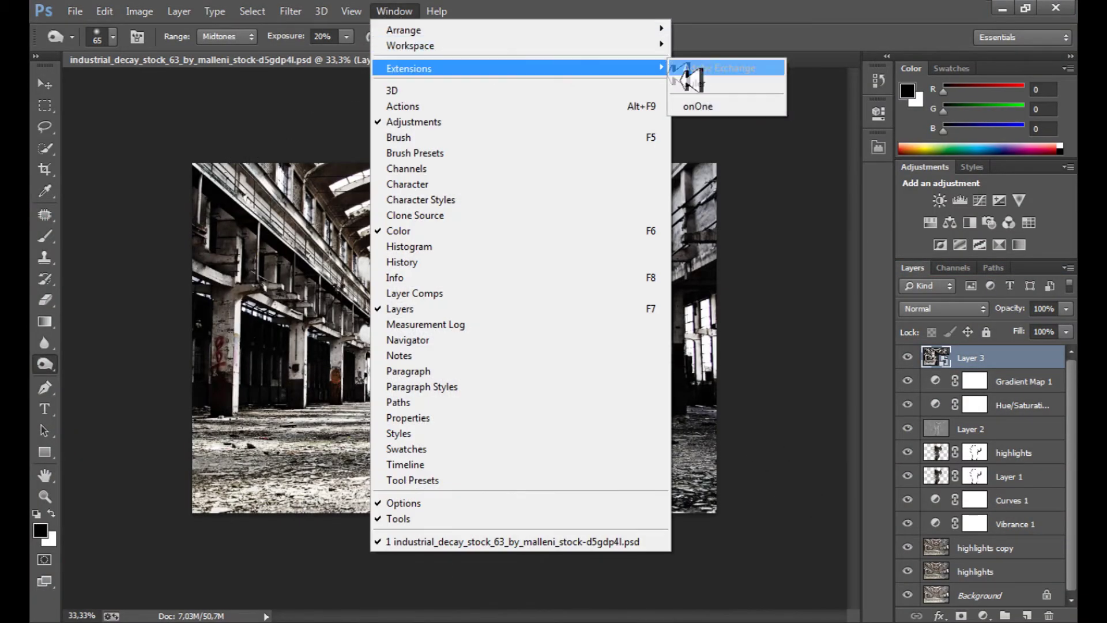
left_click(740, 109)
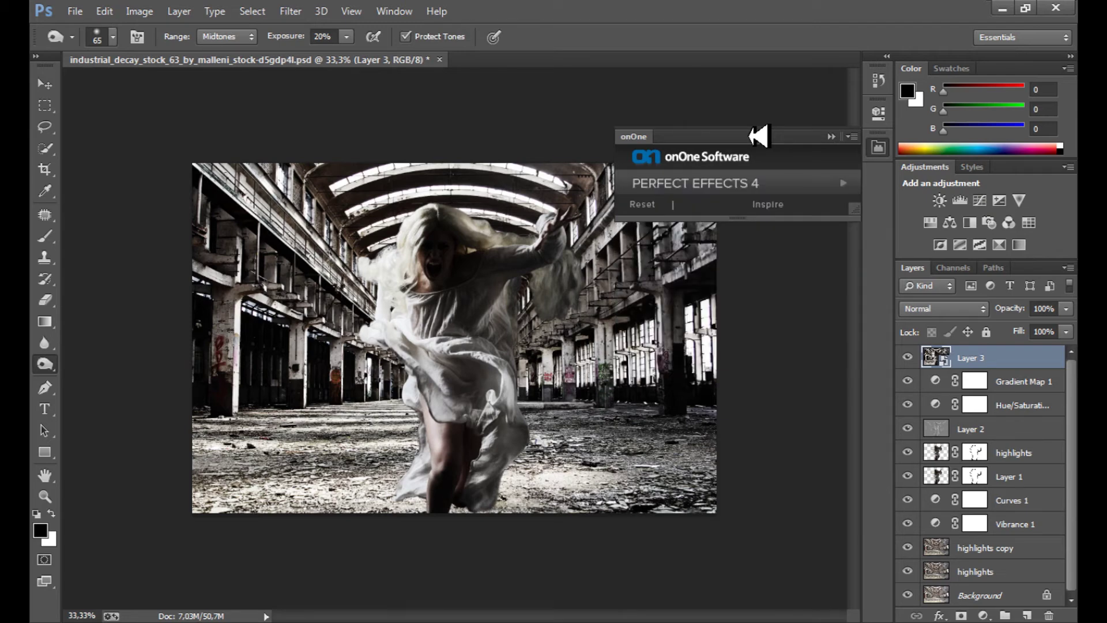
left_click(750, 195)
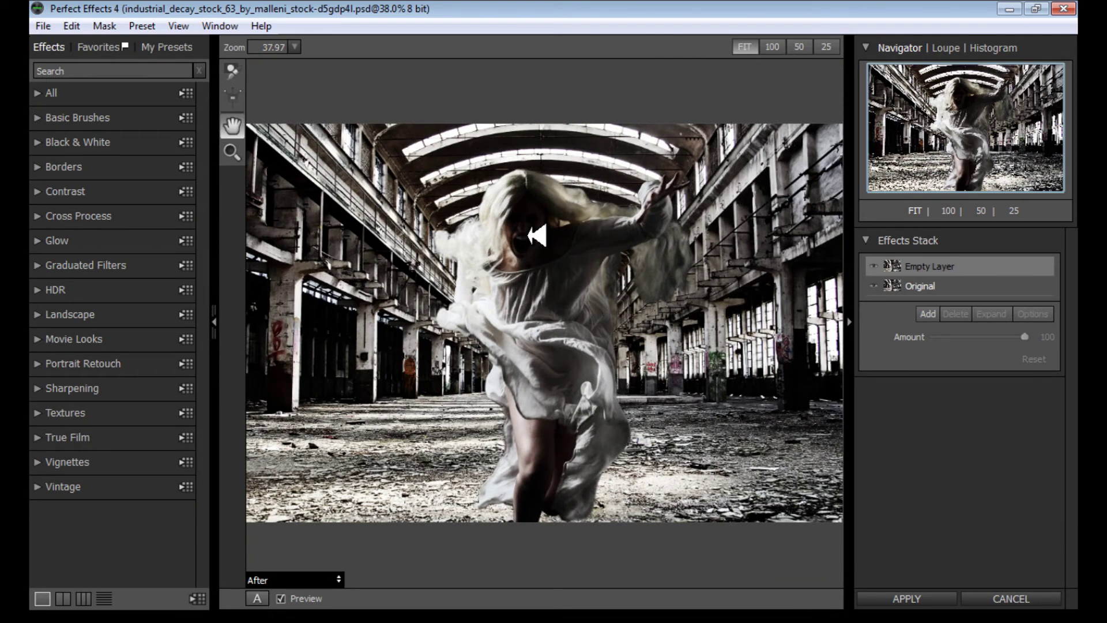
Step: Compare the Turbo Boost, Clarity and Tonal Contrast effects, and keep Tonal Contrast at an amount of 60
left_click(69, 194)
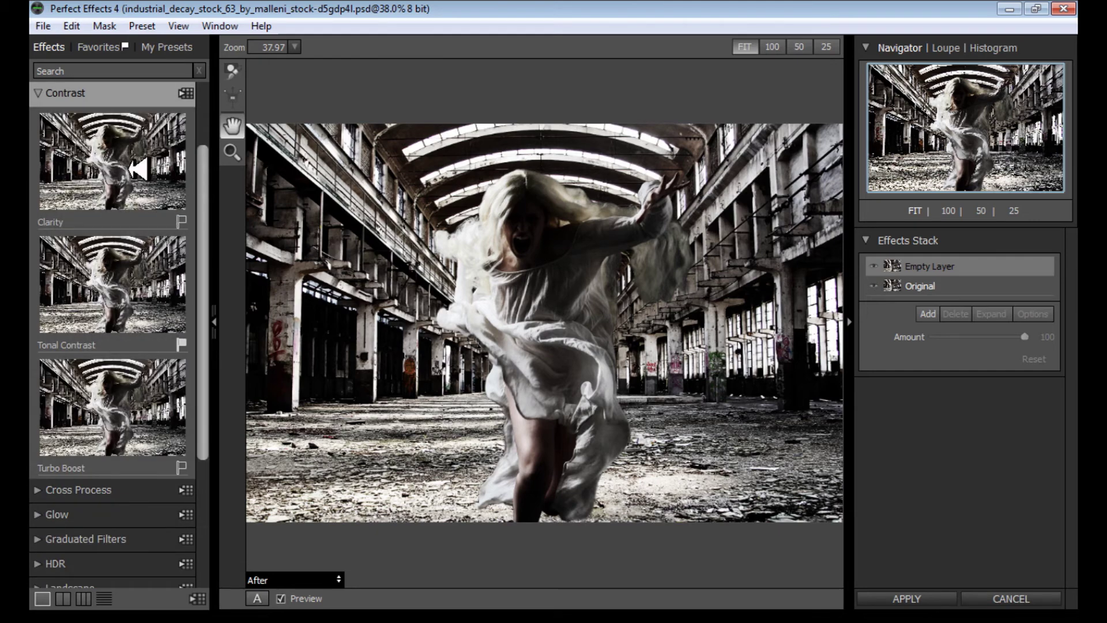
left_click(112, 402)
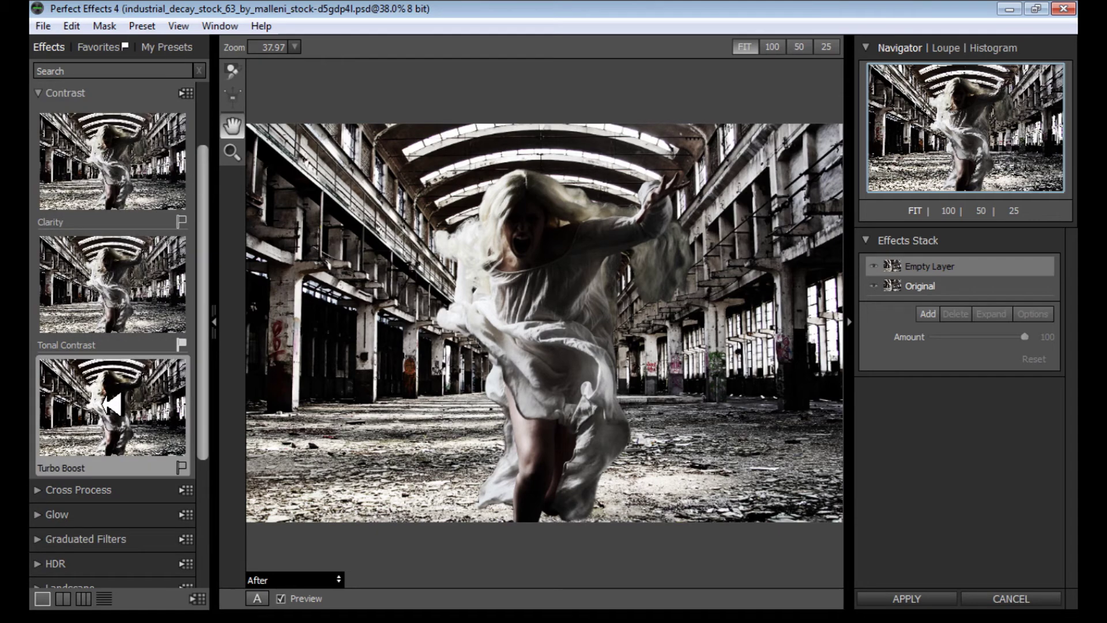
left_click(111, 326)
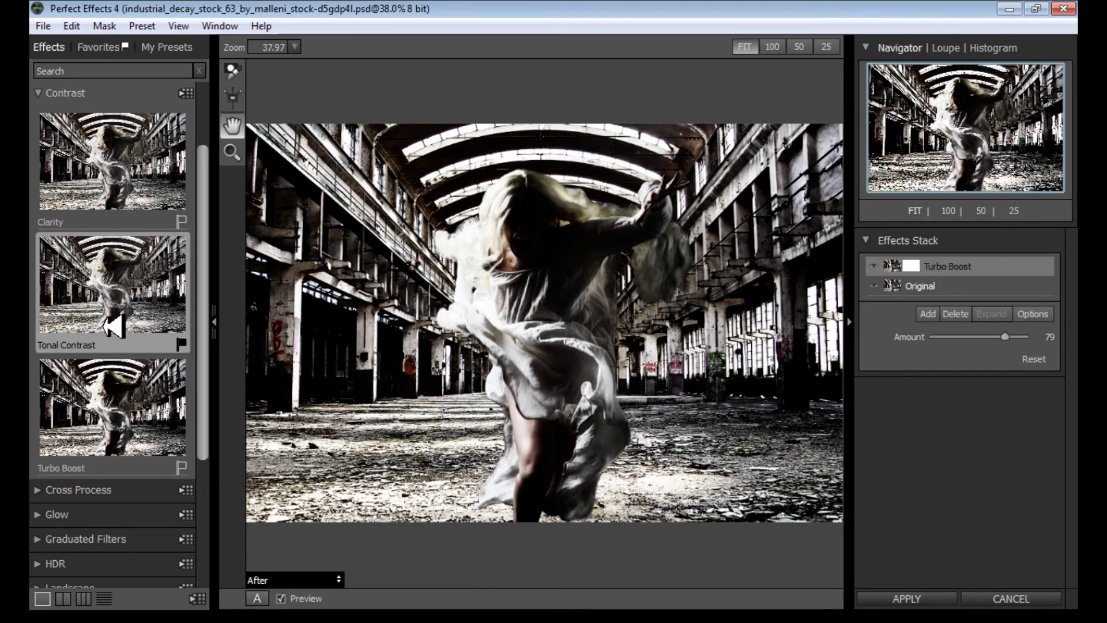
left_click(102, 185)
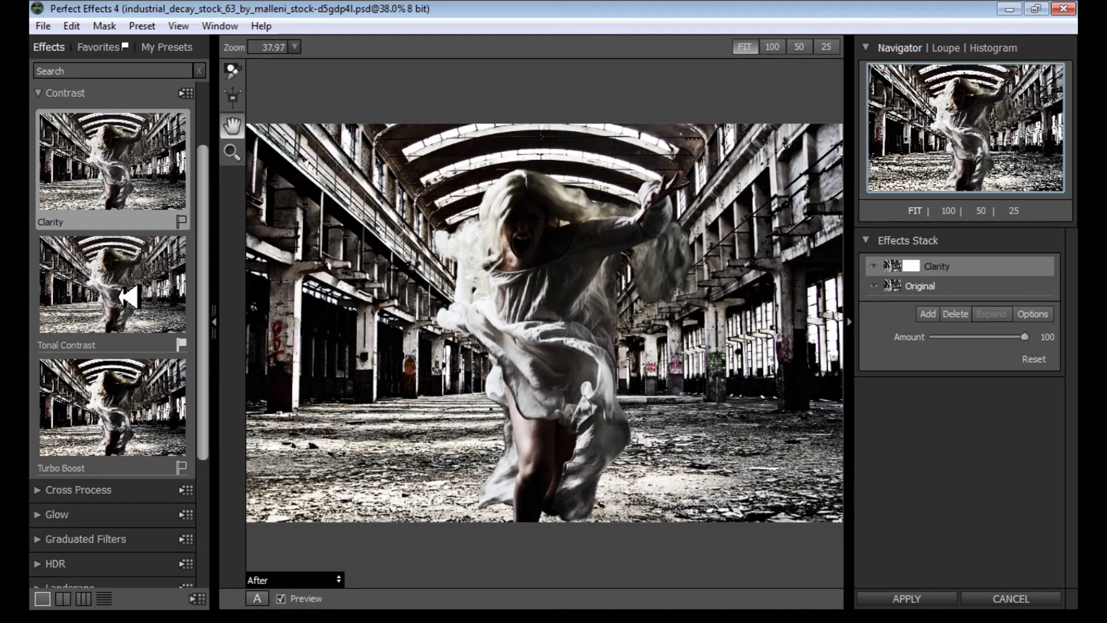
left_click(128, 296)
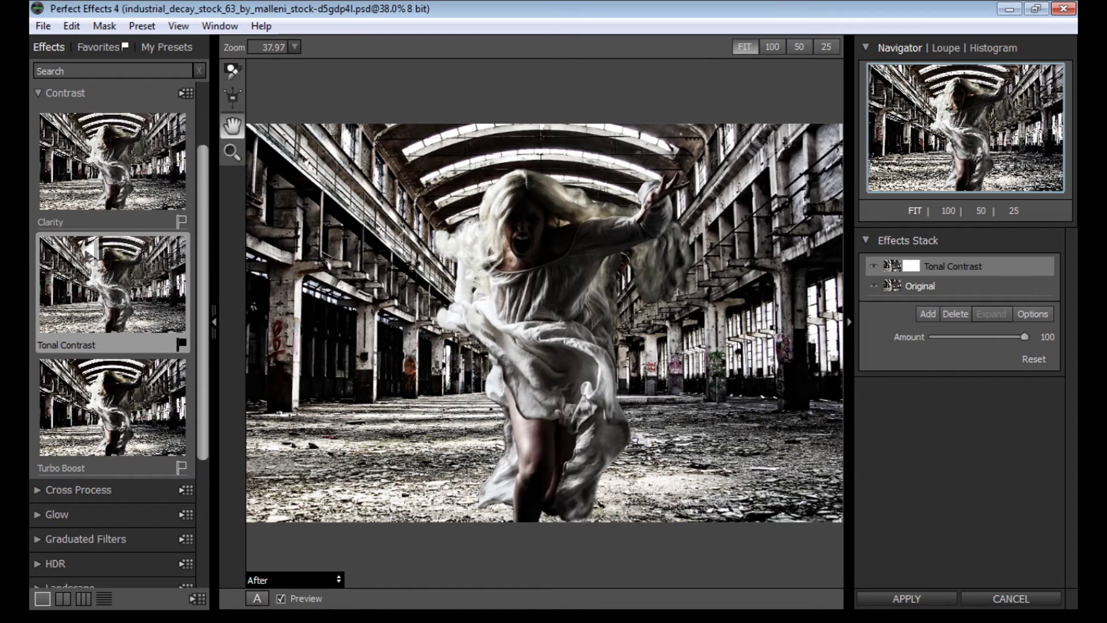
left_click_drag(1024, 336, 989, 337)
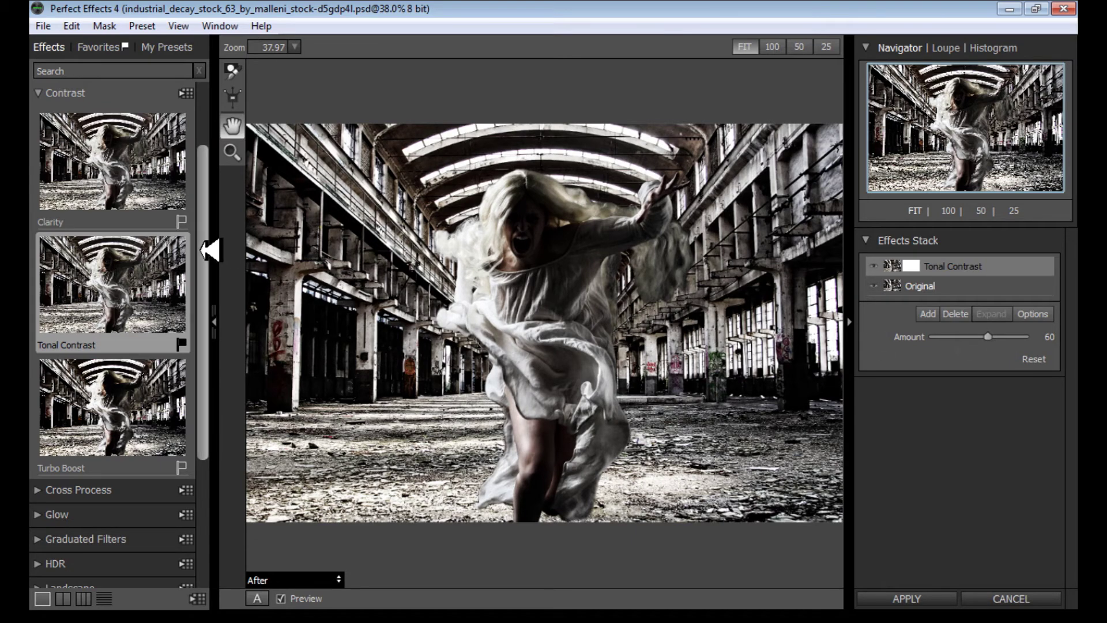
Step: Add another effect layer above Tonal Contrast, compare the Natural, Subtle and Surreal HDR looks, and keep HDR Look Natural
scroll(203, 231, "up", 2)
left_click(49, 141)
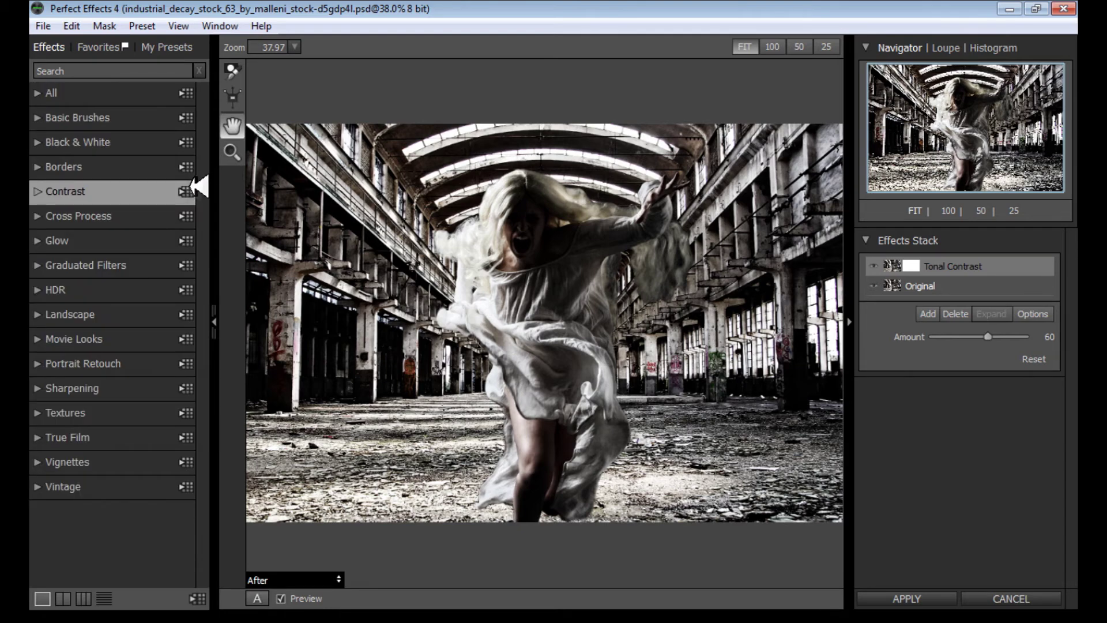
left_click(42, 293)
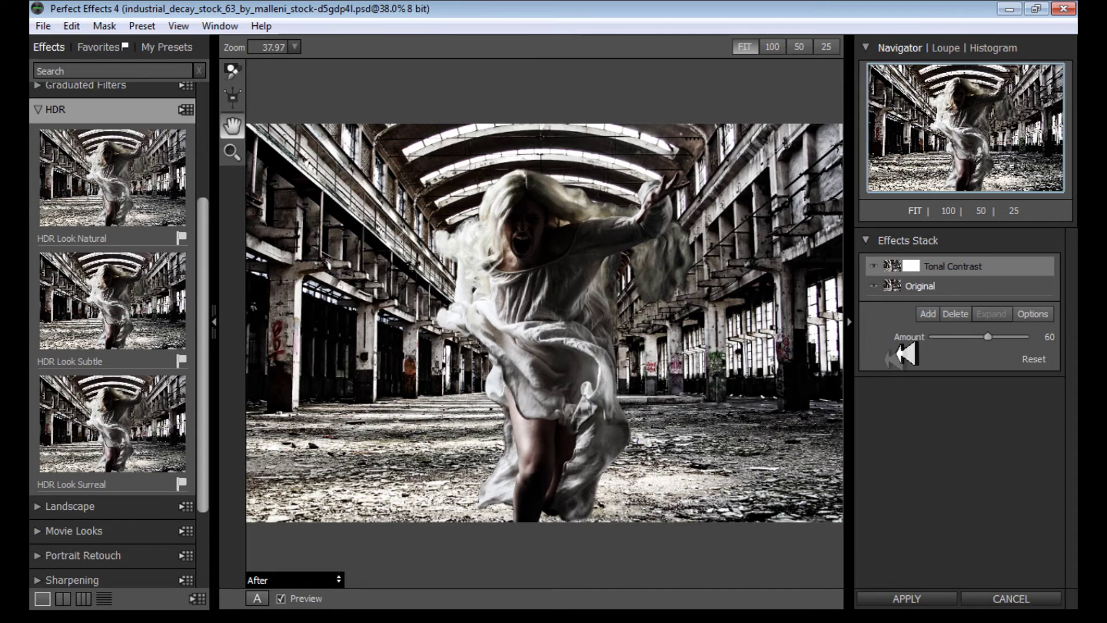
left_click(928, 314)
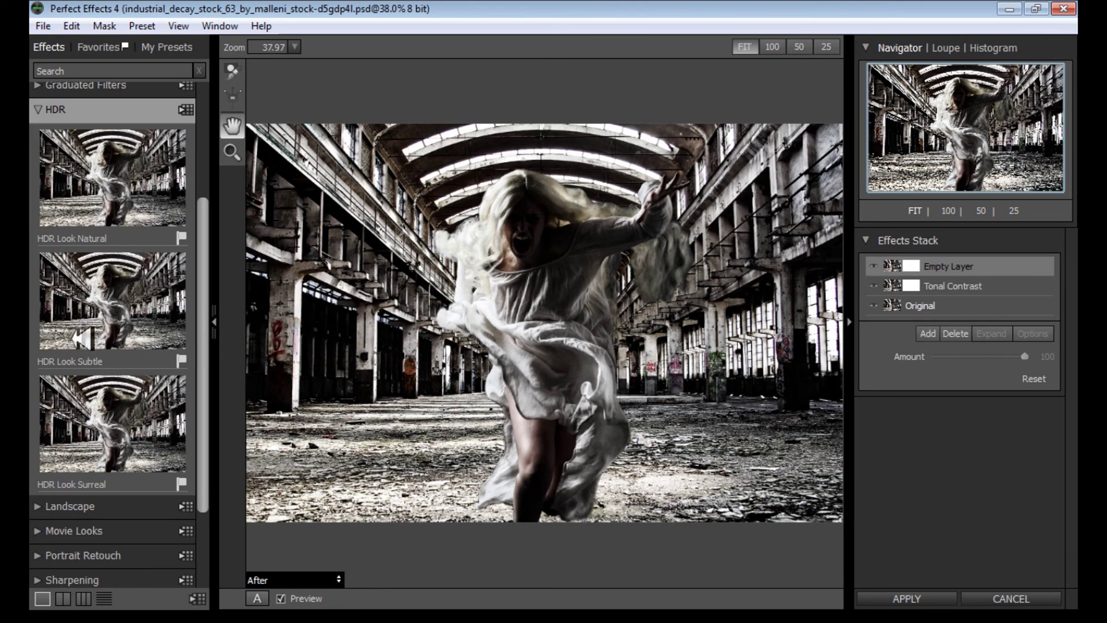
left_click(88, 210)
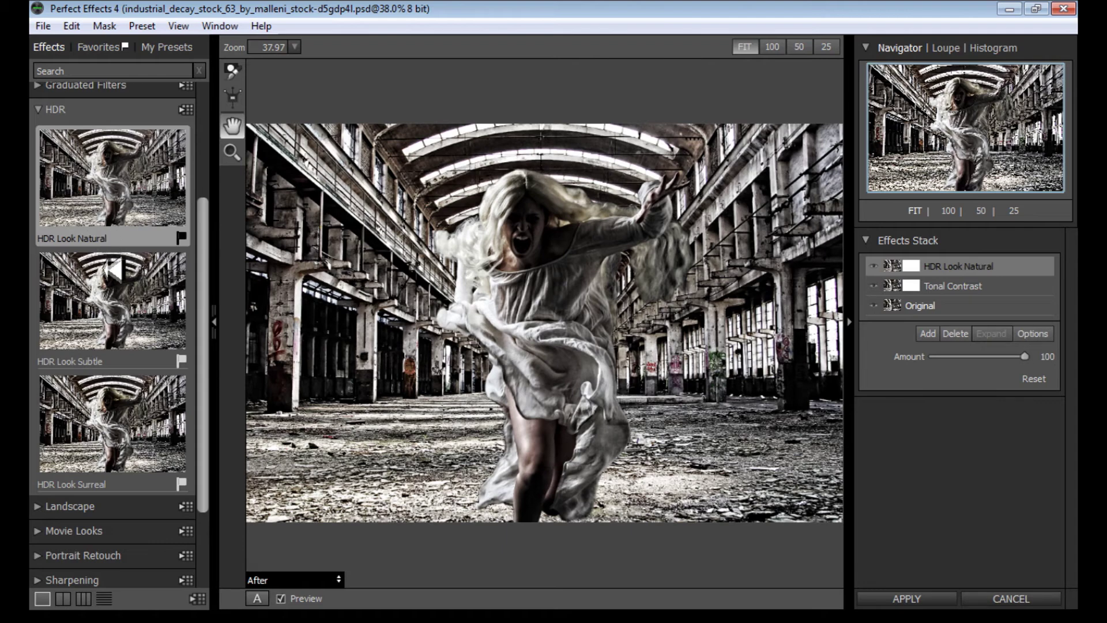
left_click(113, 291)
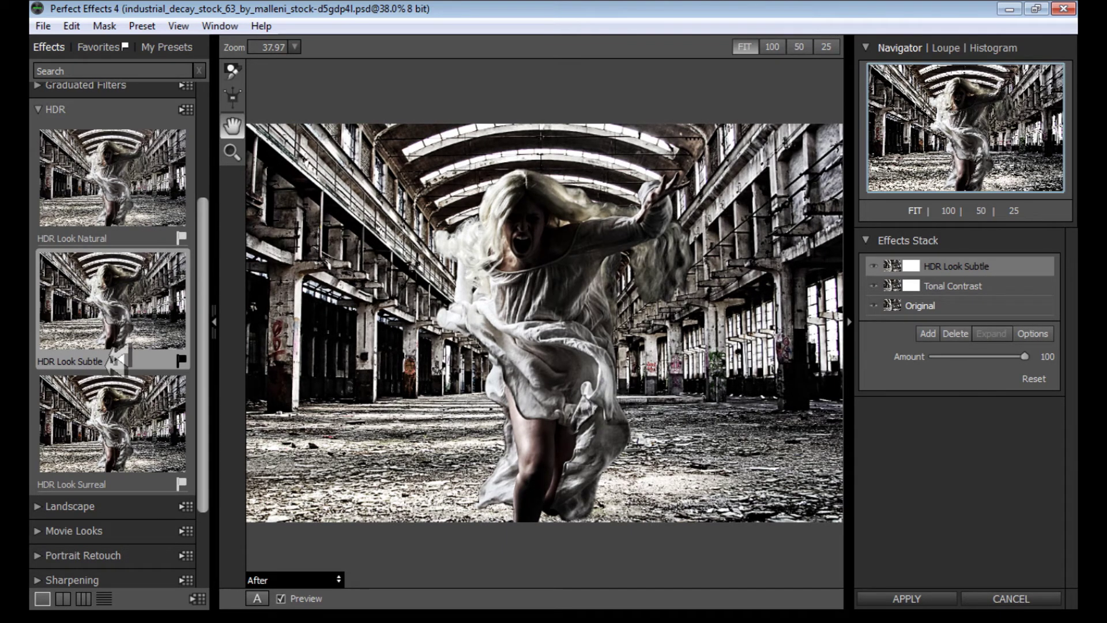
left_click(98, 431)
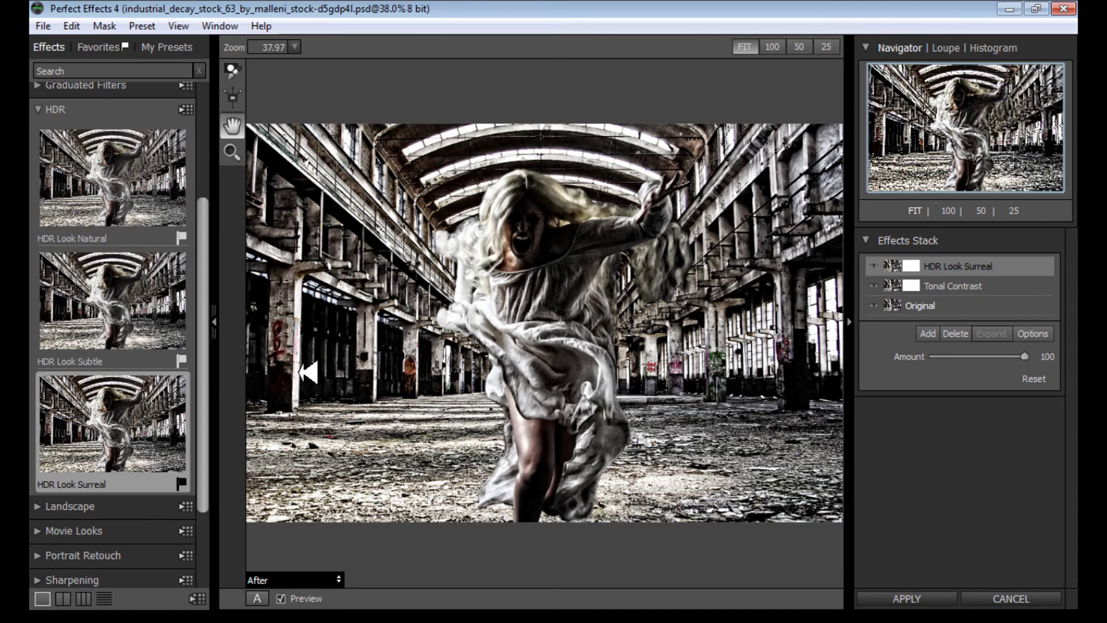
left_click(187, 244)
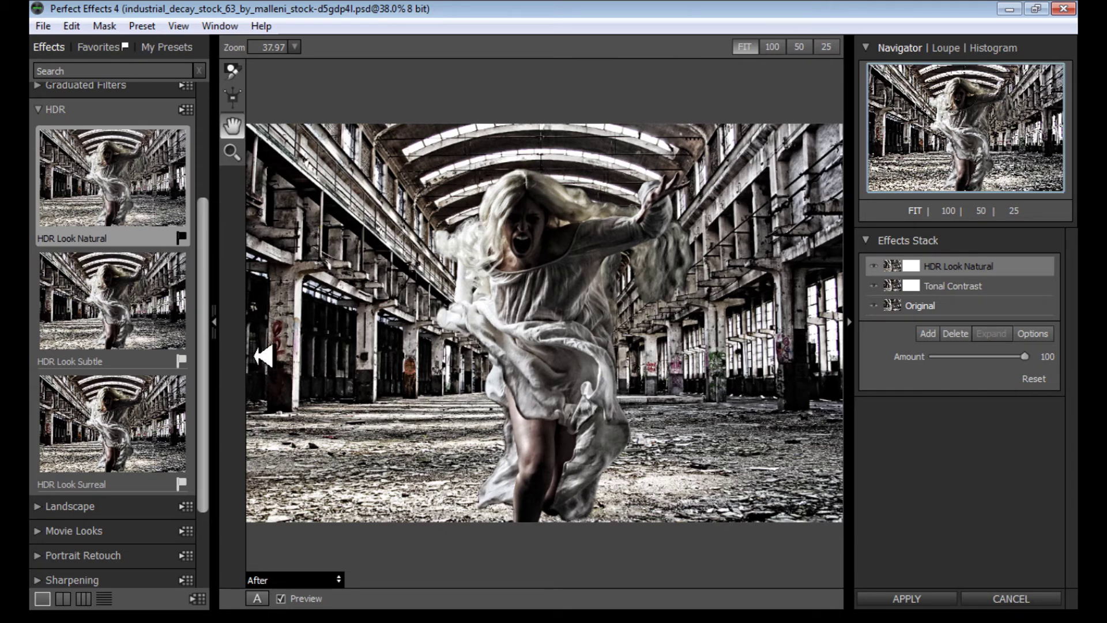
Step: Add an effect layer above HDR Look Natural with the Amazing Detail sharpening effect at an amount of 40
left_click(927, 333)
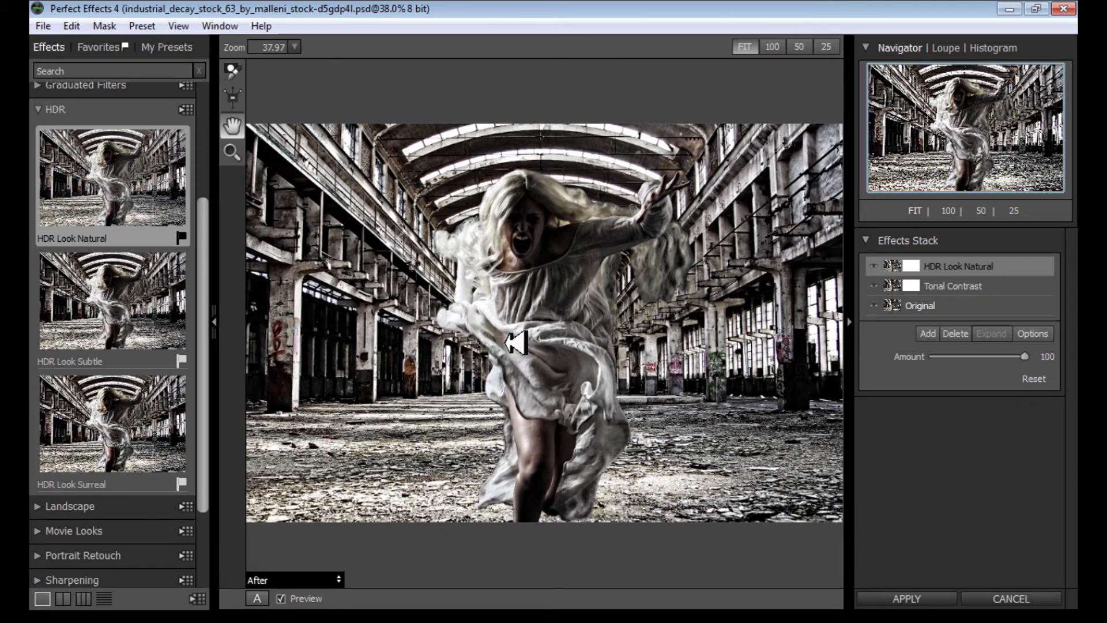
left_click(44, 119)
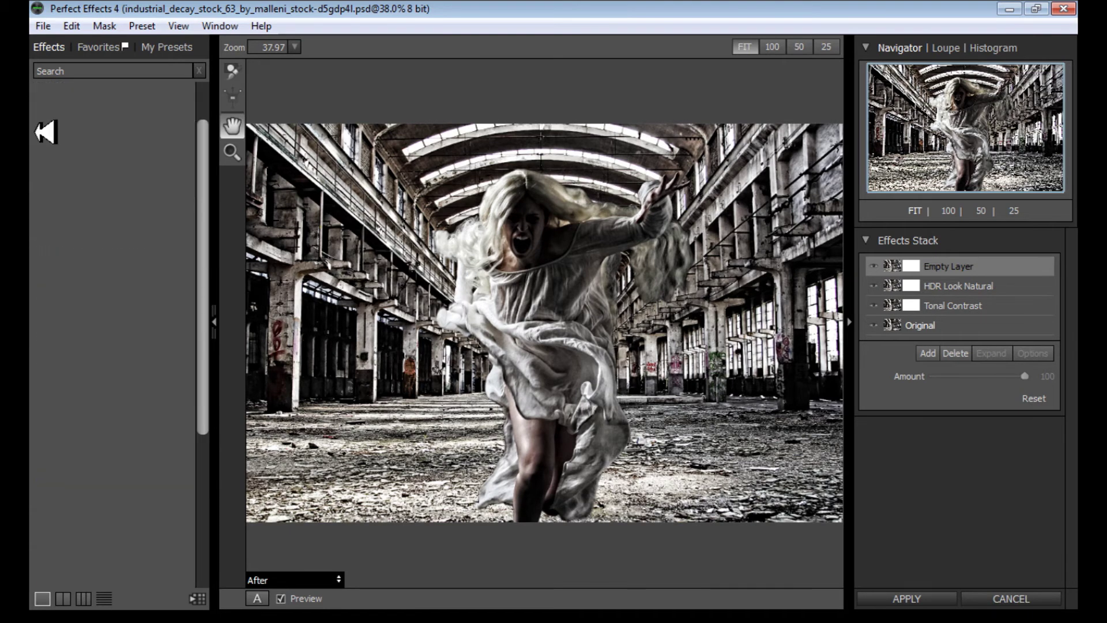
left_click(43, 104)
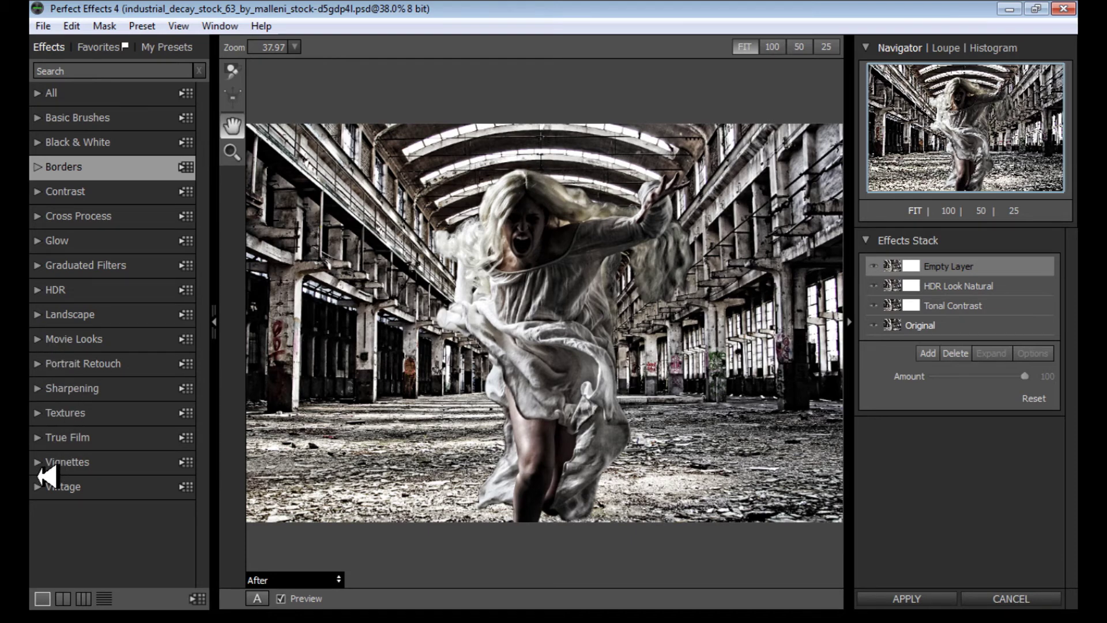
left_click(72, 388)
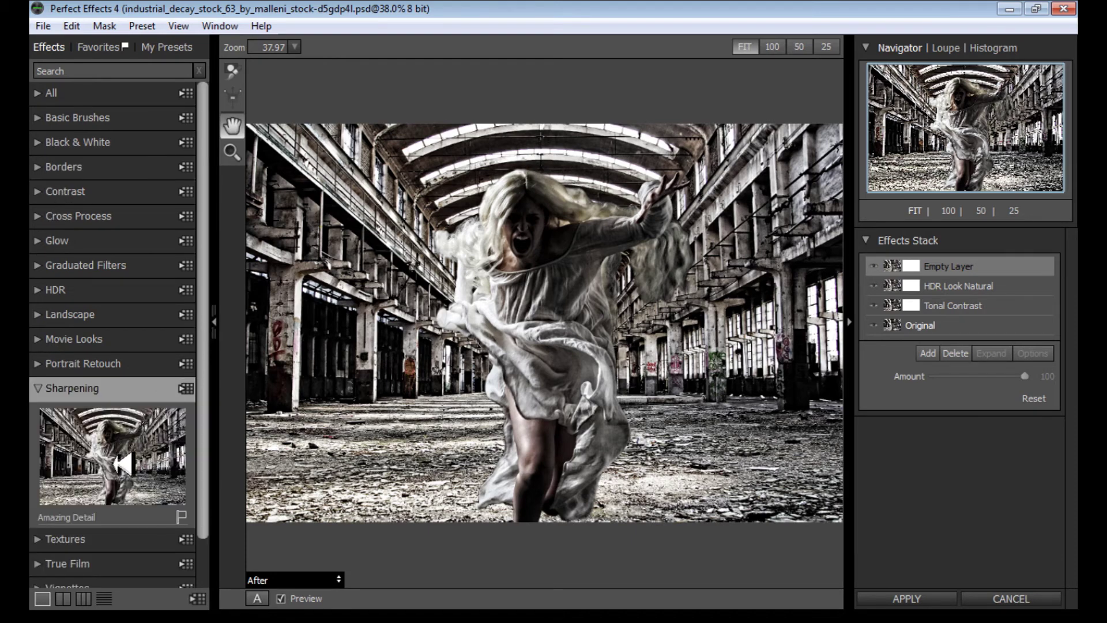
left_click(120, 465)
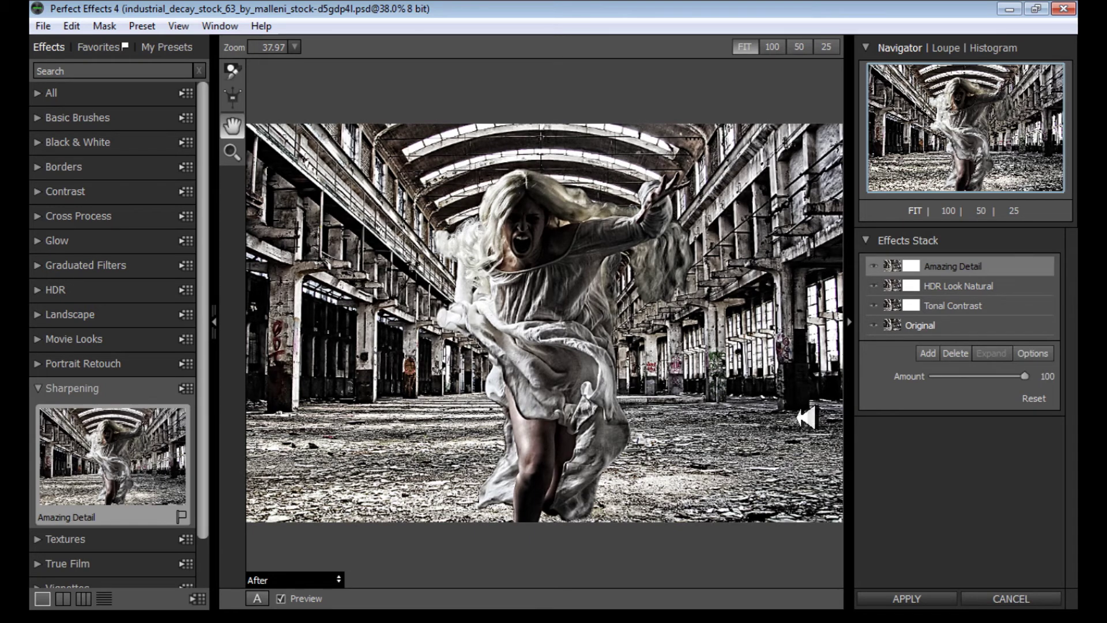
left_click(975, 380)
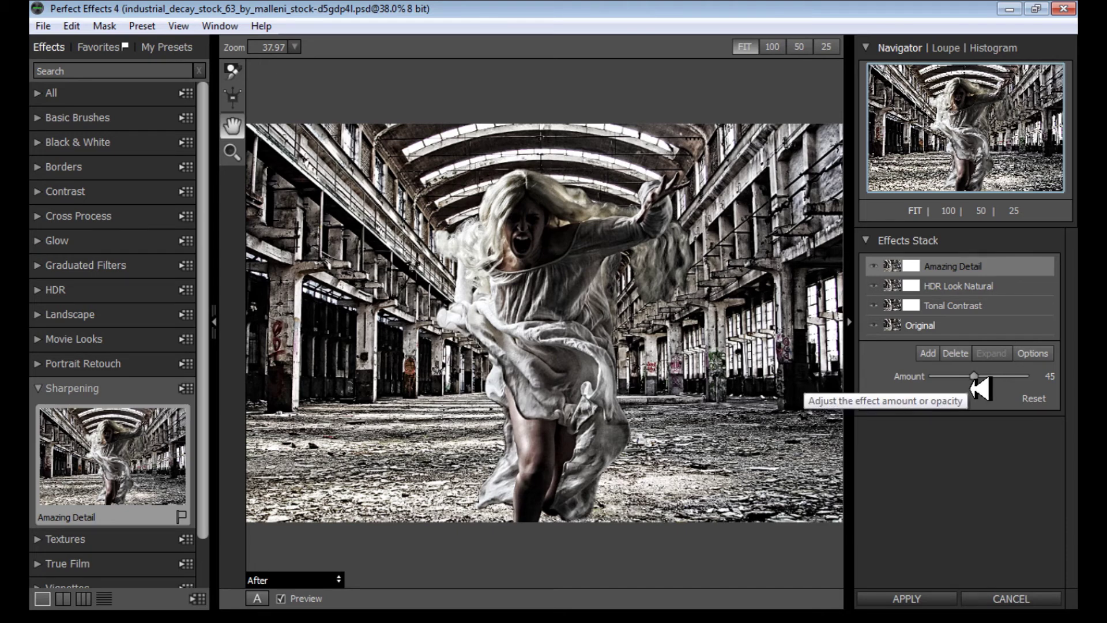
left_click_drag(973, 378, 973, 387)
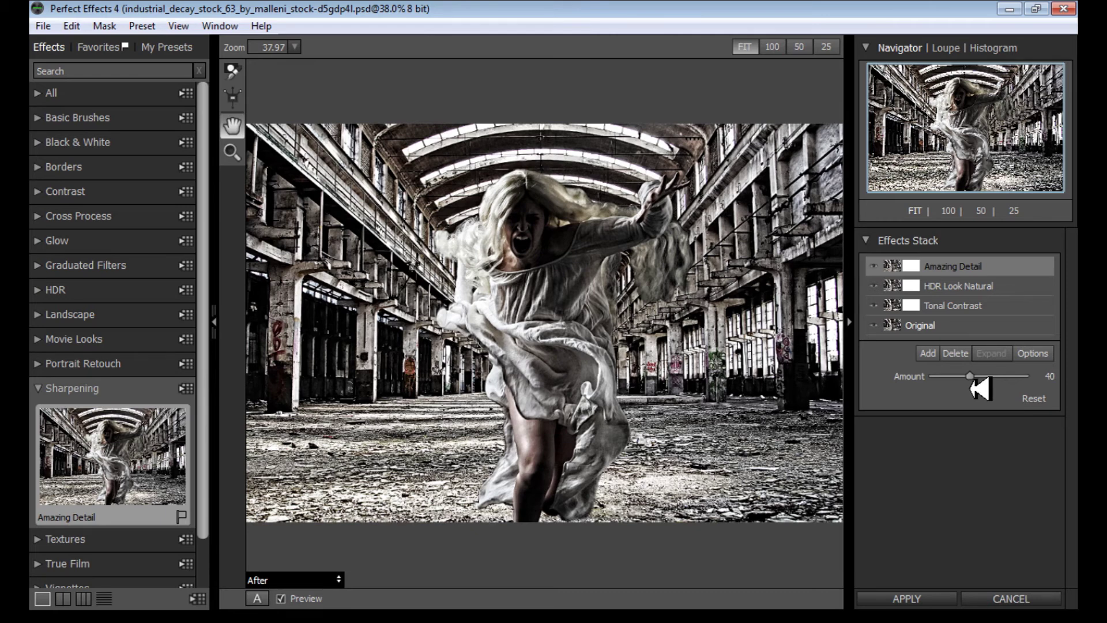
left_click(42, 389)
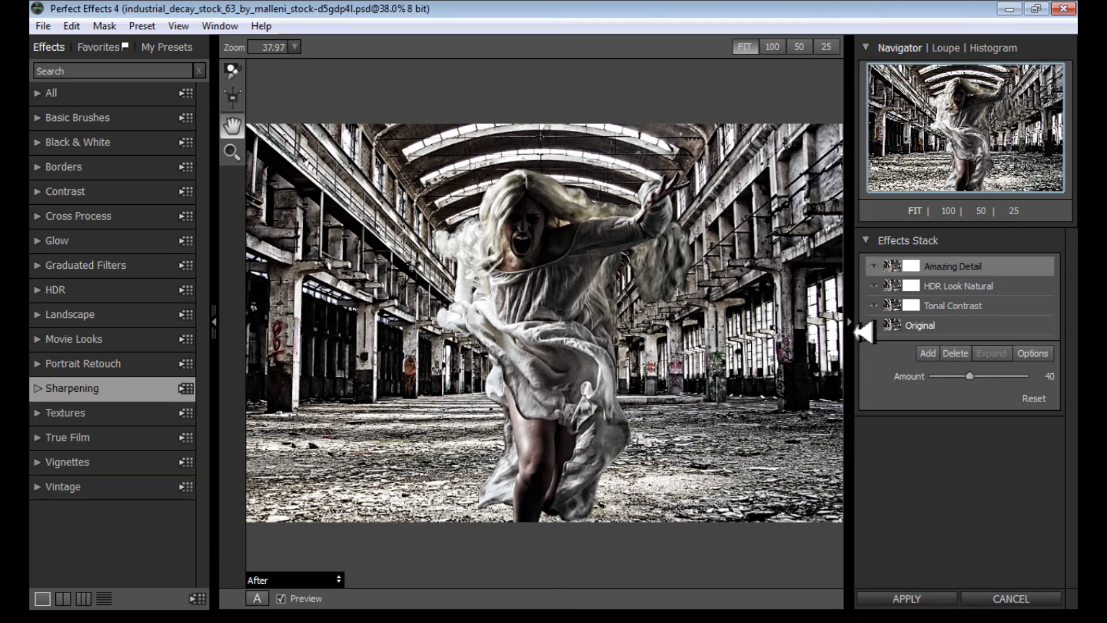
Step: Add another effect layer, compare the Magic Desert, Magic Forest and Magic Sunset landscape looks, and keep Magic Sunset at an amount of 40
left_click(927, 354)
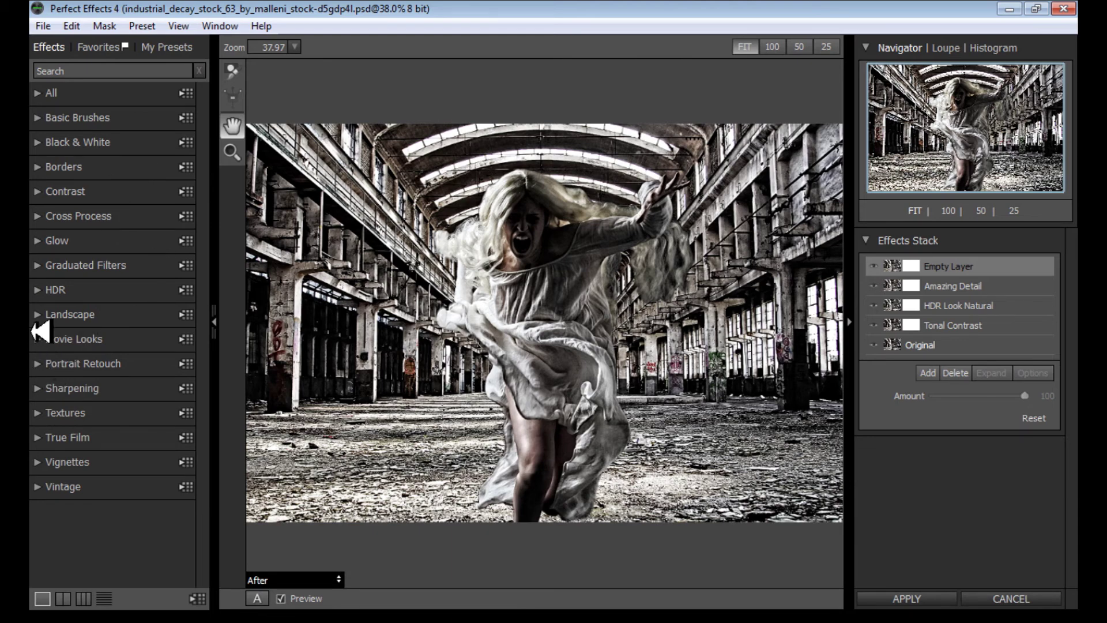
left_click(41, 316)
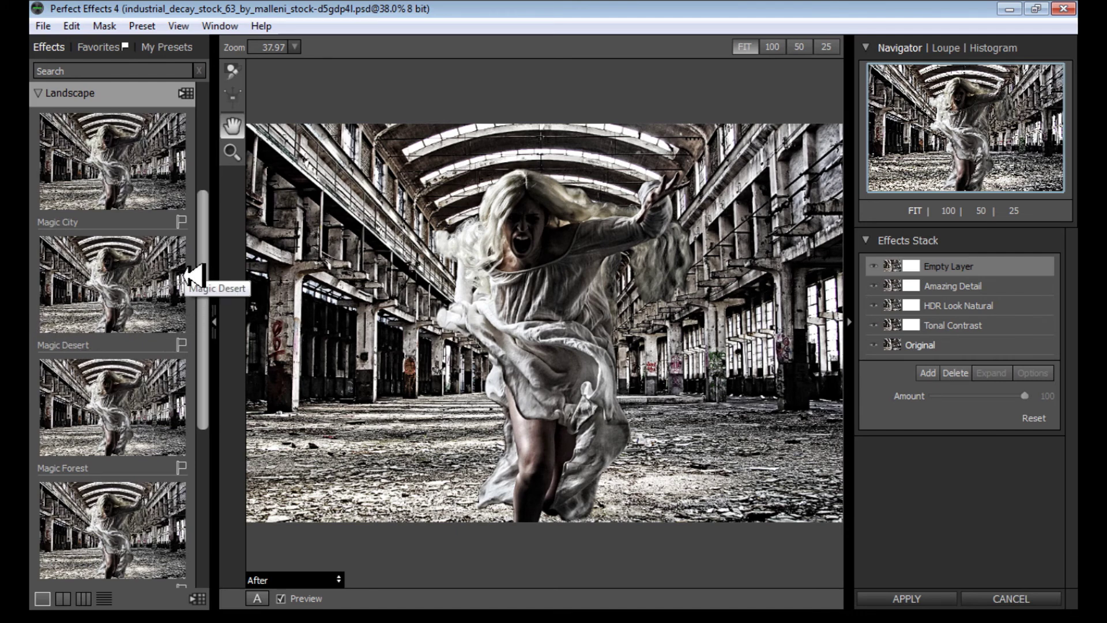
left_click(120, 288)
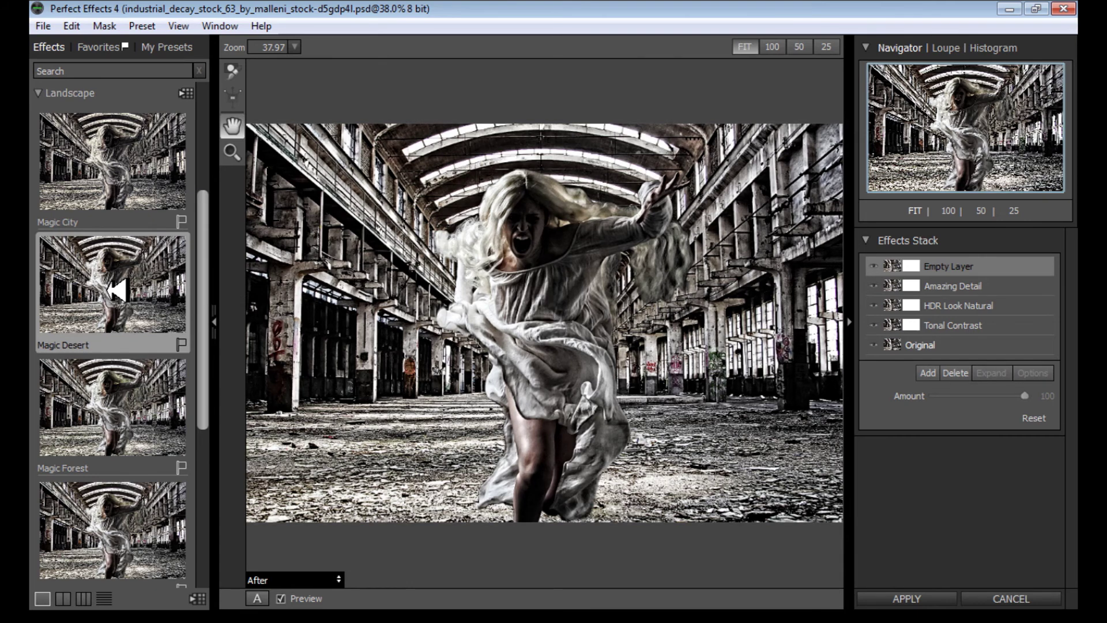
left_click(113, 418)
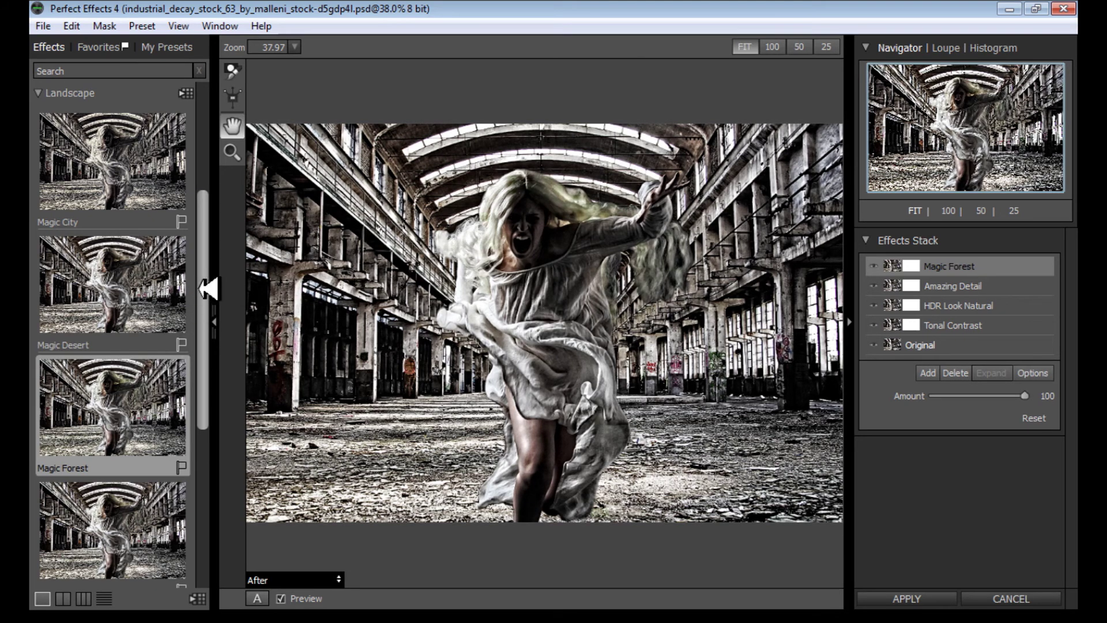
left_click_drag(202, 288, 199, 347)
scroll(201, 347, "down", 3)
left_click(139, 414)
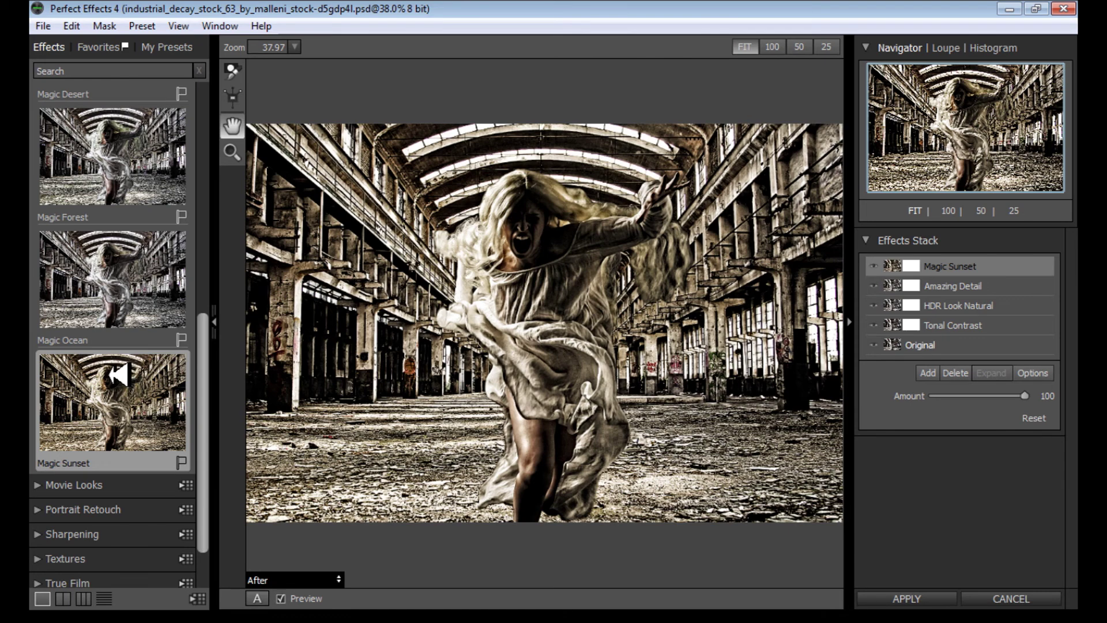
scroll(118, 375, "up", 1)
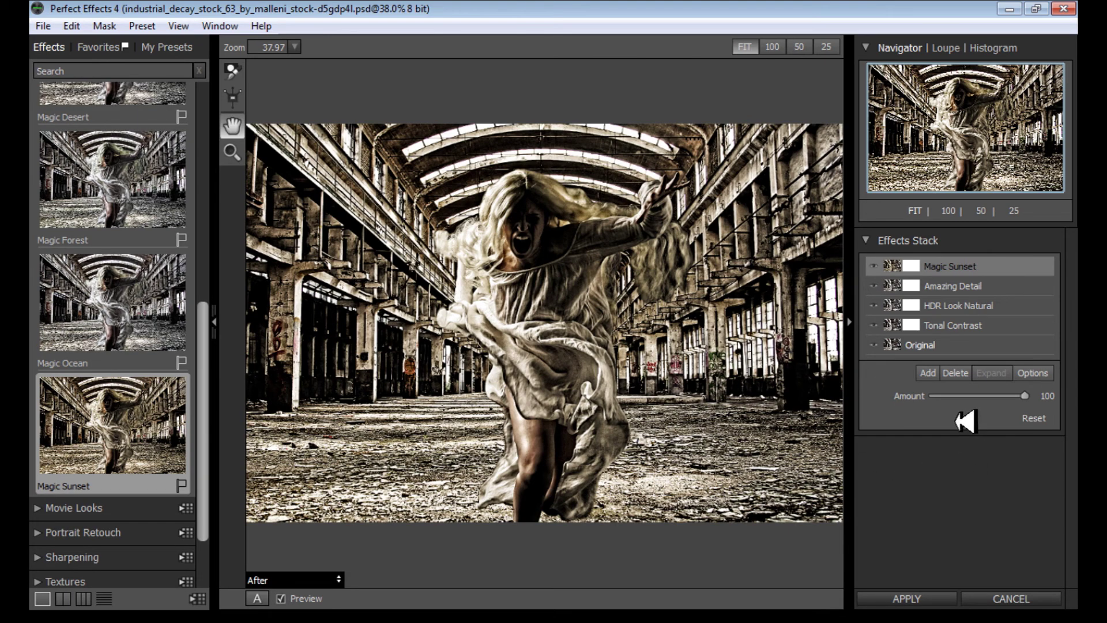
left_click(971, 397)
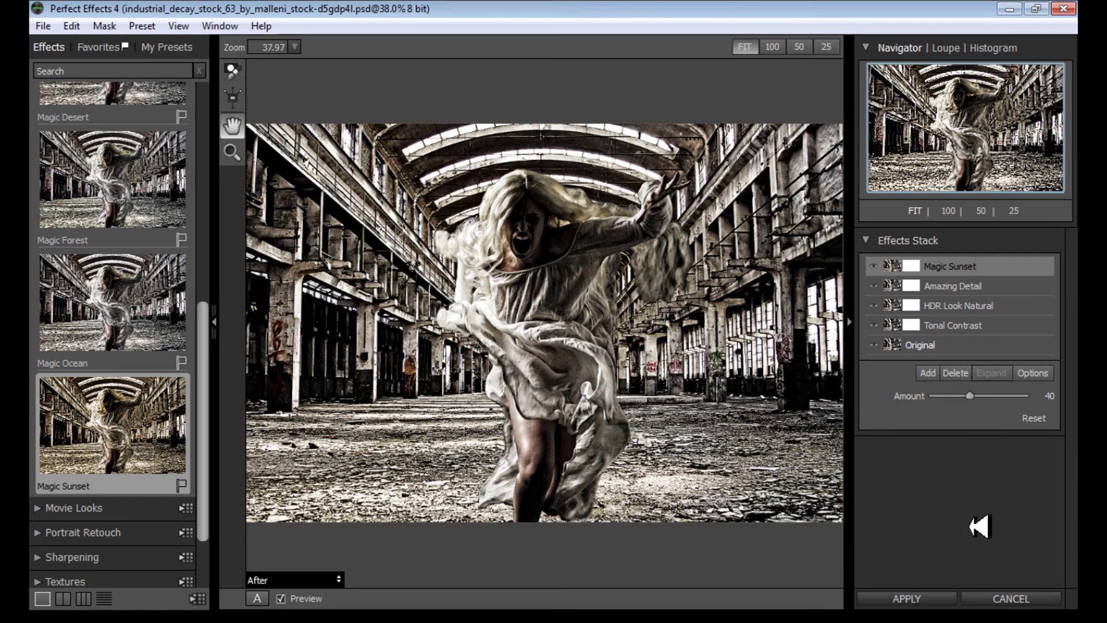
Step: Apply the effects stack to Layer 3, return to Photoshop and collapse the onOne panel to inspect the composite
left_click(909, 600)
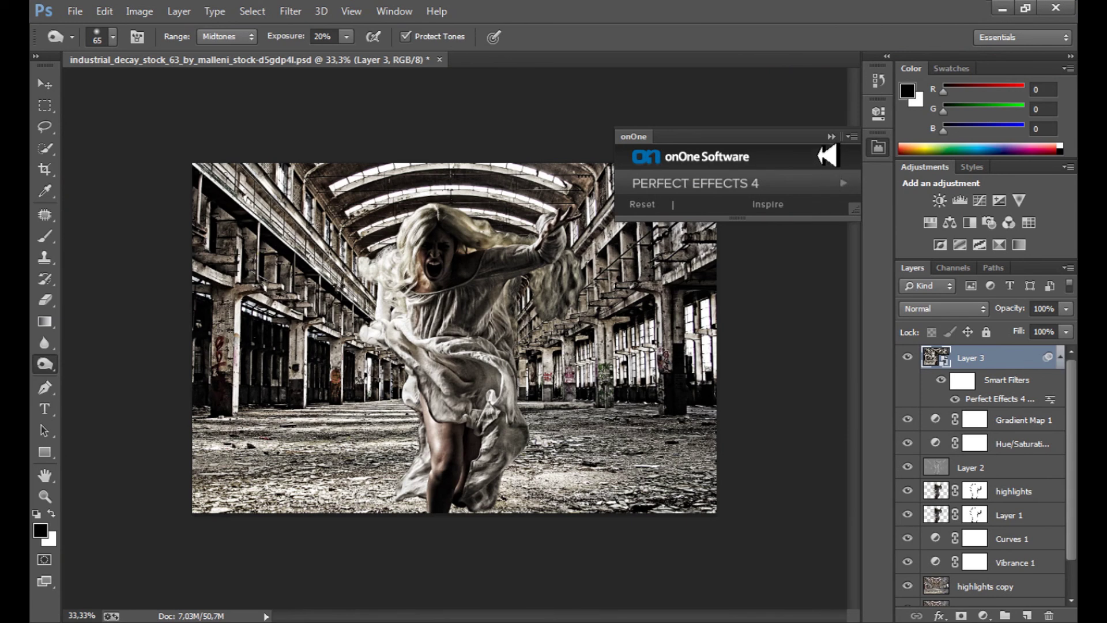
left_click(831, 136)
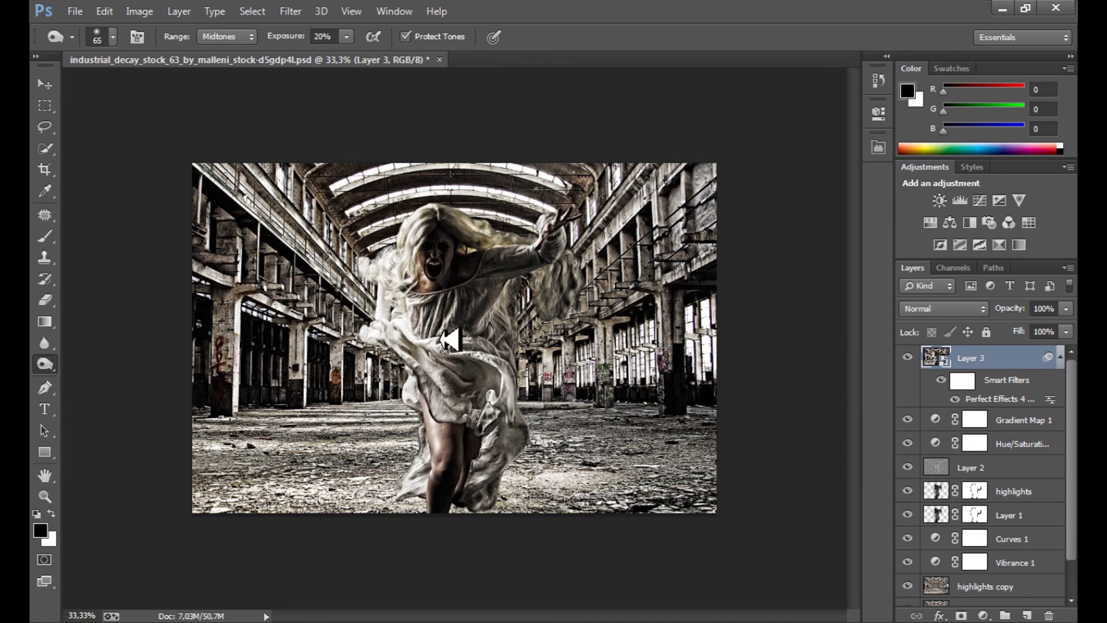
scroll(449, 340, "up", 1)
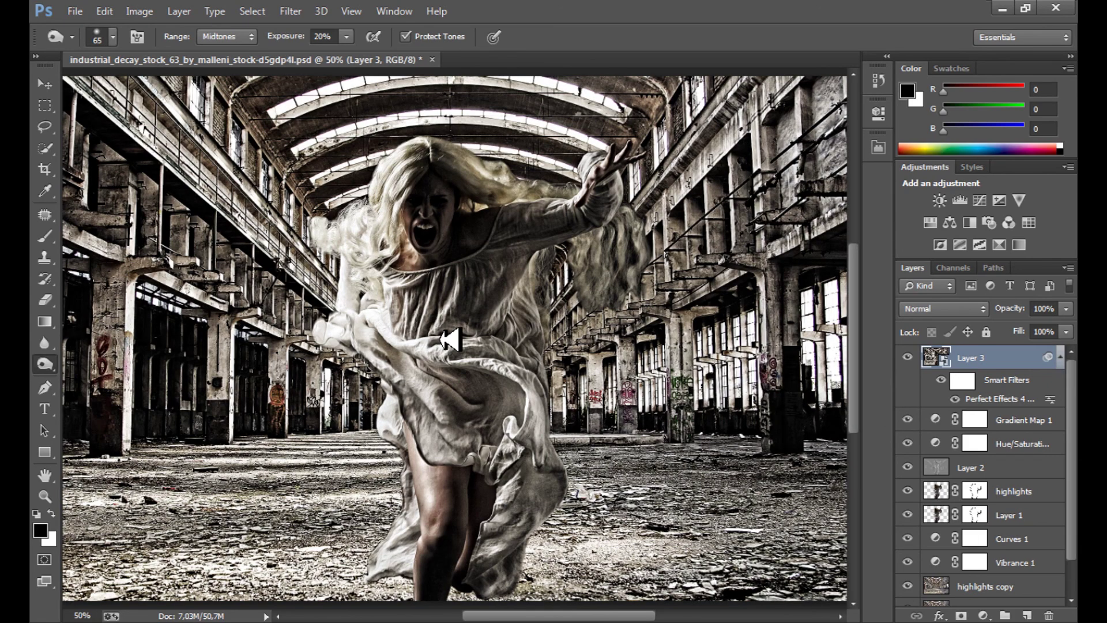